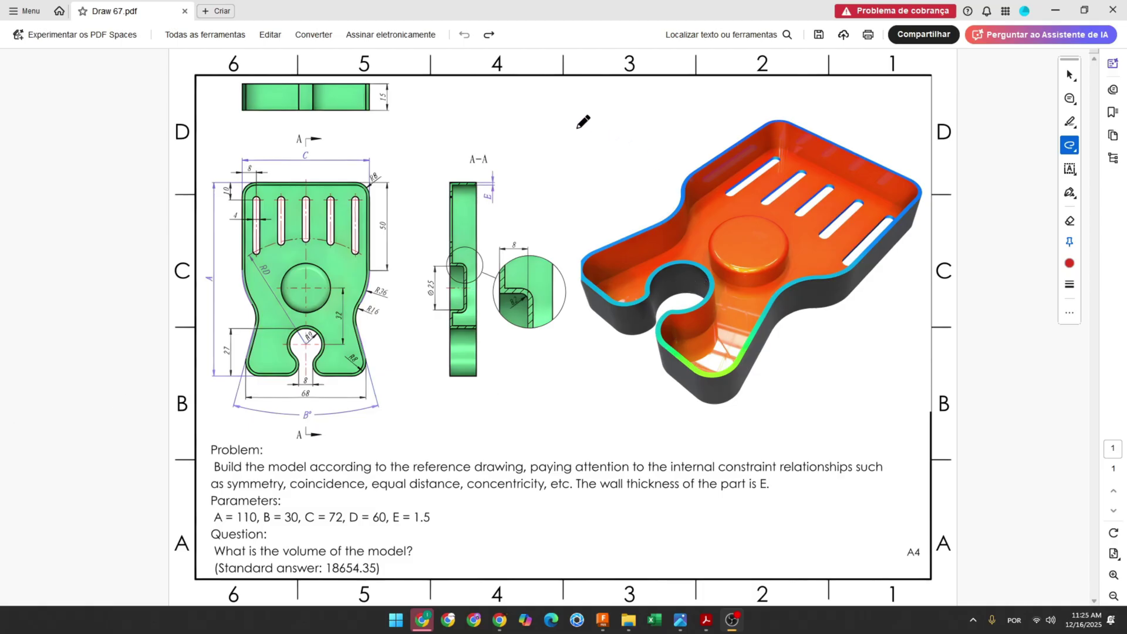
# - Draw red arrows pointing at the isometric and front views, and trace the front view's vertical centreline on the drawing
pyautogui.moveTo(570, 120)
pyautogui.mouseDown()
pyautogui.moveTo(626, 157)
pyautogui.moveTo(644, 176)
pyautogui.mouseUp()
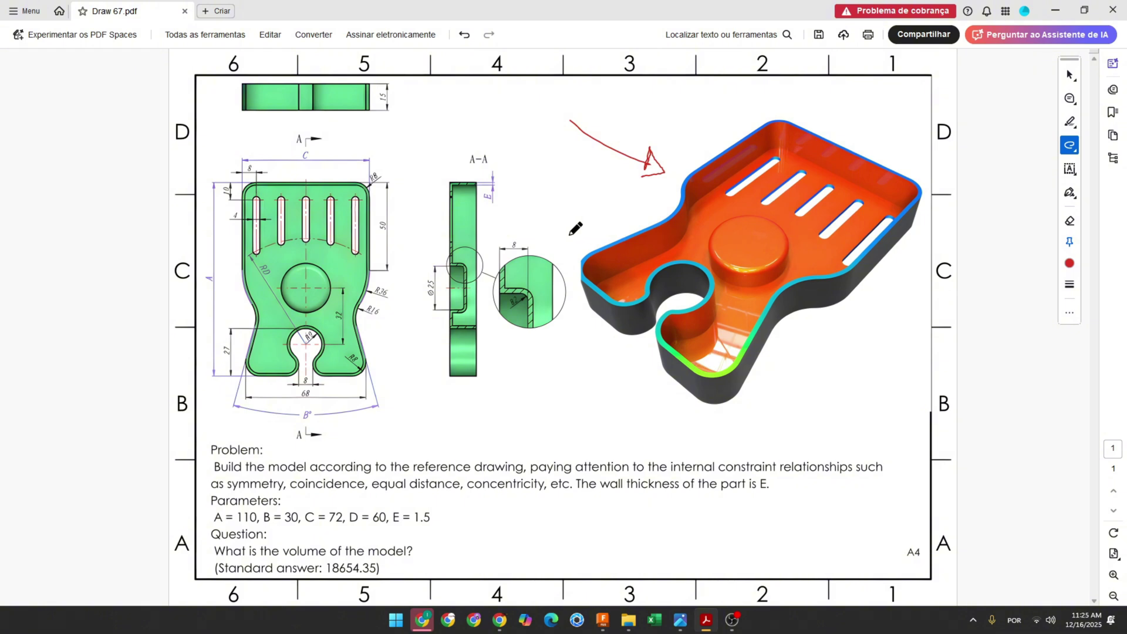
pyautogui.moveTo(209, 117); pyautogui.dragTo(219, 142)
pyautogui.keyDown('ctrl'); pyautogui.scroll(2, 233, 239); pyautogui.keyUp('ctrl')
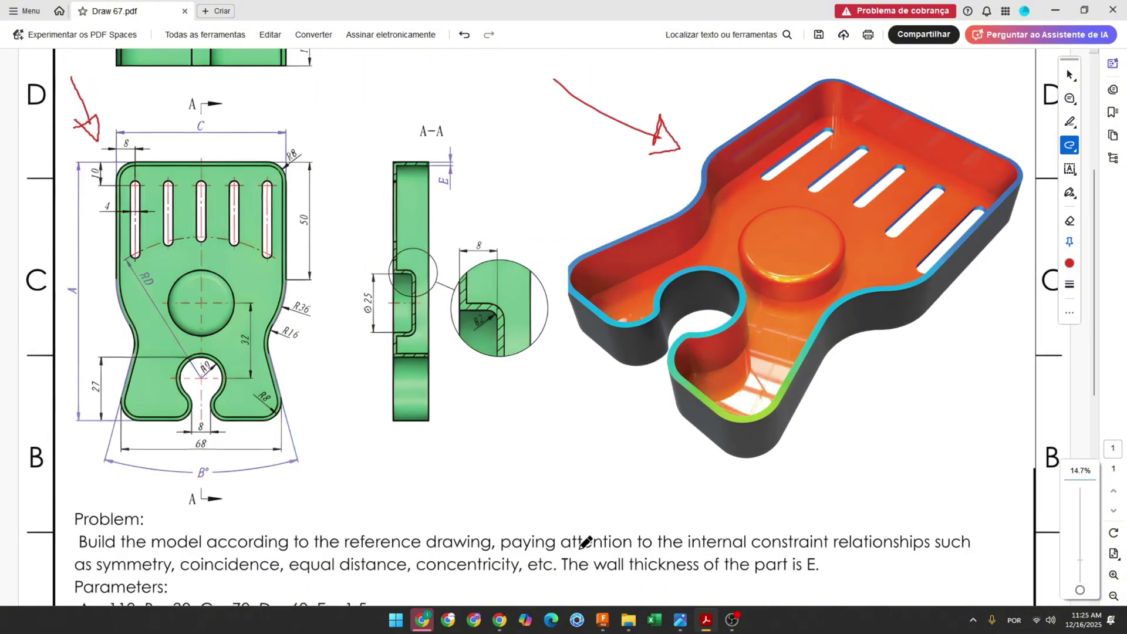
pyautogui.click(200, 420)
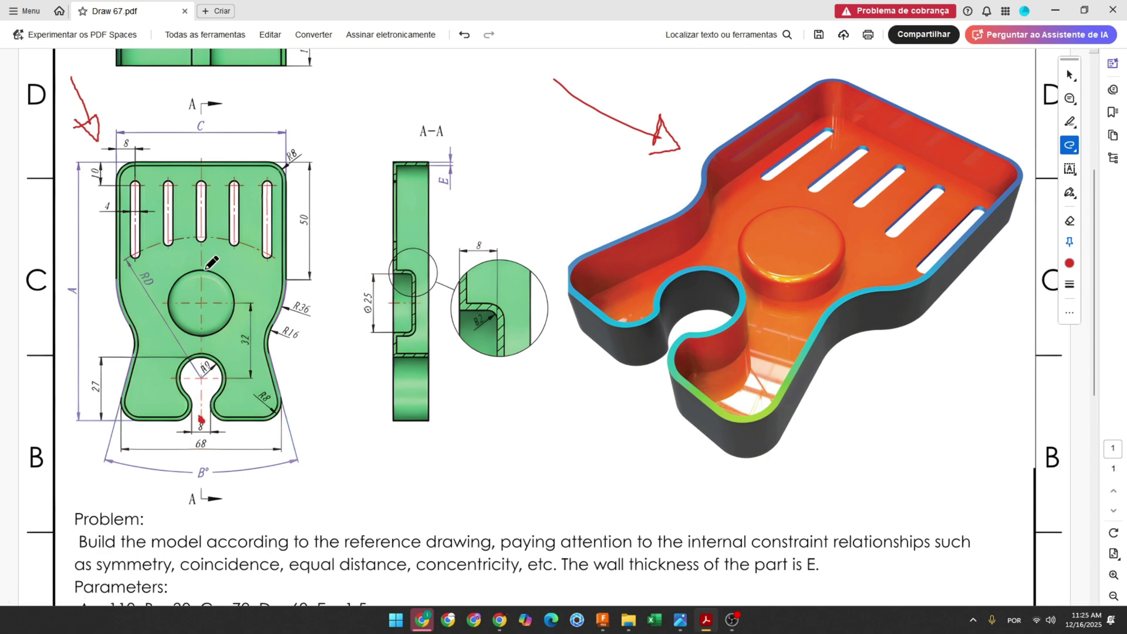
pyautogui.moveTo(202, 420); pyautogui.dragTo(202, 159)
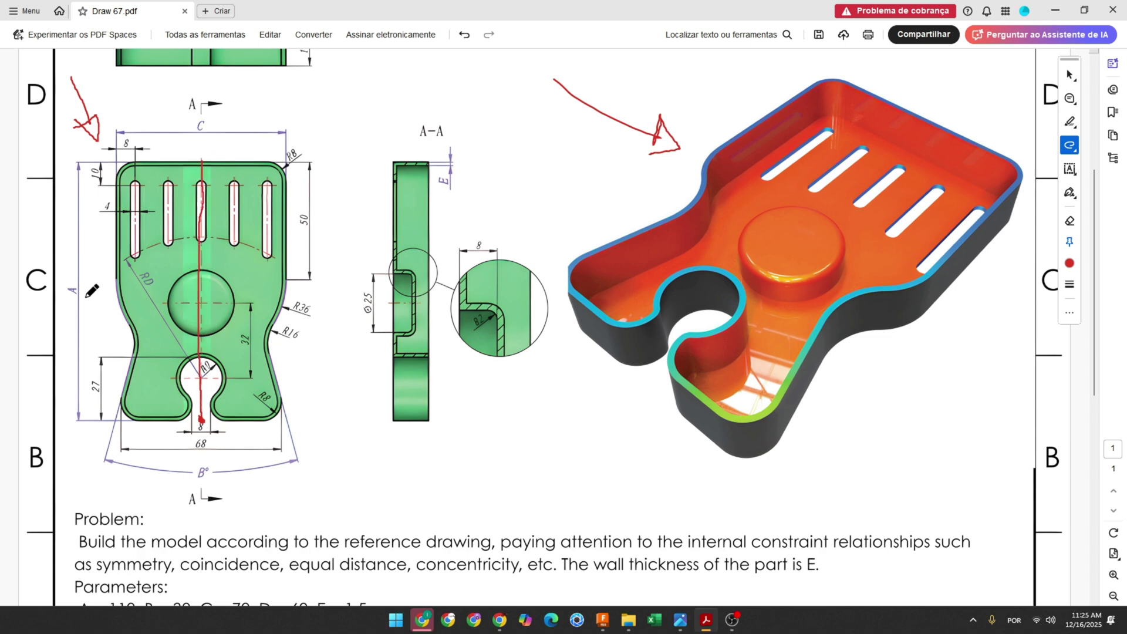
# - Strike through dimension A on the front view and its value A = 110 in the parameters
pyautogui.moveTo(72, 285); pyautogui.dragTo(73, 303)
pyautogui.scroll(-3, 126, 341)
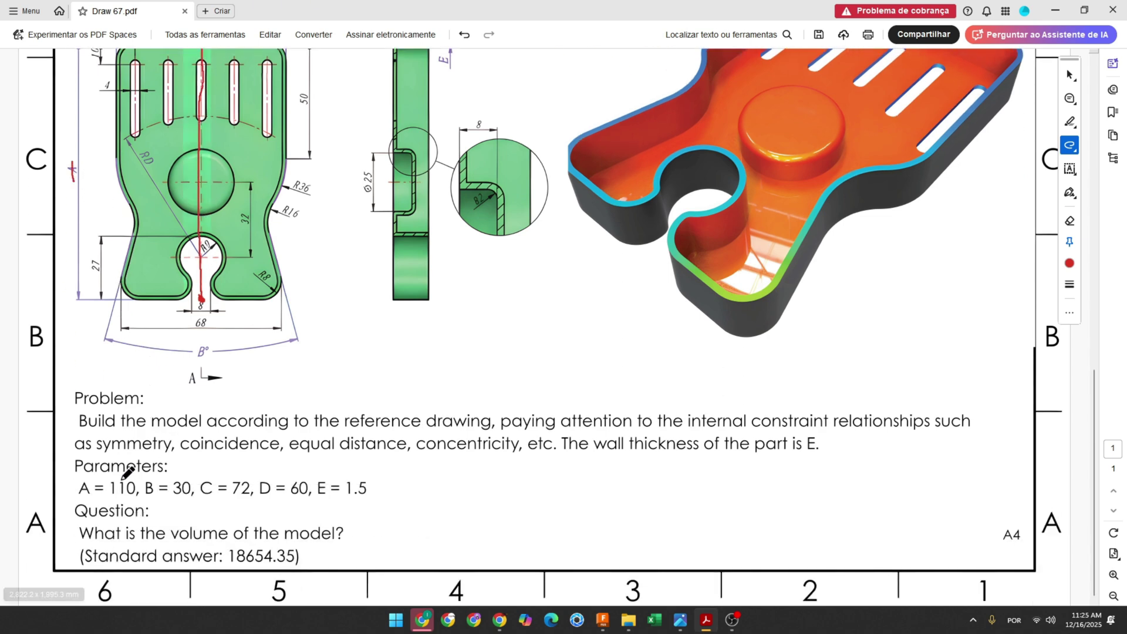
pyautogui.moveTo(107, 490); pyautogui.dragTo(147, 491)
pyautogui.scroll(3, 143, 470)
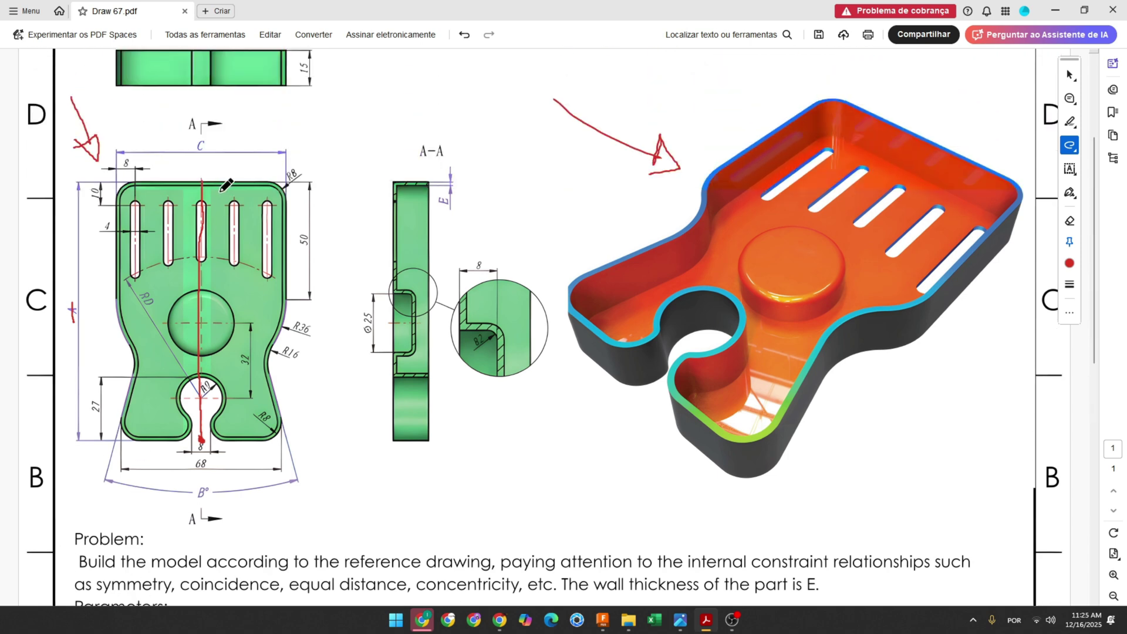
# - Trace the profile's upper-right outline in red, marking off the 50 side, C = 72 with half-width 36, and the R8 corner
pyautogui.moveTo(202, 182)
pyautogui.mouseDown()
pyautogui.moveTo(248, 185)
pyautogui.moveTo(287, 206)
pyautogui.moveTo(287, 301)
pyautogui.mouseUp()
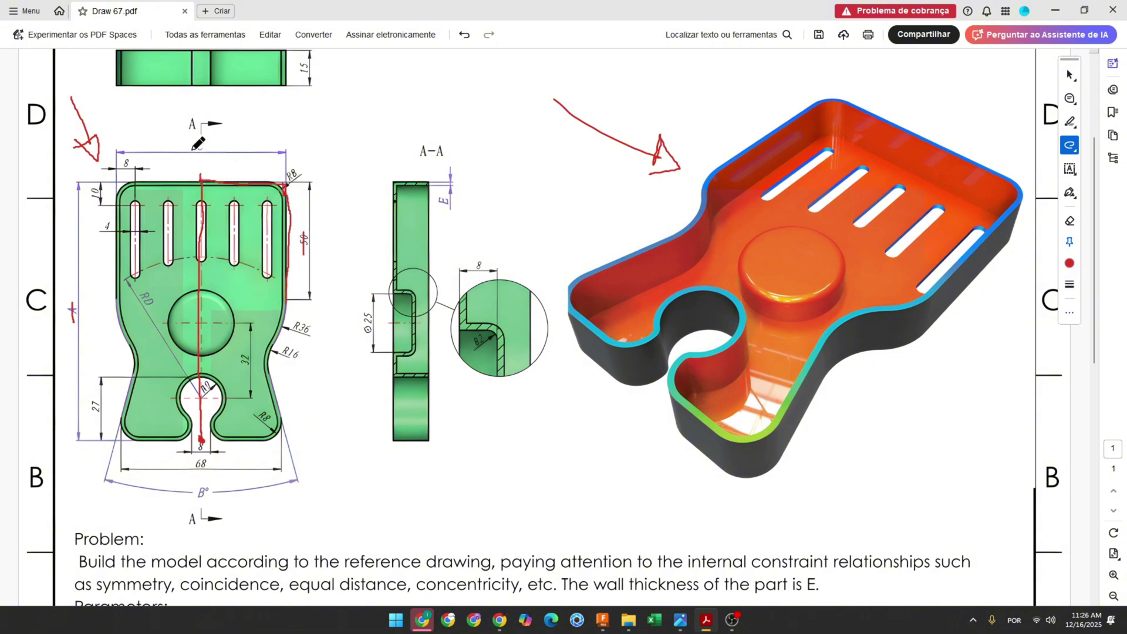
pyautogui.moveTo(193, 149); pyautogui.dragTo(213, 142)
pyautogui.scroll(-5, 235, 194)
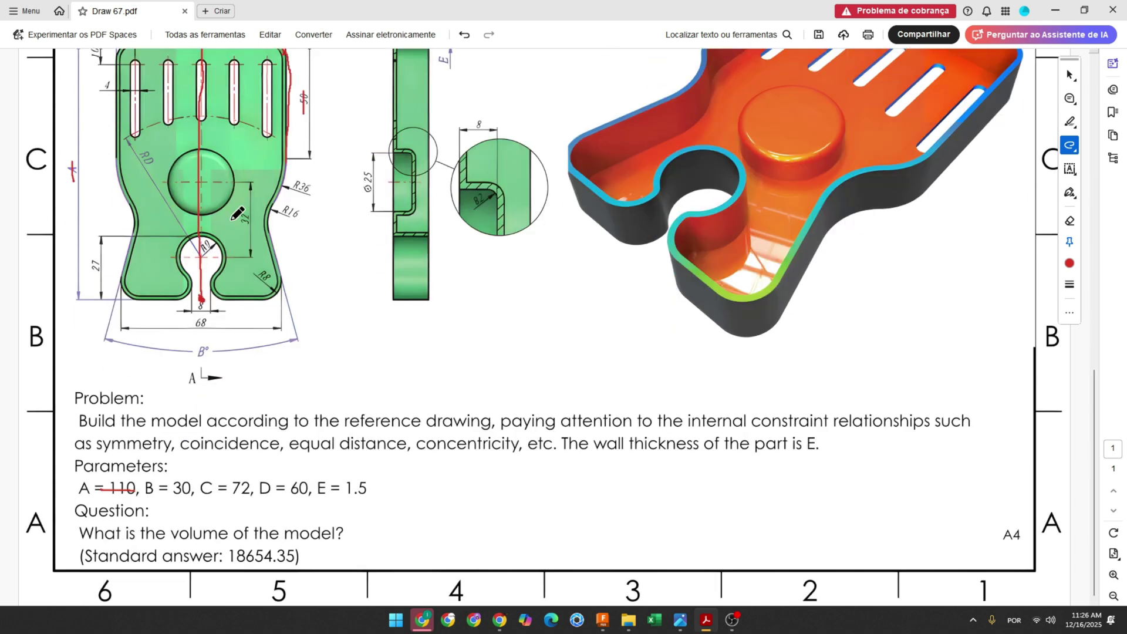
pyautogui.moveTo(201, 488); pyautogui.dragTo(253, 485)
pyautogui.scroll(6, 238, 246)
pyautogui.moveTo(253, 207)
pyautogui.mouseDown()
pyautogui.moveTo(273, 241)
pyautogui.moveTo(305, 246)
pyautogui.moveTo(311, 223)
pyautogui.moveTo(286, 225)
pyautogui.mouseUp()
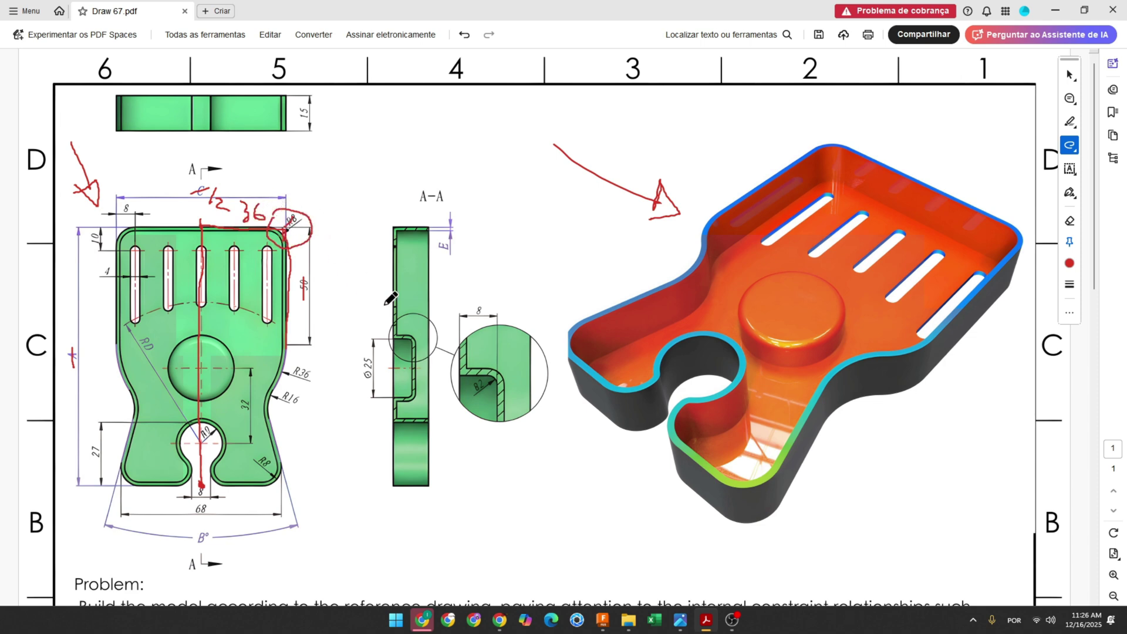
# - Switch to Autodesk Fusion and start a sketch on the horizontal XY plane
pyautogui.click(603, 619)
pyautogui.click(89, 43)
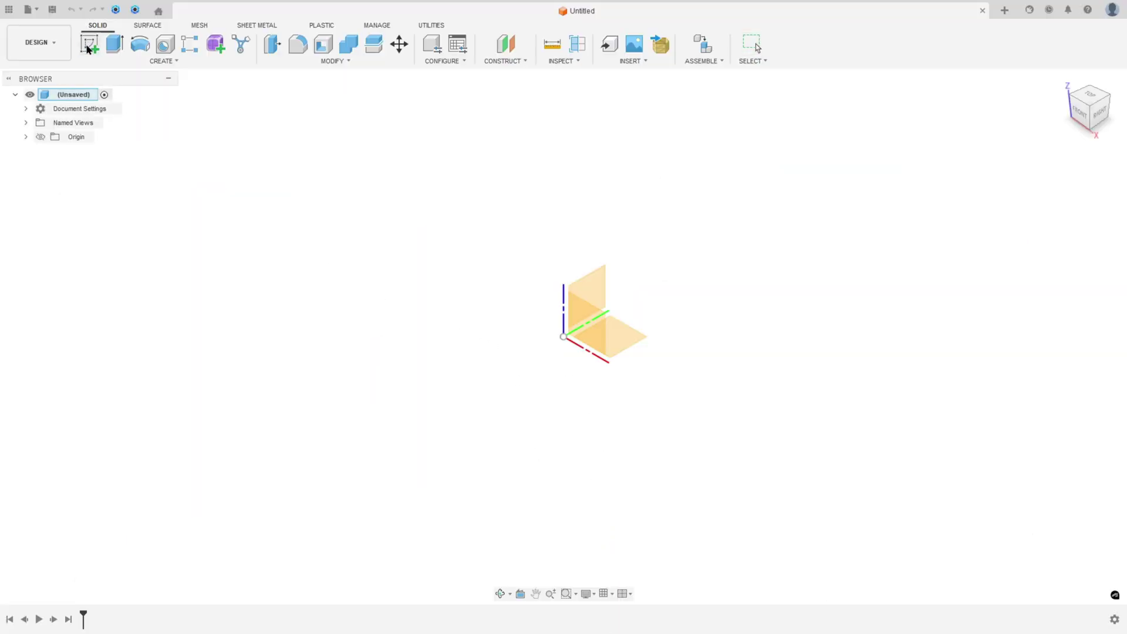
pyautogui.click(624, 319)
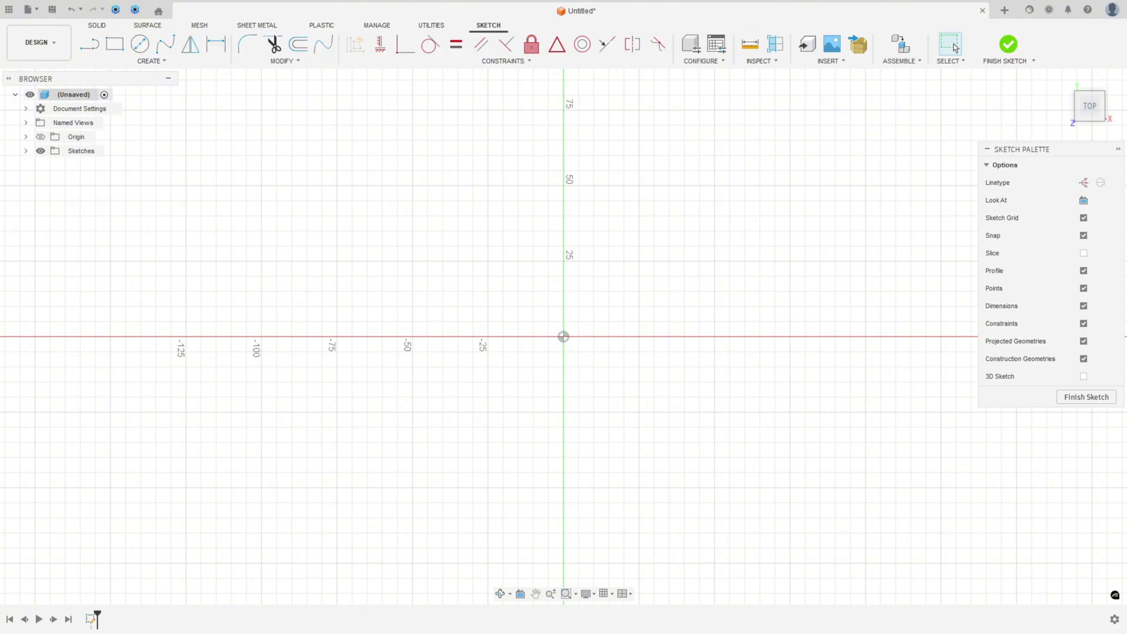
# - Draw a vertical construction line 110 mm long upward from the origin
pyautogui.click(86, 50)
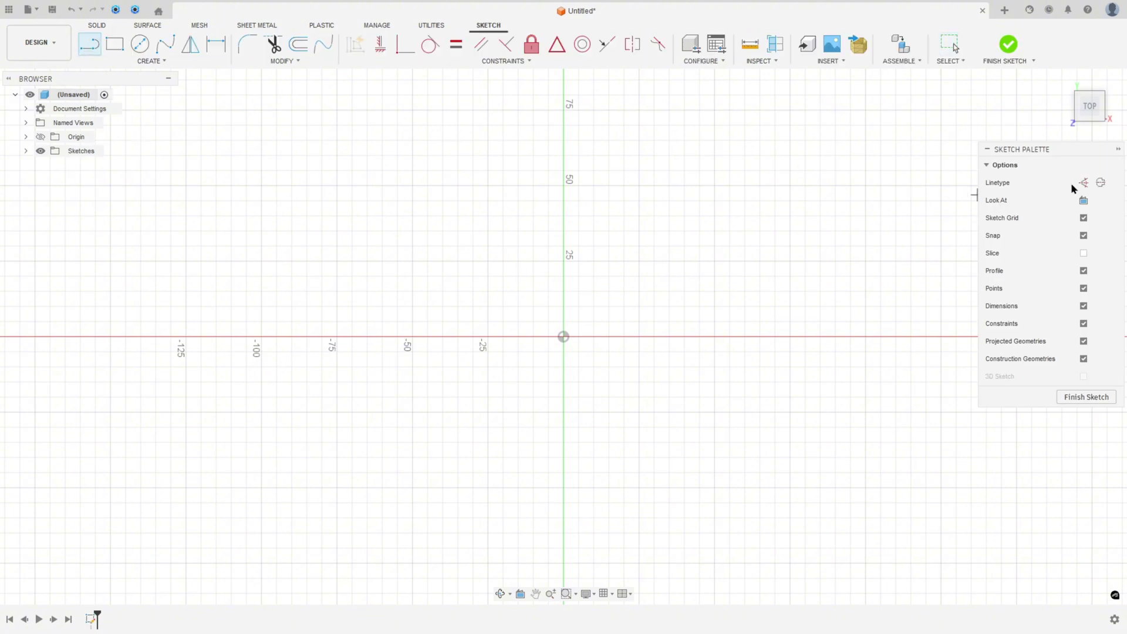
pyautogui.click(564, 338)
pyautogui.moveTo(583, 241)
pyautogui.mouseDown(button='middle')
pyautogui.moveTo(558, 284)
pyautogui.moveTo(538, 280)
pyautogui.mouseUp(button='middle')
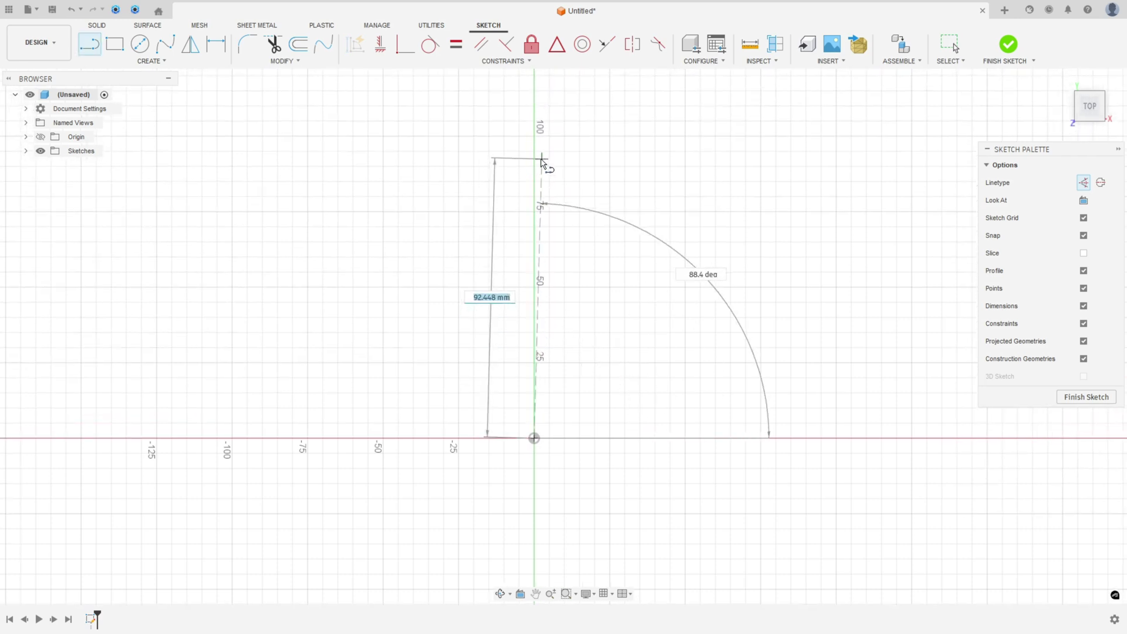
pyautogui.write('10')
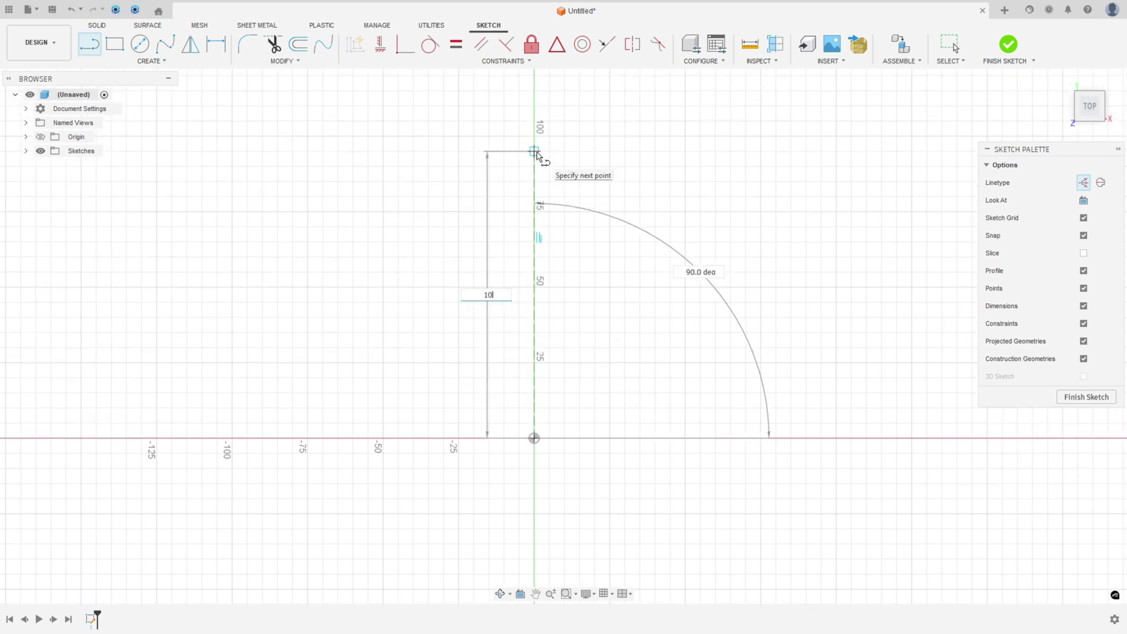
pyautogui.write('0')
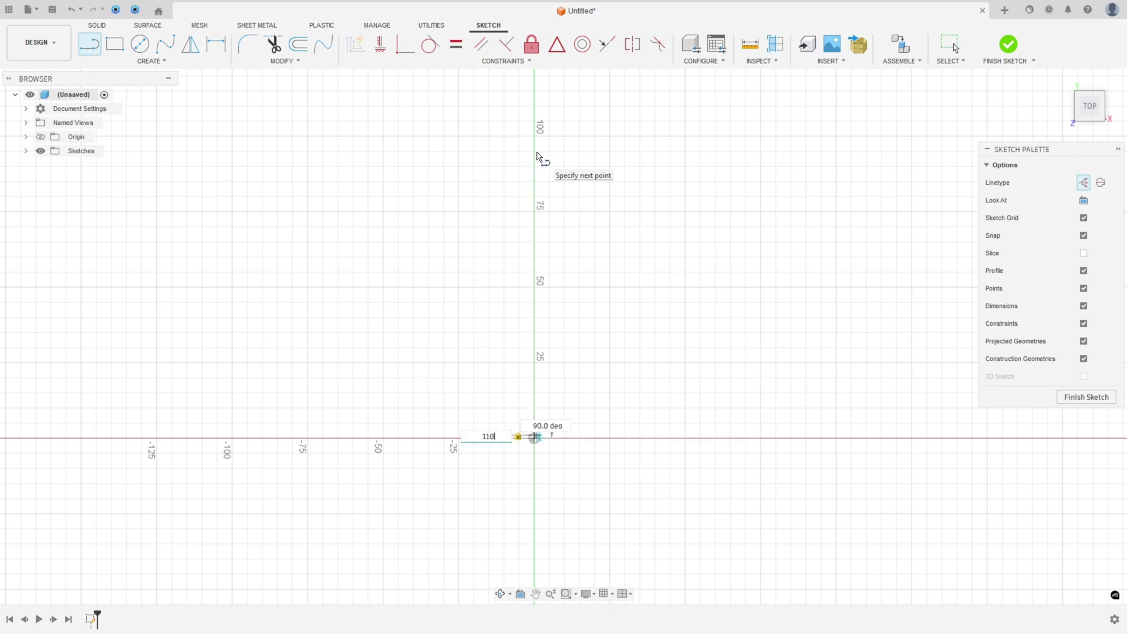
pyautogui.write('10')
pyautogui.press('Return')
pyautogui.press('Escape')
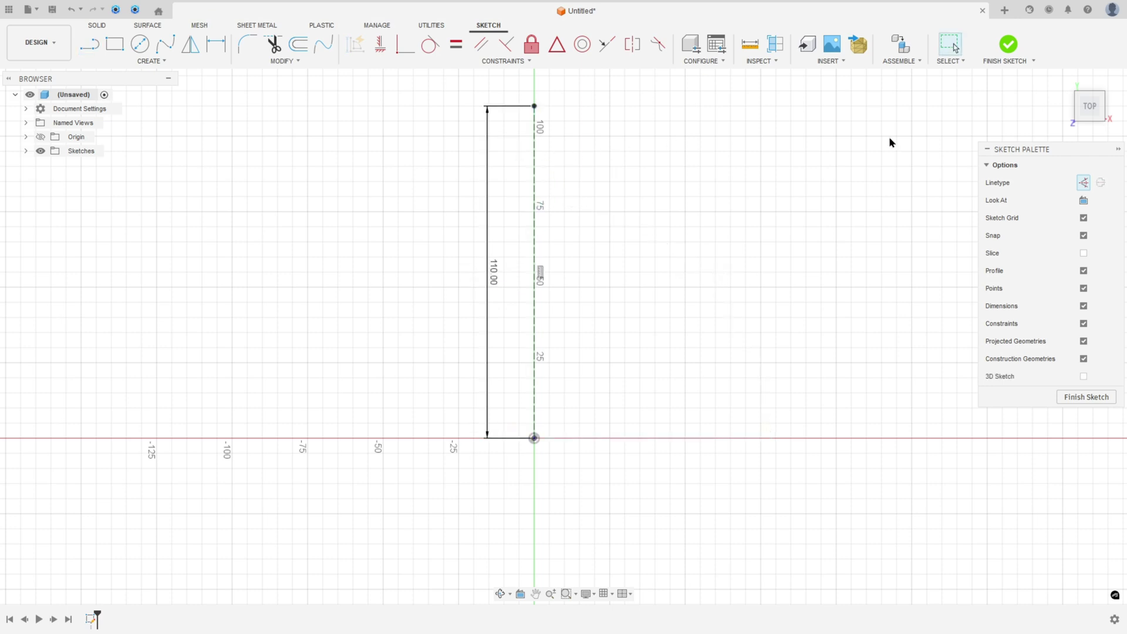
# - From the centreline's upper end, draw a solid 36 mm horizontal line to the right and a 50 mm vertical line downward, tidying the 50 mm dimension
pyautogui.press('l')
pyautogui.click(1084, 182)
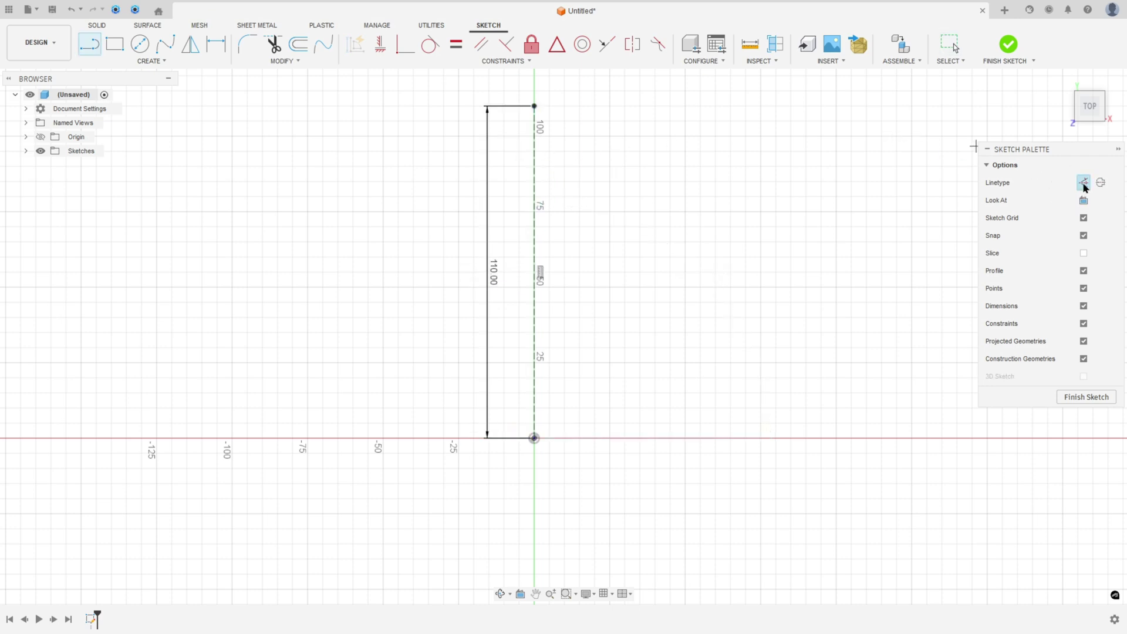
pyautogui.click(542, 105)
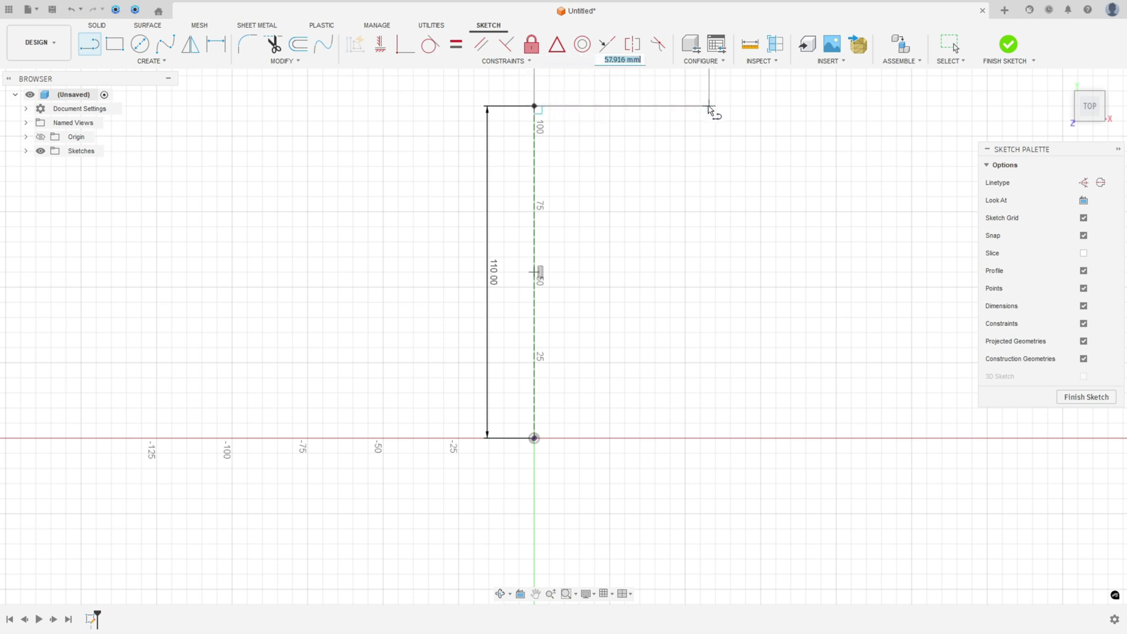
pyautogui.write('36')
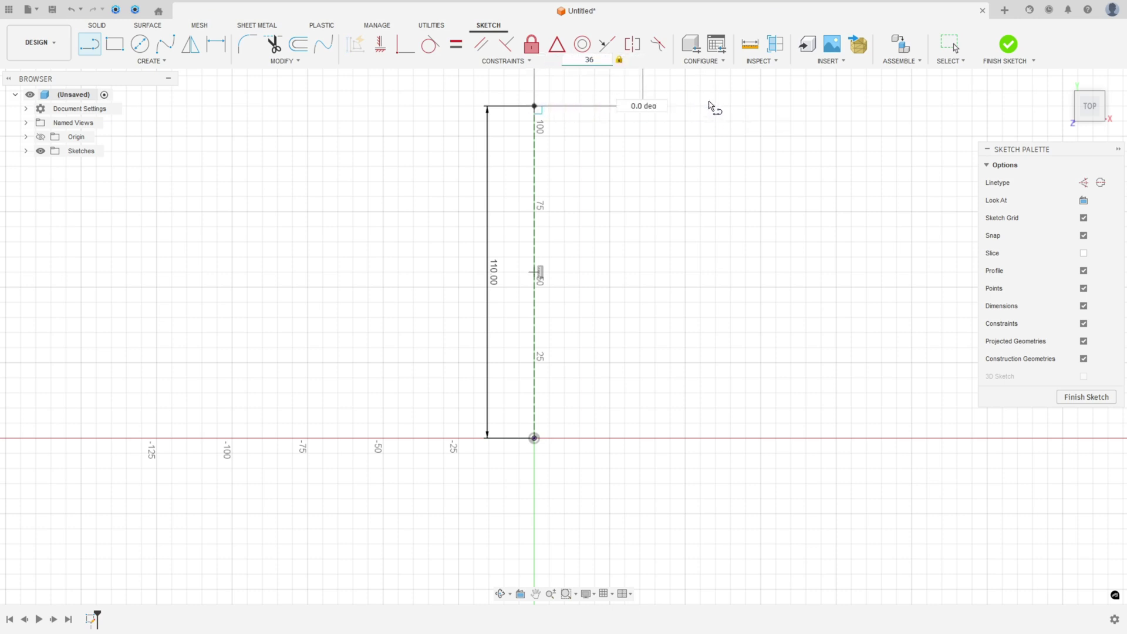
pyautogui.press('Return')
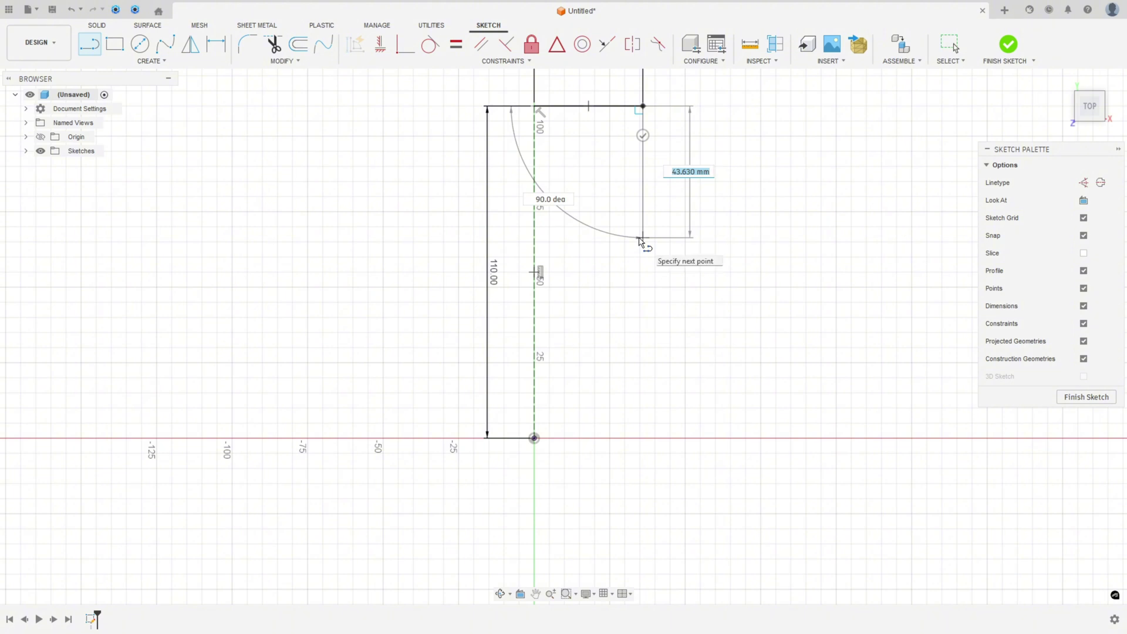
pyautogui.write('50')
pyautogui.press('Return')
pyautogui.press('Escape')
pyautogui.moveTo(713, 227)
pyautogui.mouseDown(button='middle')
pyautogui.moveTo(691, 343)
pyautogui.moveTo(692, 329)
pyautogui.mouseUp(button='middle')
pyautogui.moveTo(660, 276); pyautogui.dragTo(647, 285)
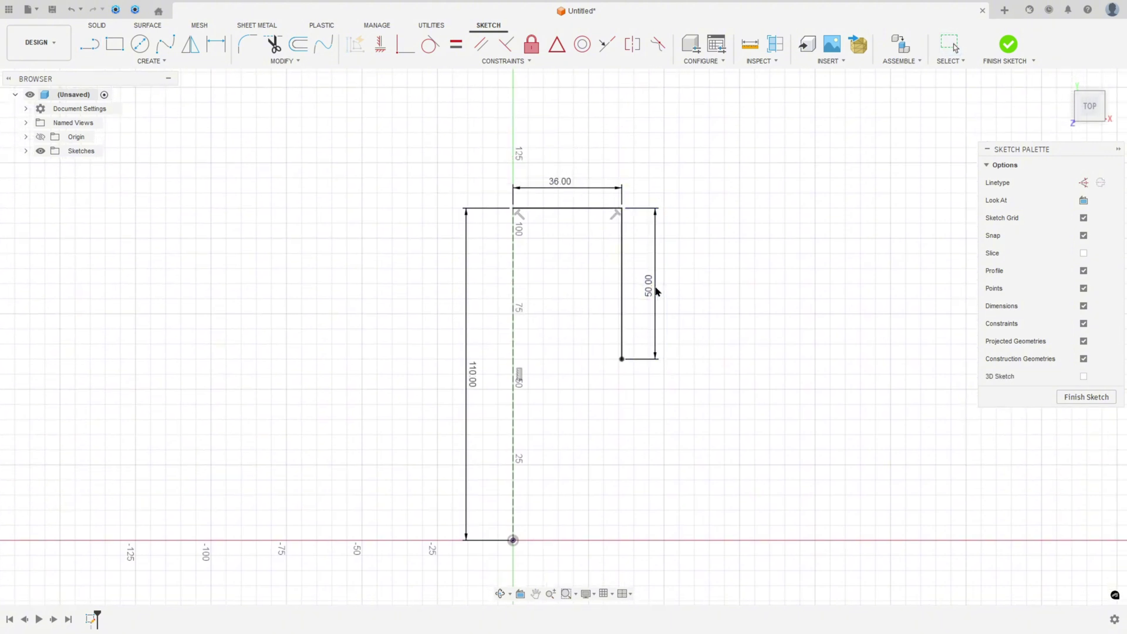
# - Fillet the corner between the 36 mm and 50 mm lines with an 8 mm radius and reposition its radius dimension
pyautogui.click(248, 44)
pyautogui.click(616, 211)
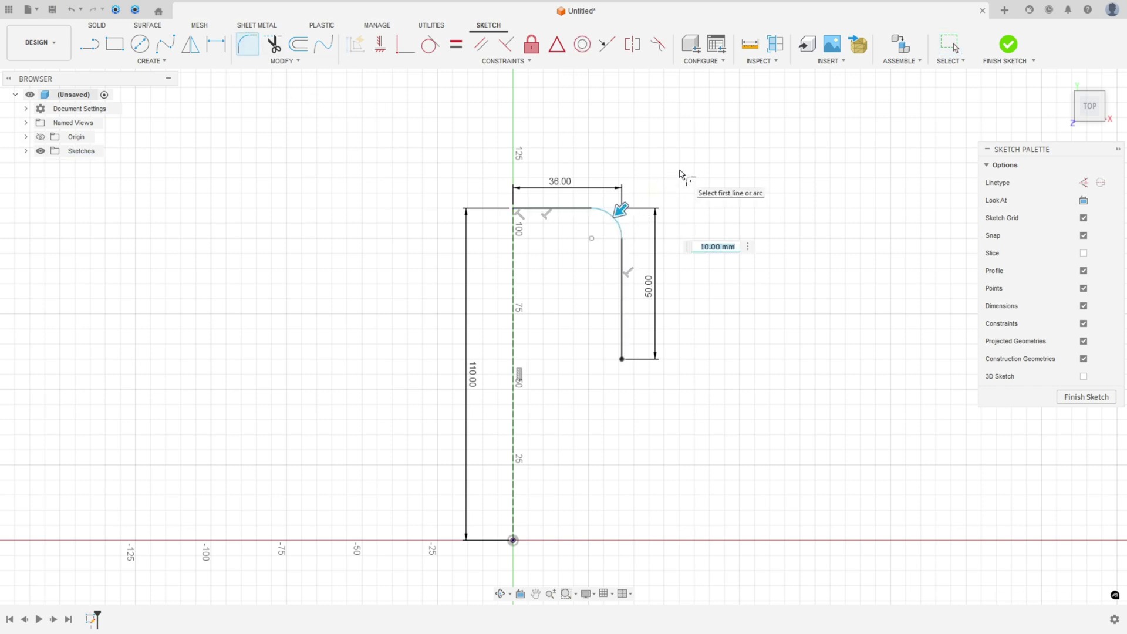
pyautogui.write('8')
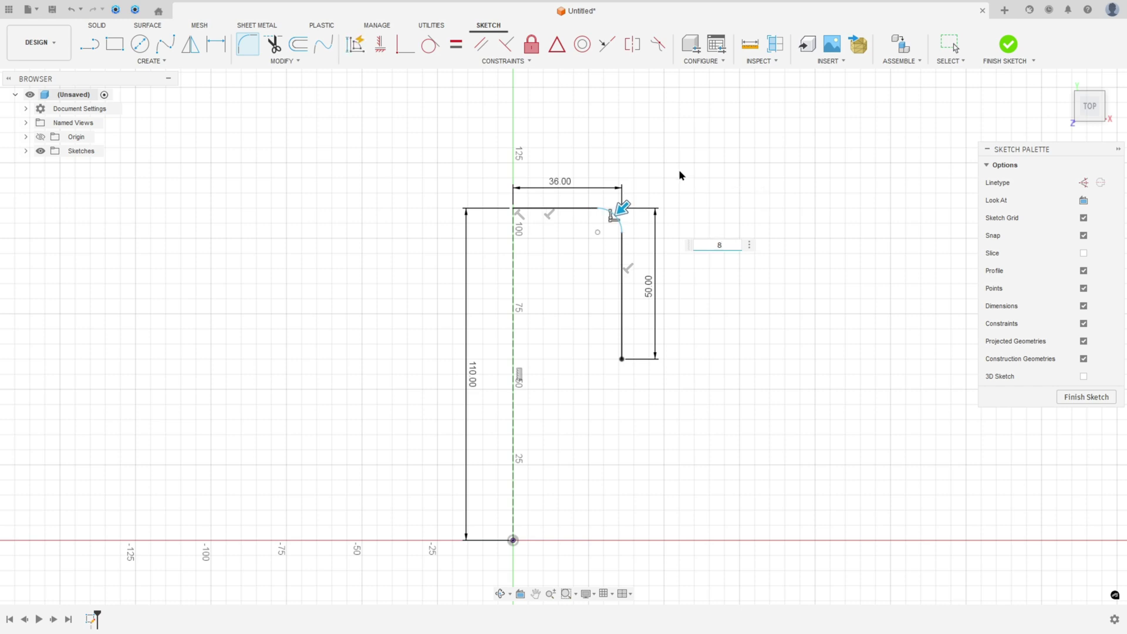
pyautogui.press('Return')
pyautogui.moveTo(653, 196); pyautogui.dragTo(653, 192)
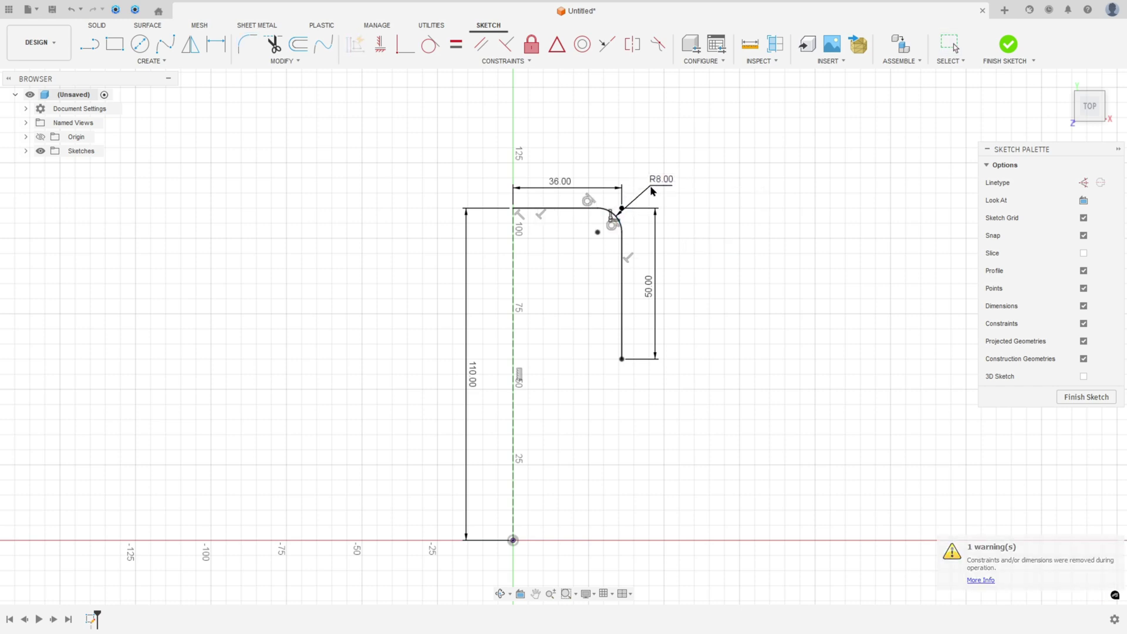
# - Switch to the PDF drawing, trace the front view's lower right side and strike through the R36 and R16 radii
pyautogui.moveTo(779, 424); pyautogui.dragTo(770, 380, button='middle')
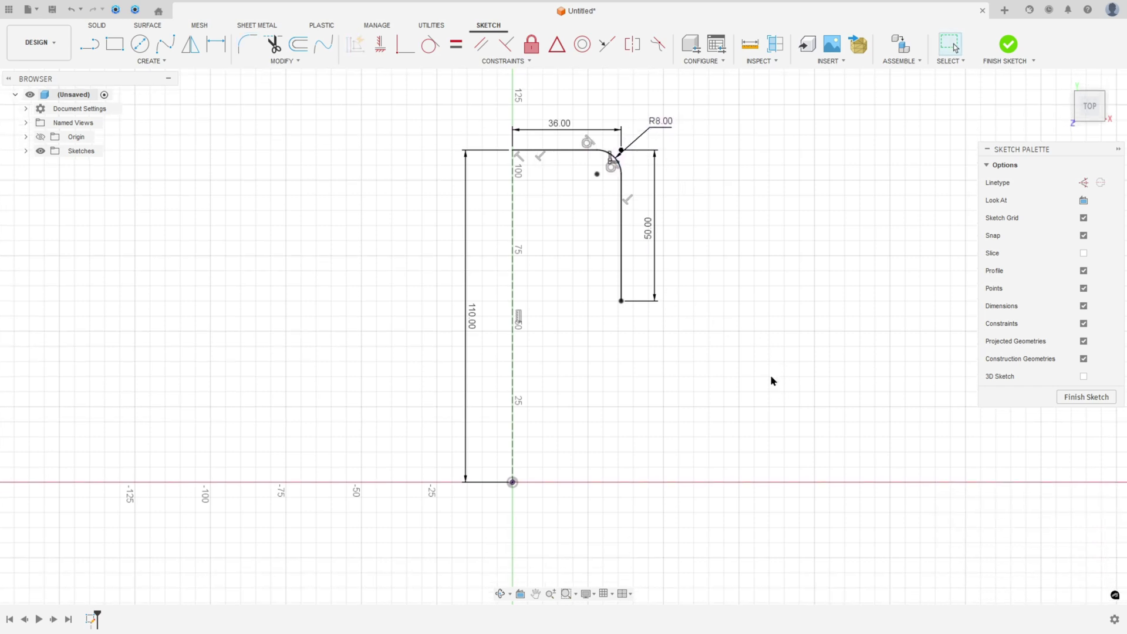
pyautogui.hotkey('alt', 'Tab')
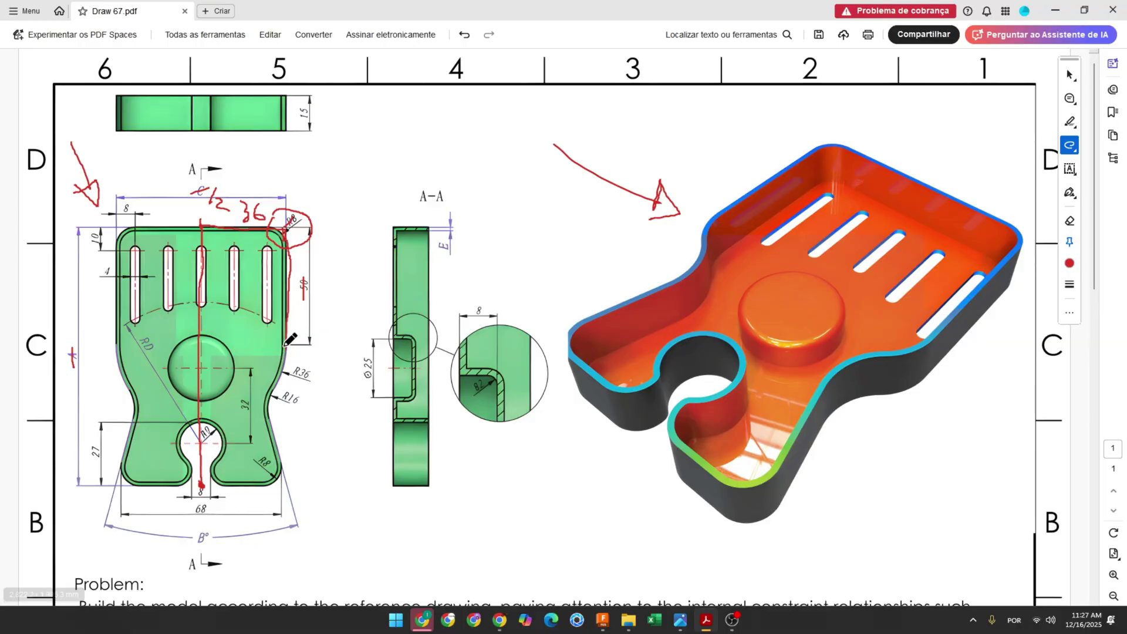
pyautogui.moveTo(276, 386)
pyautogui.mouseDown()
pyautogui.moveTo(293, 369)
pyautogui.moveTo(320, 376)
pyautogui.moveTo(274, 394)
pyautogui.moveTo(267, 425)
pyautogui.moveTo(299, 404)
pyautogui.mouseUp()
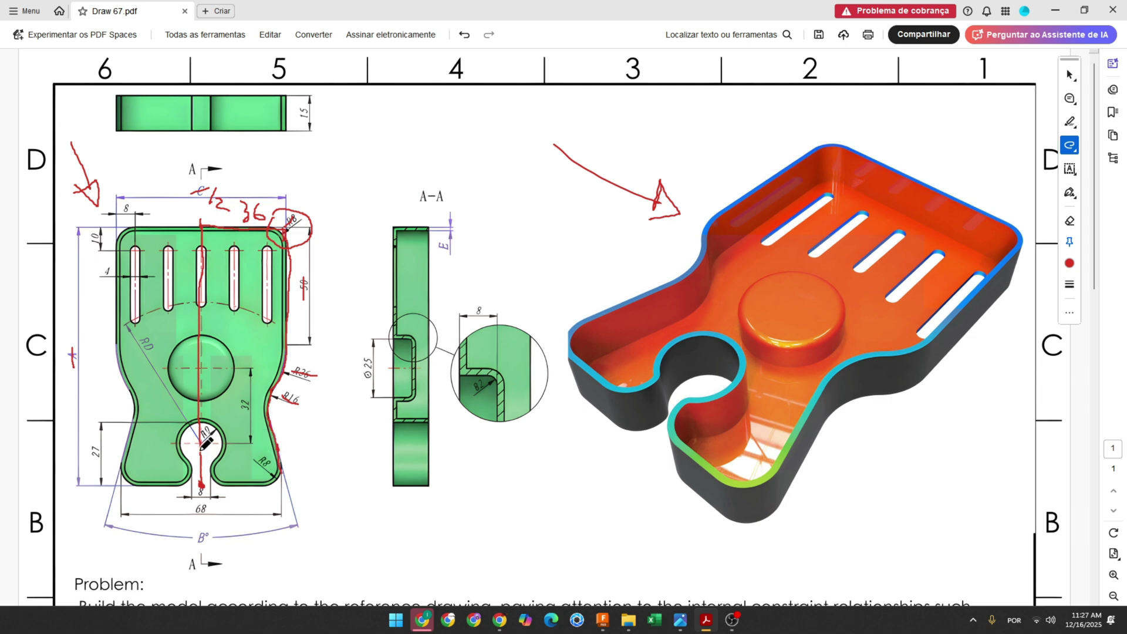
# - Strike through angle B and its value B = 30, and write the half-angle 15 beside it on the drawing
pyautogui.scroll(-1, 198, 524)
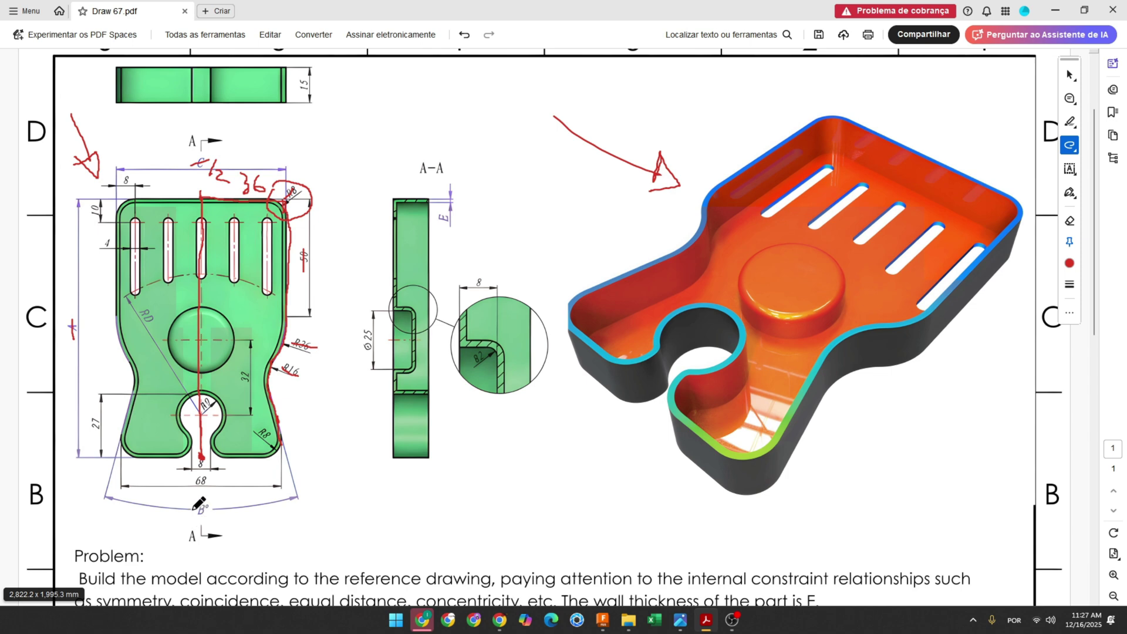
pyautogui.moveTo(191, 510); pyautogui.dragTo(209, 509)
pyautogui.scroll(-5, 225, 502)
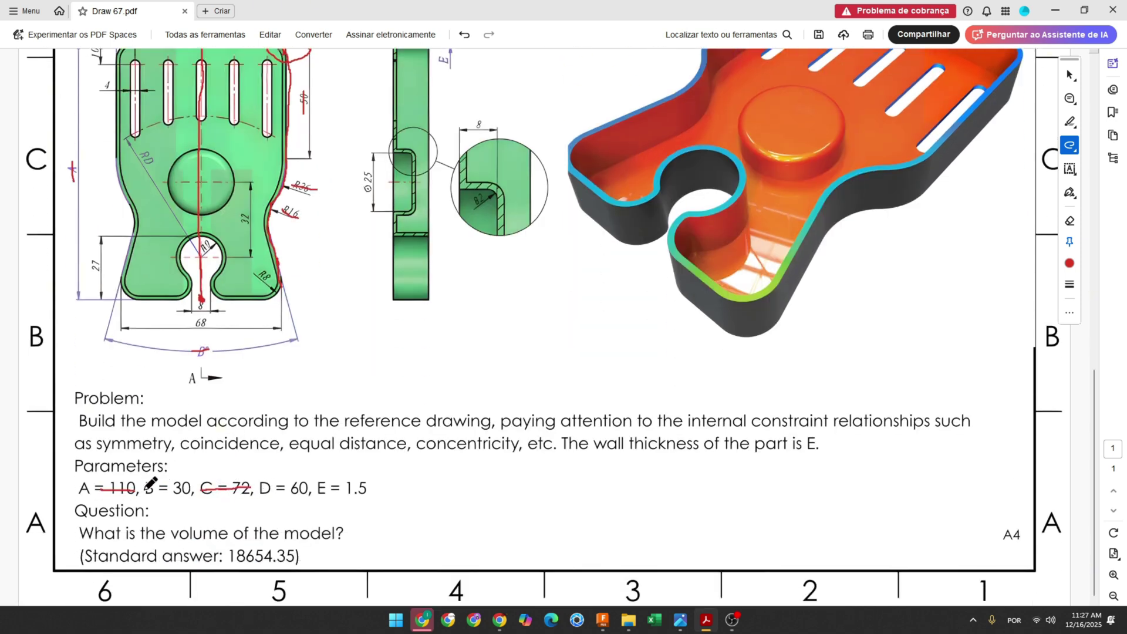
pyautogui.moveTo(146, 486); pyautogui.dragTo(194, 484)
pyautogui.moveTo(259, 360)
pyautogui.mouseDown()
pyautogui.moveTo(252, 379)
pyautogui.moveTo(270, 358)
pyautogui.mouseUp()
pyautogui.scroll(4, 251, 394)
pyautogui.scroll(1, 253, 397)
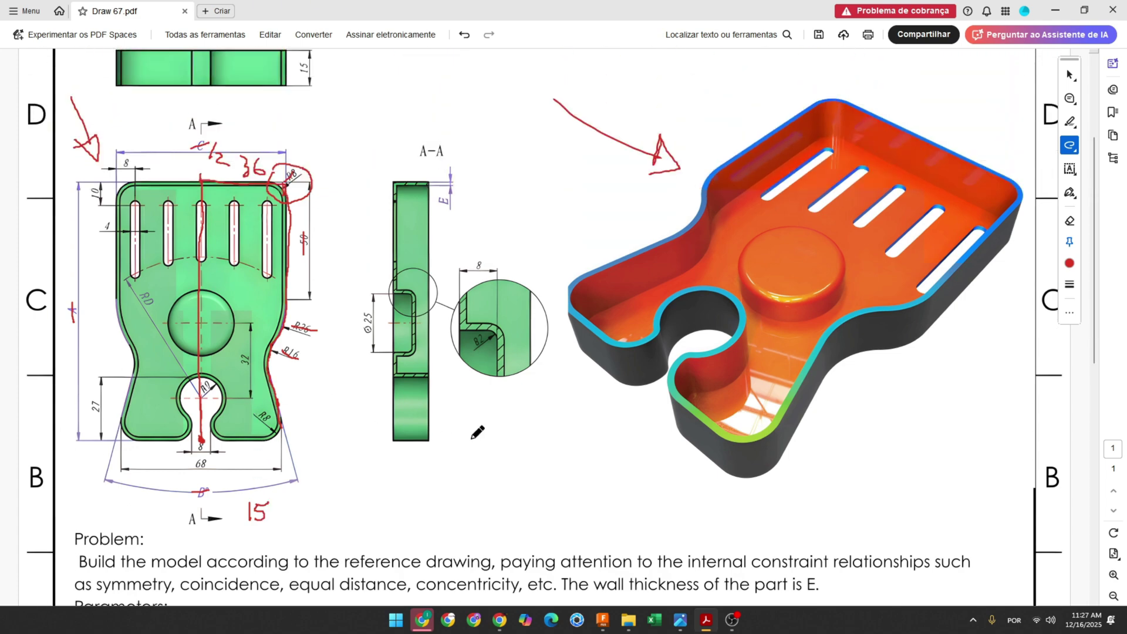
# - Switch to Fusion and draw two chained tangent arcs with opposite curvature downward from the lower end of the 50 mm line
pyautogui.click(600, 619)
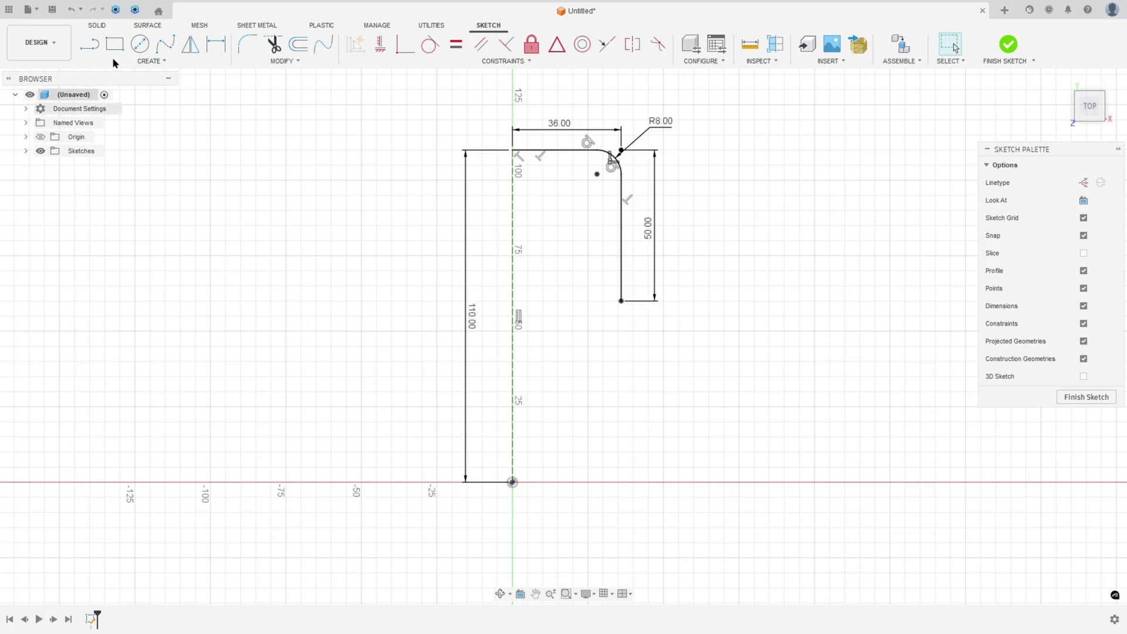
pyautogui.click(148, 64)
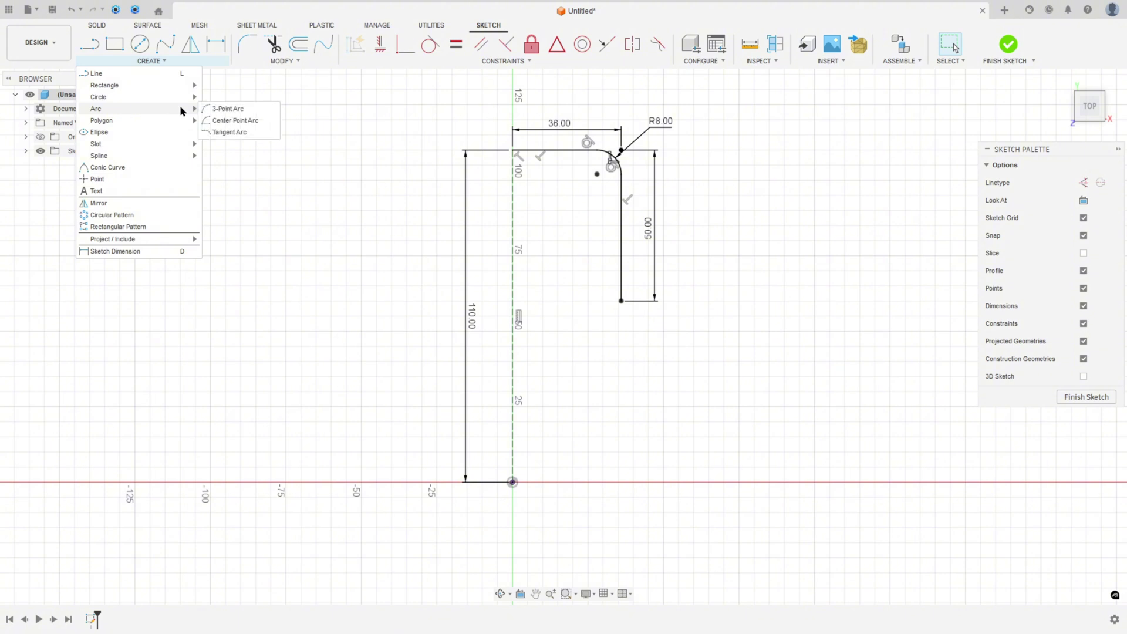
pyautogui.click(212, 114)
pyautogui.click(621, 300)
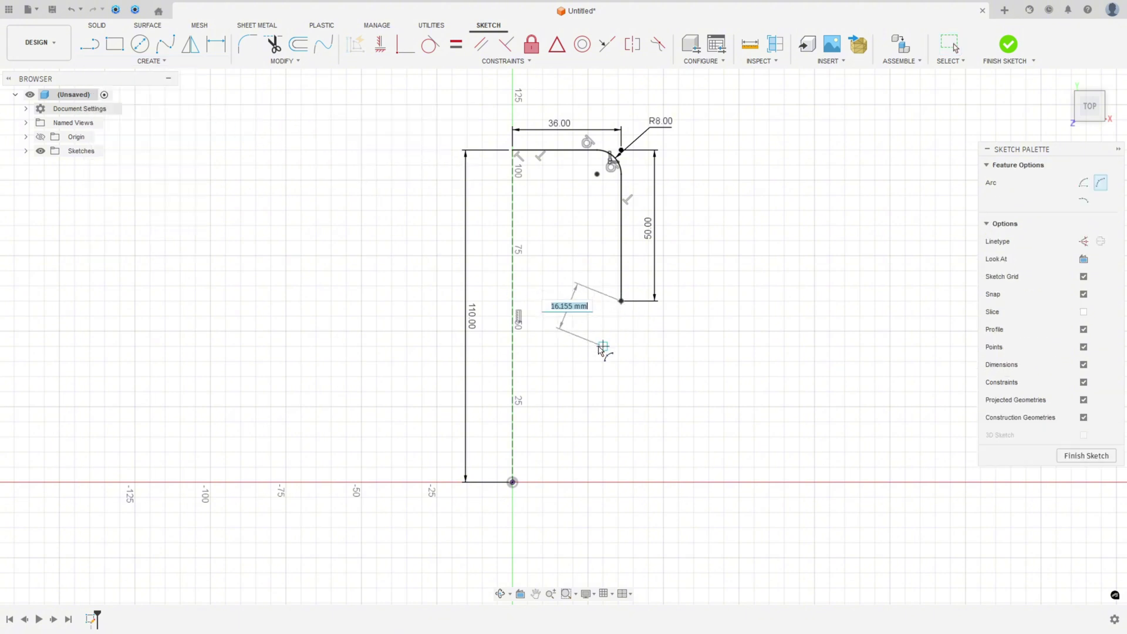
pyautogui.click(599, 357)
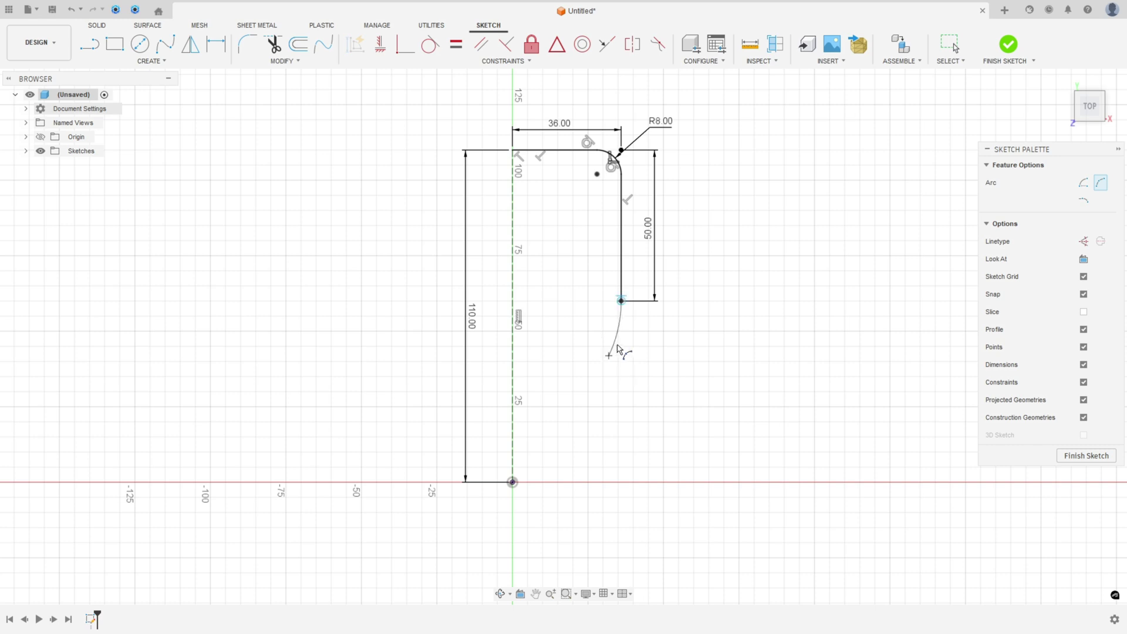
pyautogui.click(613, 351)
pyautogui.click(609, 356)
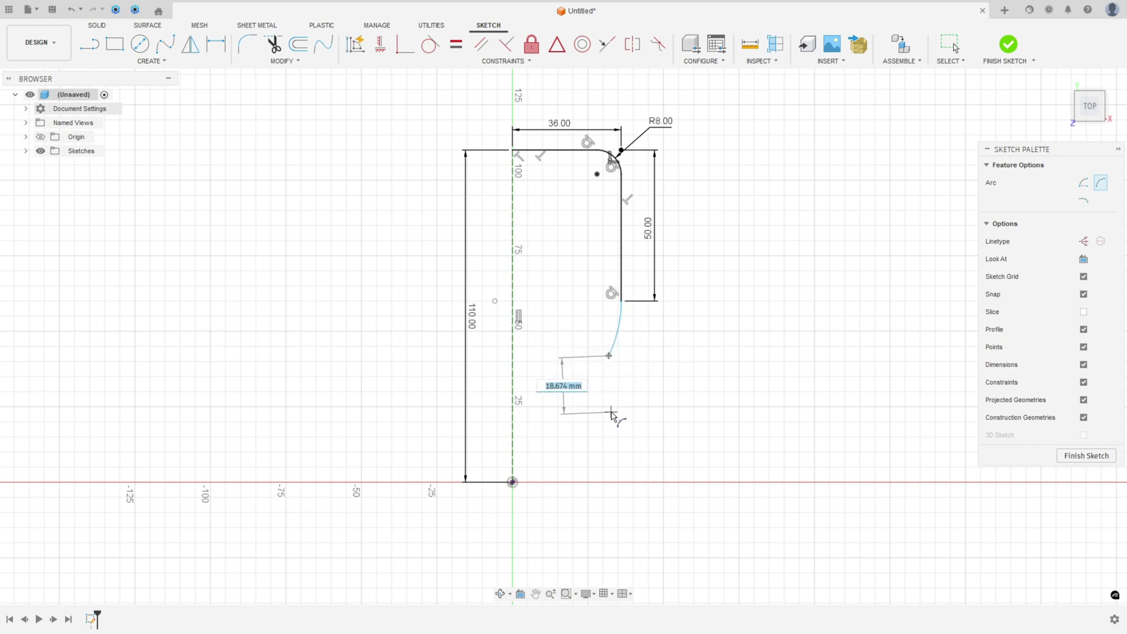
pyautogui.click(611, 413)
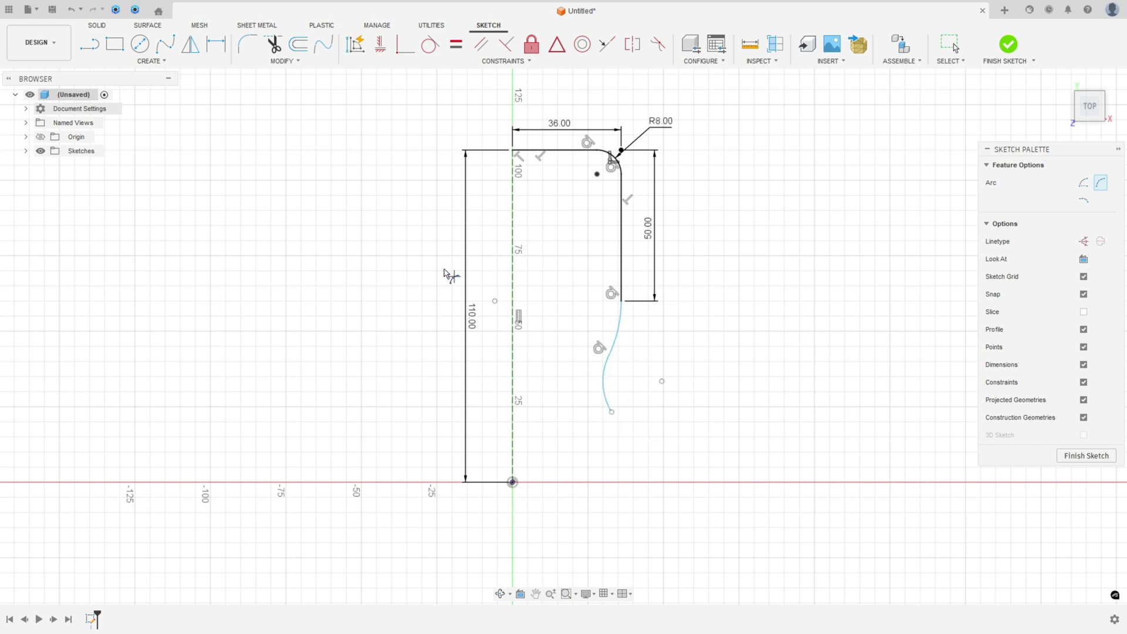
# - Draw a slanted line tangent to the second arc, running from its lower end down and outward
pyautogui.click(90, 44)
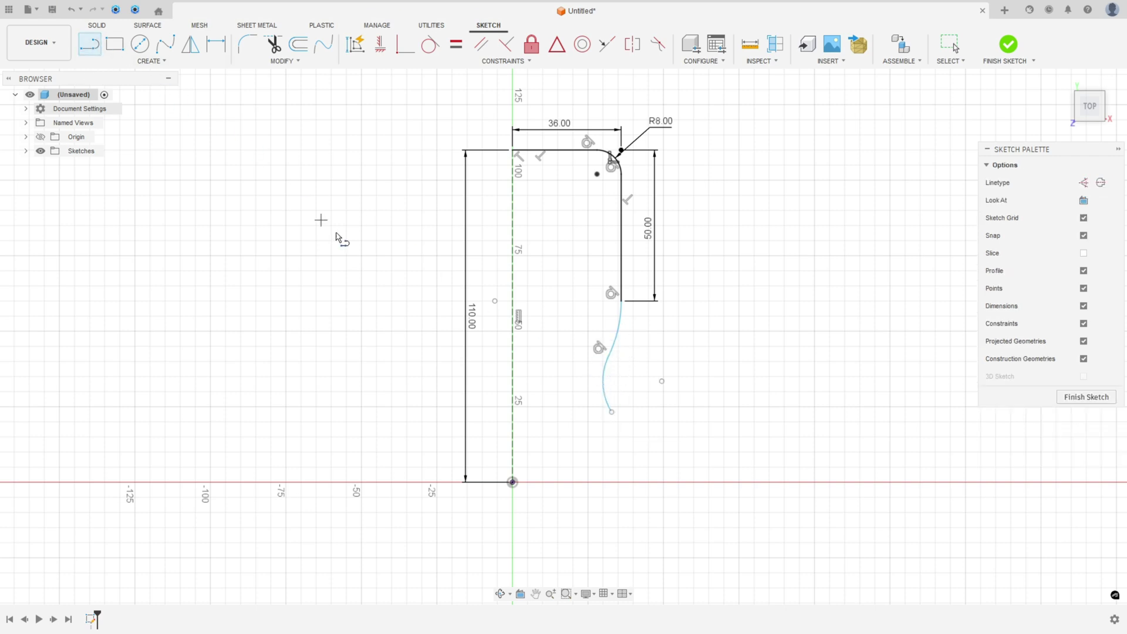
pyautogui.click(612, 412)
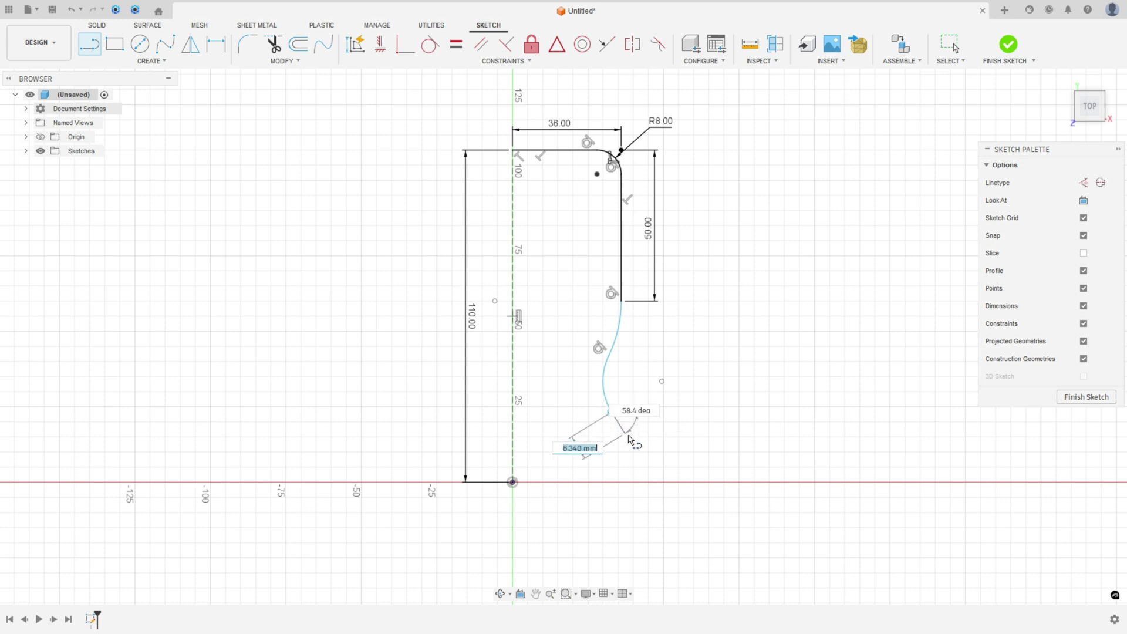
pyautogui.click(643, 464)
pyautogui.press('Escape')
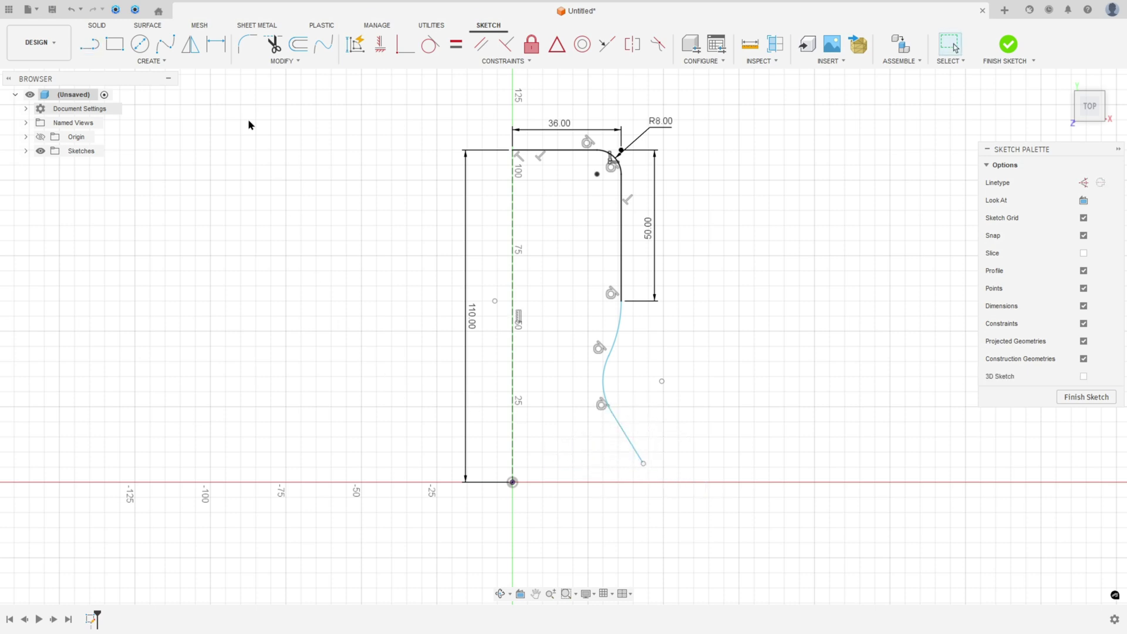
# - Dimension the upper arc below the 50 mm line with a 36 mm radius
pyautogui.click(216, 43)
pyautogui.click(616, 333)
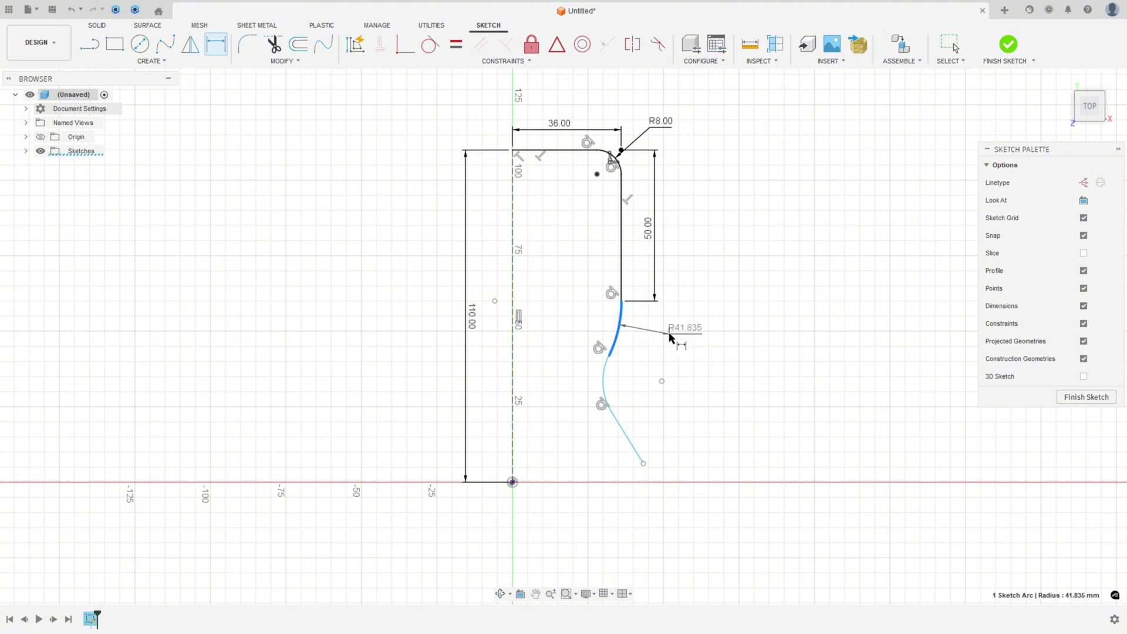
pyautogui.click(669, 334)
pyautogui.write('3')
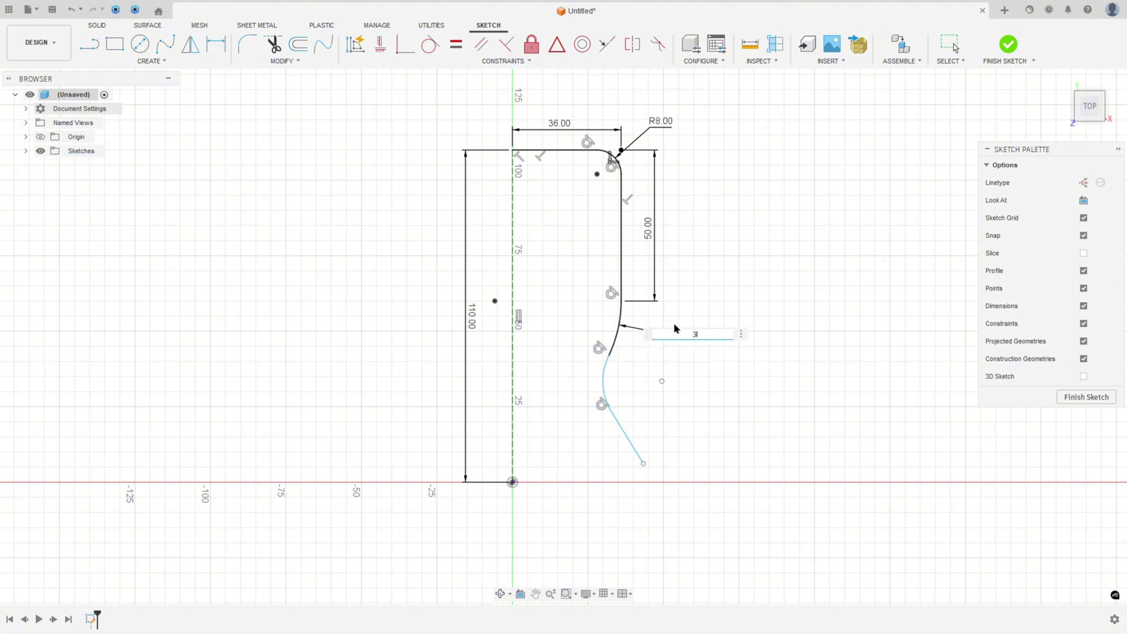
pyautogui.write('6')
pyautogui.press('Return')
# - Dimension the lower arc with a 16 mm radius and move its dimension to the arc's centre side
pyautogui.click(606, 367)
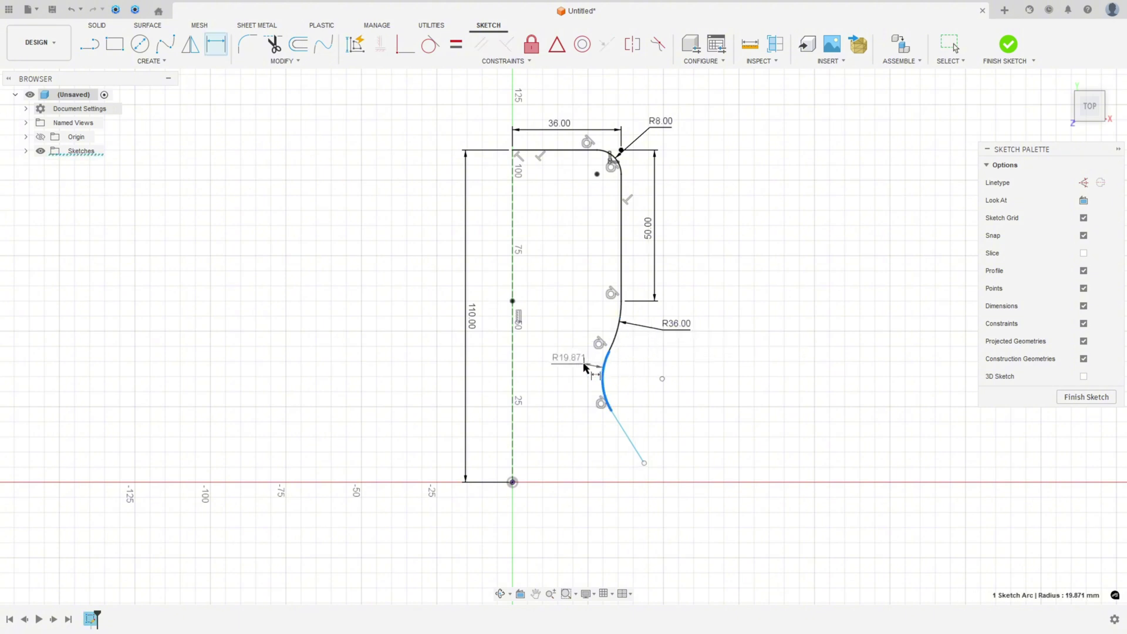
pyautogui.click(566, 359)
pyautogui.write('16')
pyautogui.press('Return')
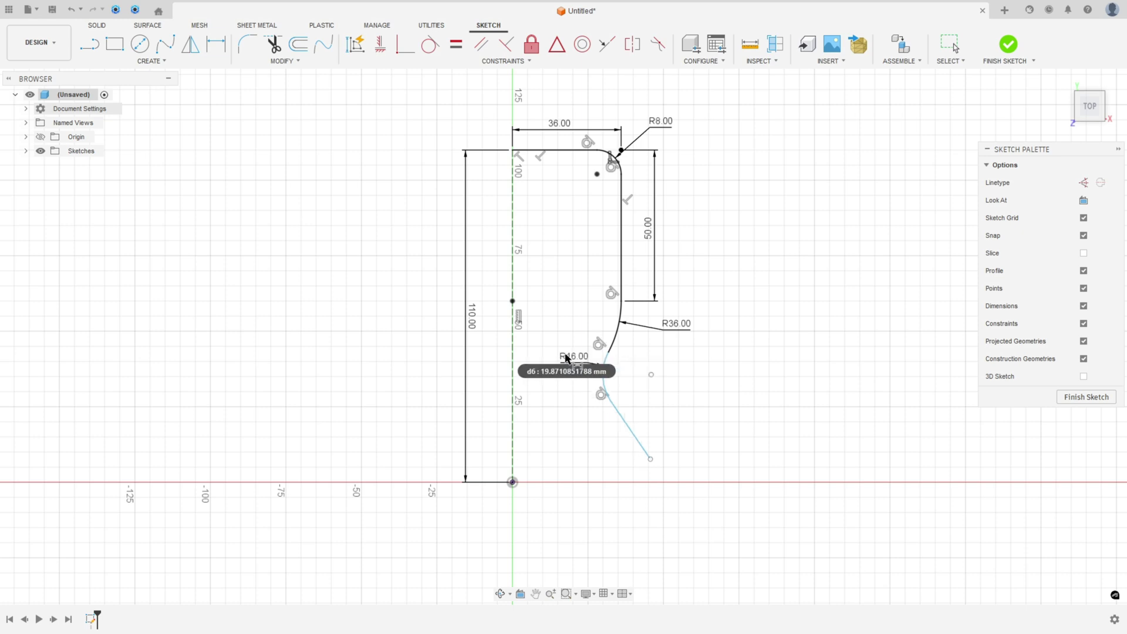
pyautogui.moveTo(566, 358); pyautogui.dragTo(624, 368)
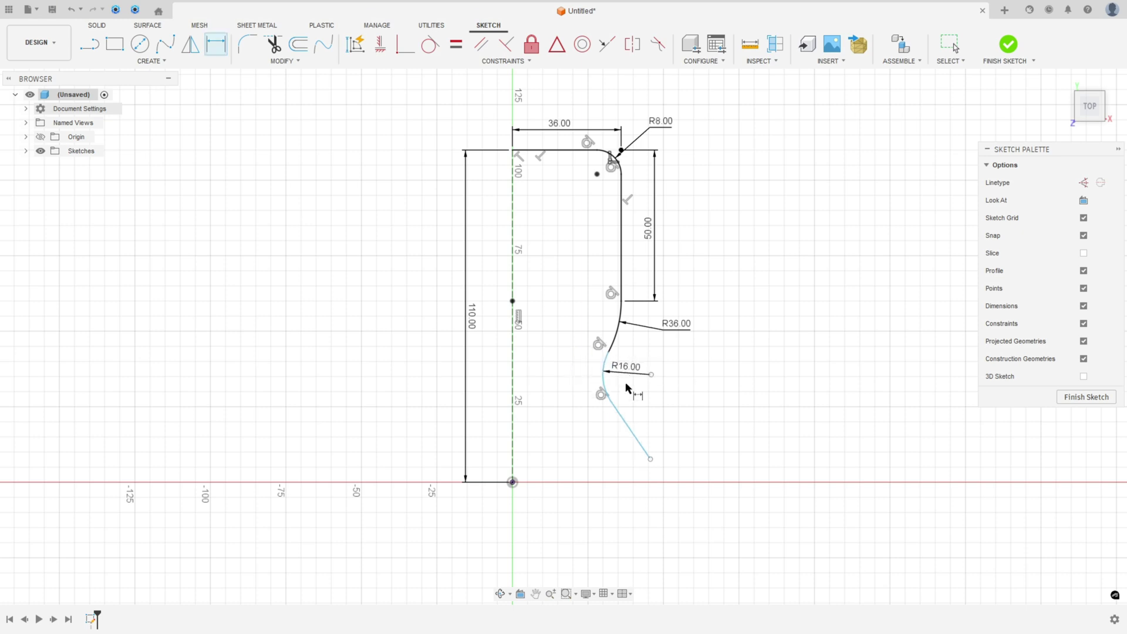
# - Set the angle between the slanted line and the vertical centreline to 15 degrees
pyautogui.click(641, 448)
pyautogui.click(513, 451)
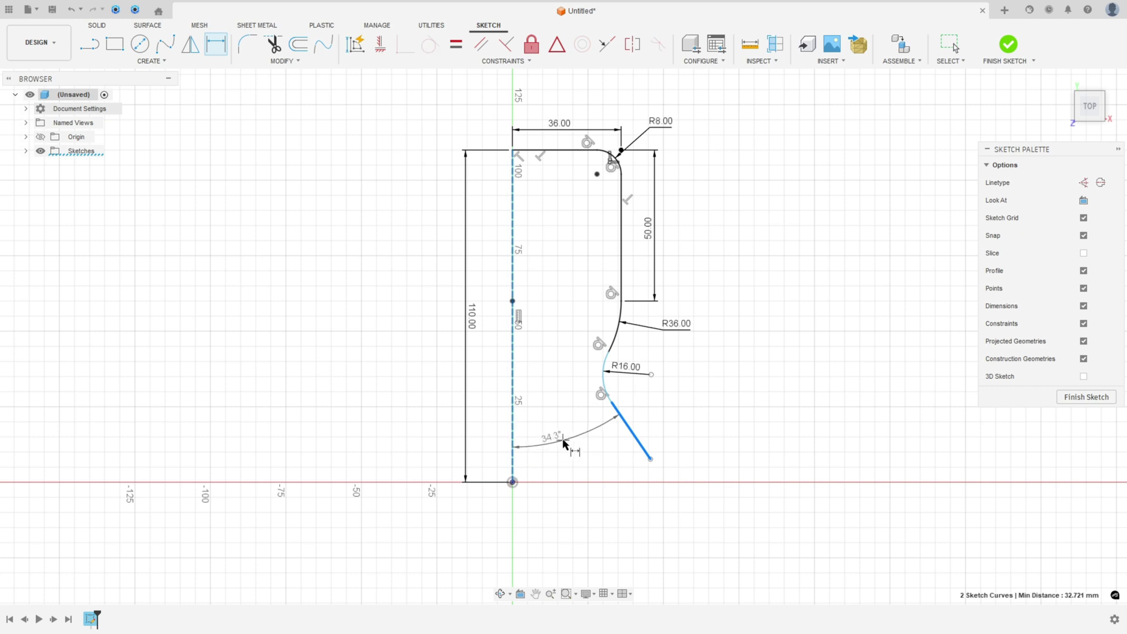
pyautogui.click(564, 442)
pyautogui.write('15')
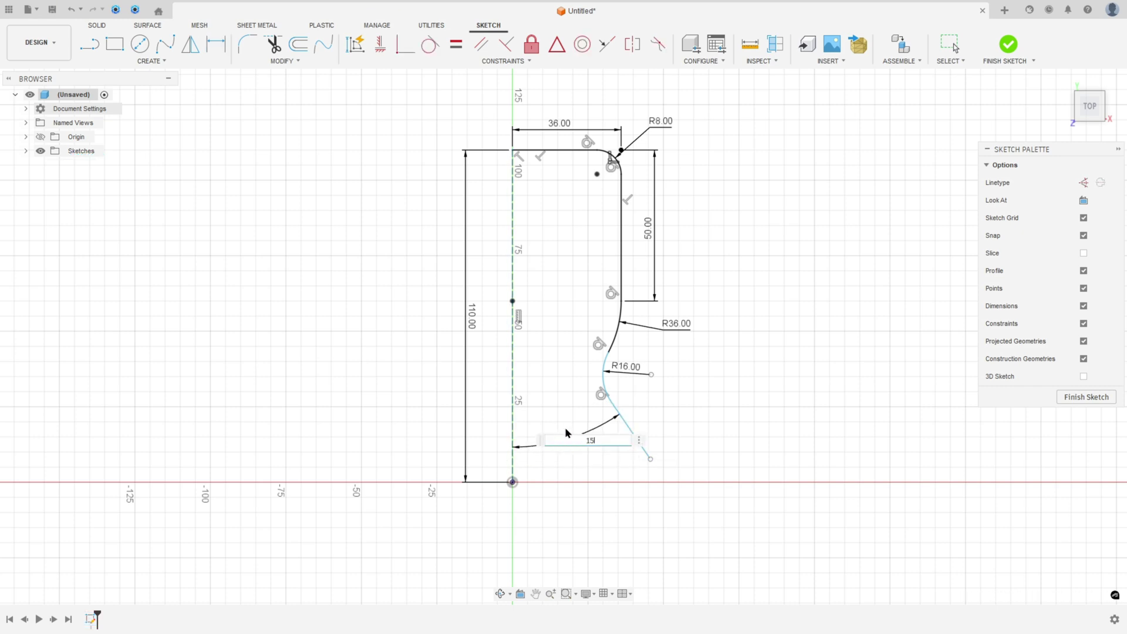
pyautogui.press('Return')
pyautogui.press('Escape')
# - Shorten the slanted line by moving its free lower endpoint and reposition the 15-degree dimension above it
pyautogui.moveTo(523, 227); pyautogui.dragTo(545, 344)
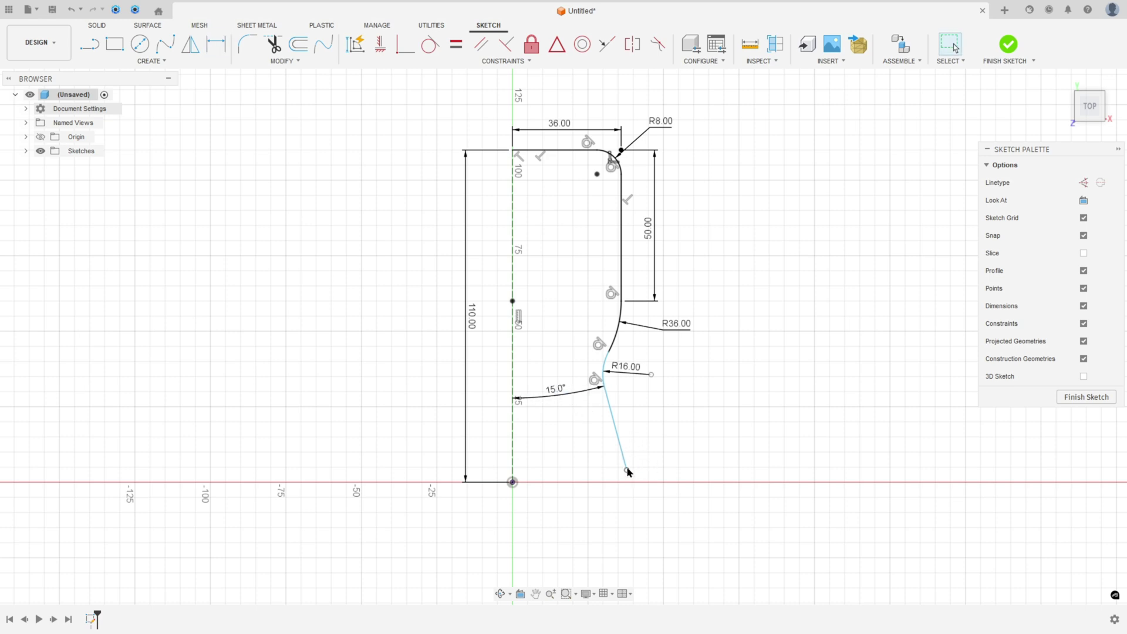
pyautogui.moveTo(626, 470); pyautogui.dragTo(618, 438)
pyautogui.moveTo(597, 379)
pyautogui.mouseDown()
pyautogui.moveTo(640, 390)
pyautogui.moveTo(546, 338)
pyautogui.moveTo(551, 303)
pyautogui.mouseUp()
pyautogui.scroll(3, 590, 382)
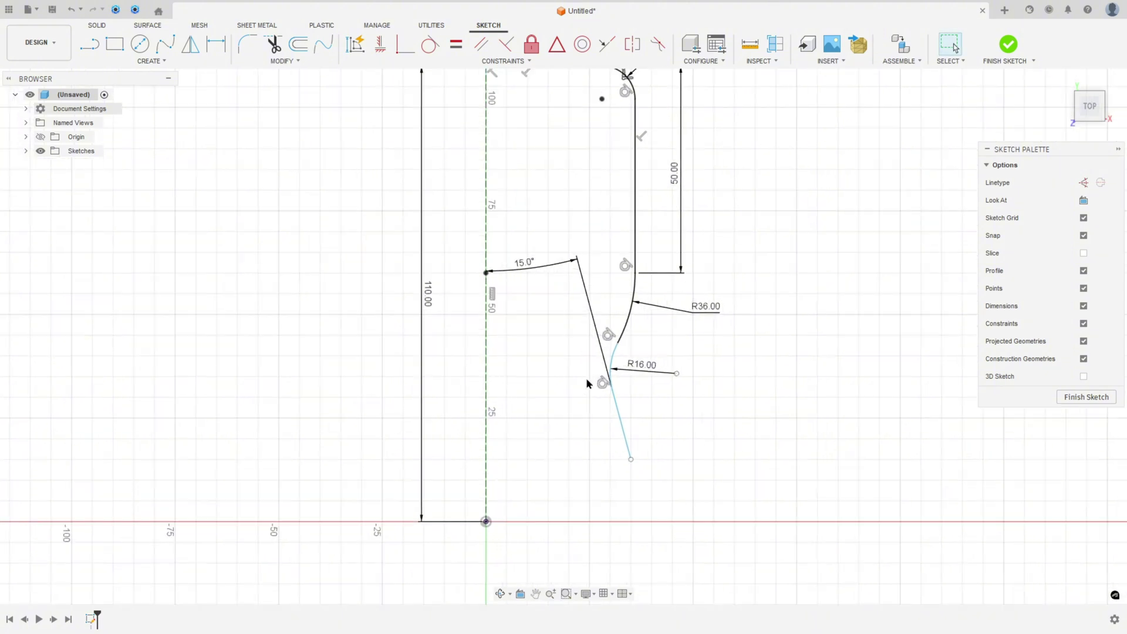
pyautogui.moveTo(589, 379); pyautogui.dragTo(597, 330, button='middle')
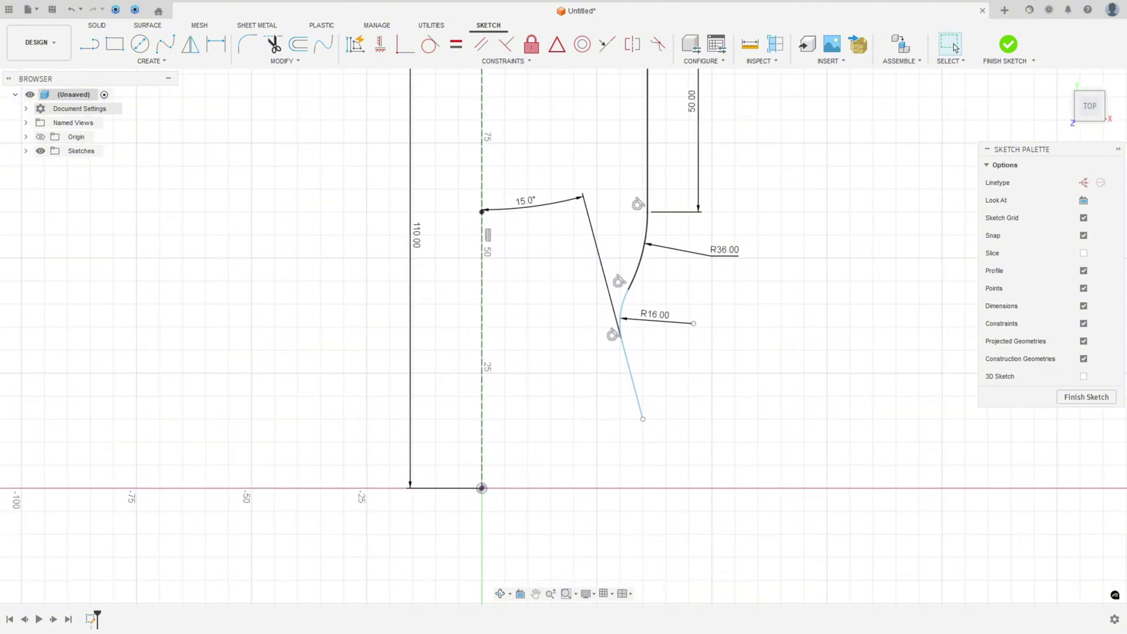
# - Switch to the PDF drawing, trace the front view's lower right corner and bottom edge up to the slot, and strike through R8
pyautogui.hotkey('alt', 'Tab')
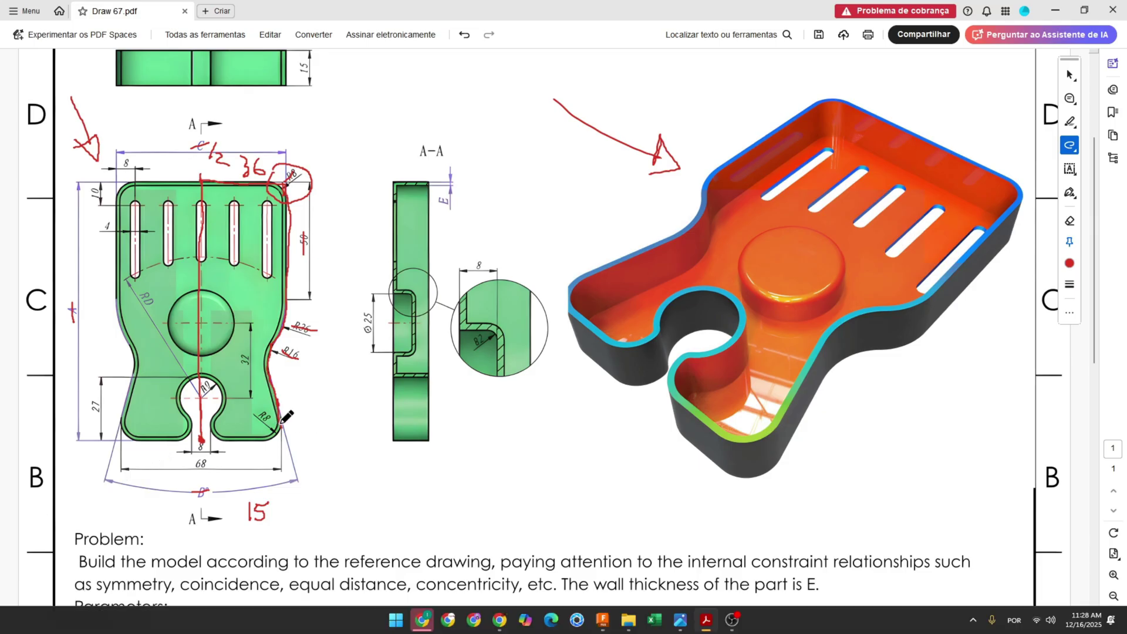
pyautogui.moveTo(265, 442)
pyautogui.mouseDown()
pyautogui.moveTo(279, 427)
pyautogui.moveTo(269, 418)
pyautogui.moveTo(279, 428)
pyautogui.mouseUp()
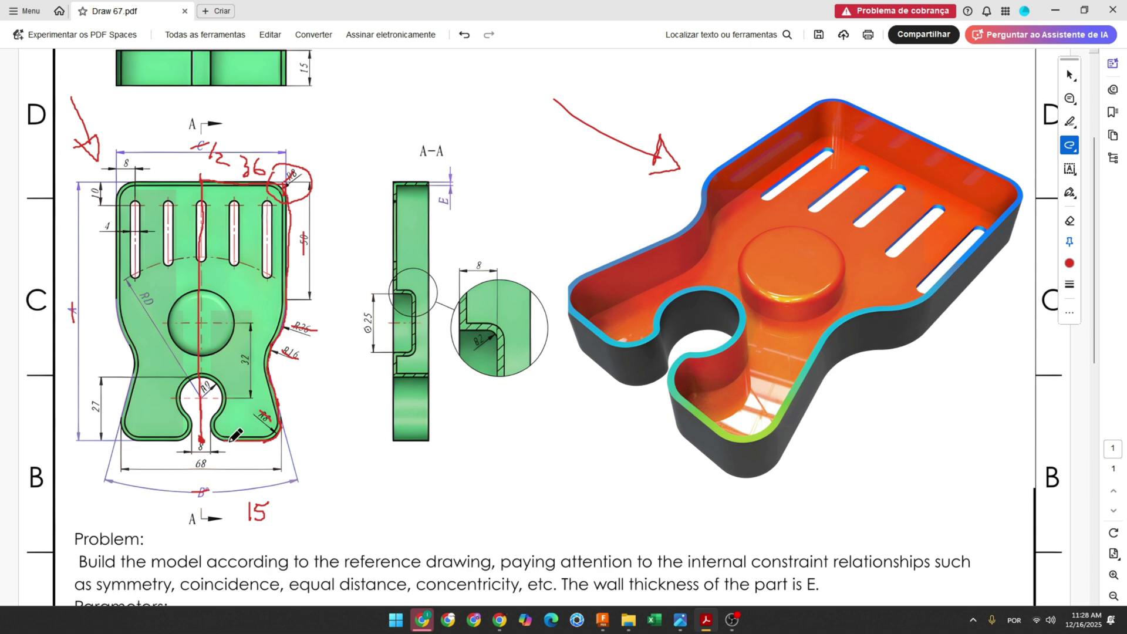
pyautogui.moveTo(201, 437); pyautogui.dragTo(231, 442)
pyautogui.keyDown('ctrl'); pyautogui.scroll(3, 214, 421); pyautogui.keyUp('ctrl')
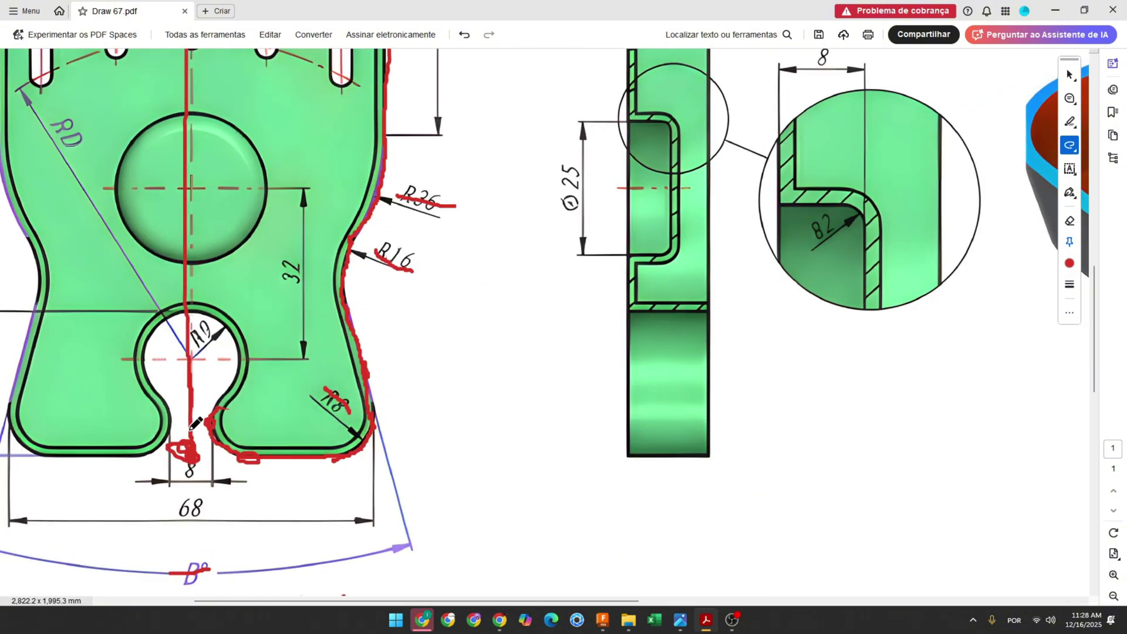
# - Write the half-values 4 and 34 on the drawing beside the 8 and 68 width dimensions
pyautogui.moveTo(230, 498); pyautogui.dragTo(240, 508)
pyautogui.moveTo(236, 497); pyautogui.dragTo(237, 519)
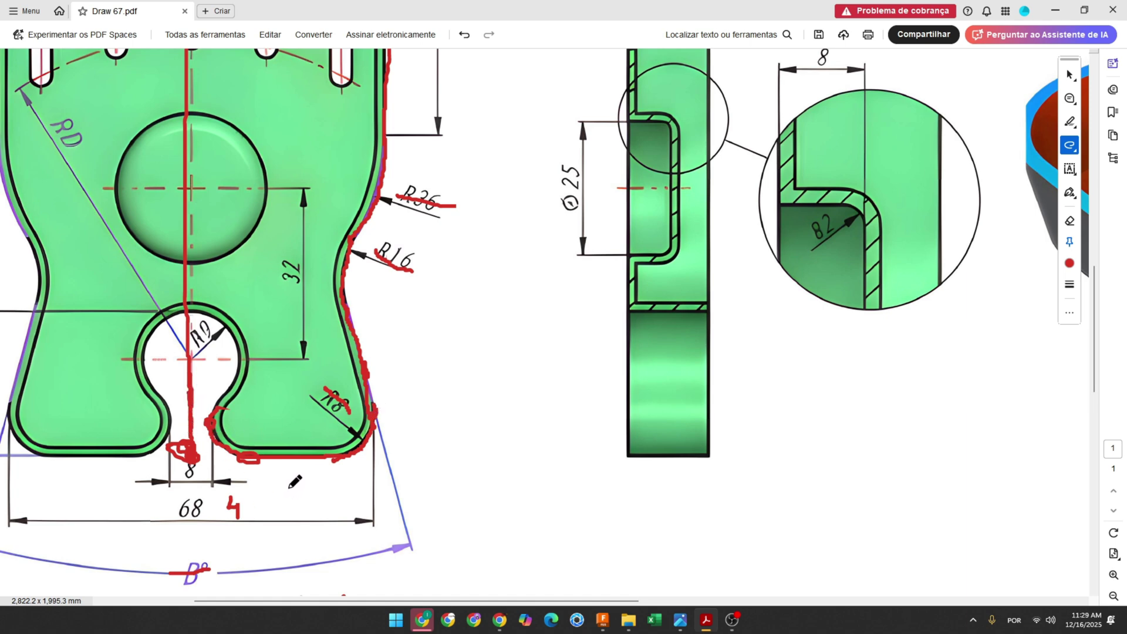
pyautogui.moveTo(287, 488)
pyautogui.mouseDown()
pyautogui.moveTo(277, 507)
pyautogui.moveTo(317, 507)
pyautogui.mouseUp()
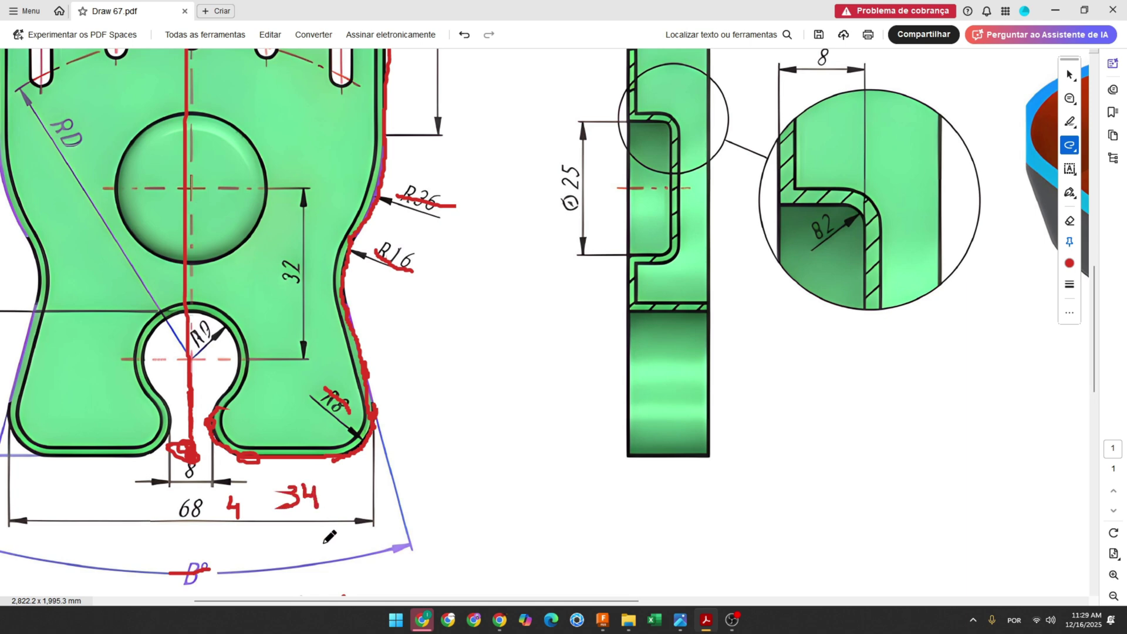
# - Trace the right half of the keyhole opening on the drawing and mark its radius
pyautogui.scroll(1, 241, 464)
pyautogui.moveTo(218, 434)
pyautogui.mouseDown()
pyautogui.moveTo(238, 378)
pyautogui.moveTo(227, 350)
pyautogui.moveTo(187, 341)
pyautogui.moveTo(217, 366)
pyautogui.mouseUp()
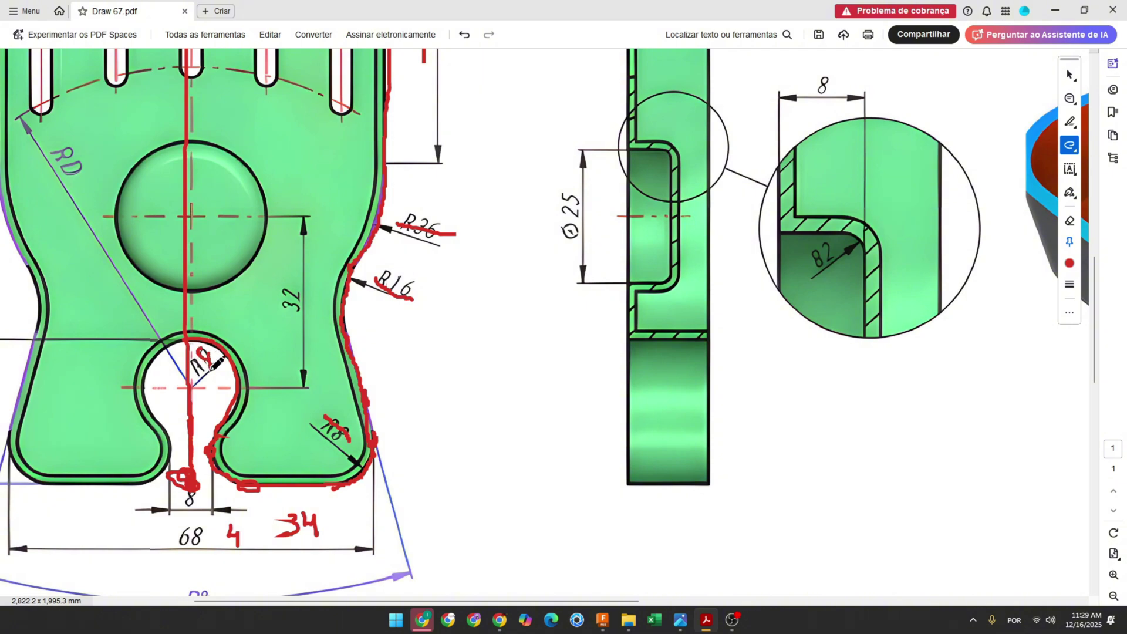
pyautogui.keyDown('ctrl'); pyautogui.scroll(-3, 227, 401); pyautogui.keyUp('ctrl')
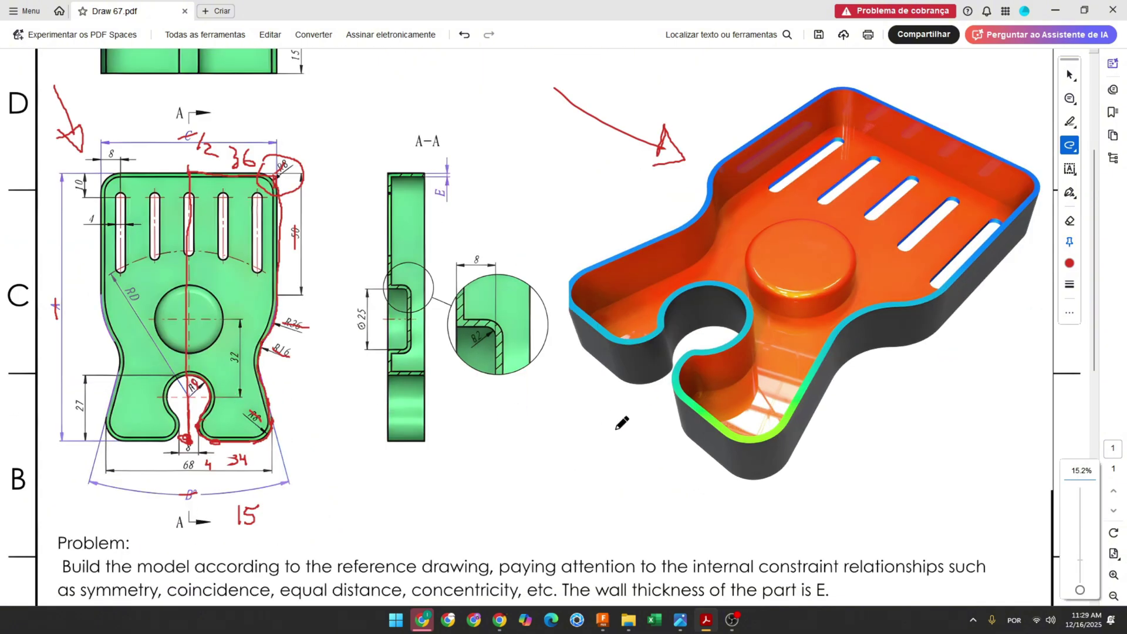
# - Switch to Fusion and draw a tangent three-point arc from the slanted line's lower end to the horizontal axis
pyautogui.click(608, 628)
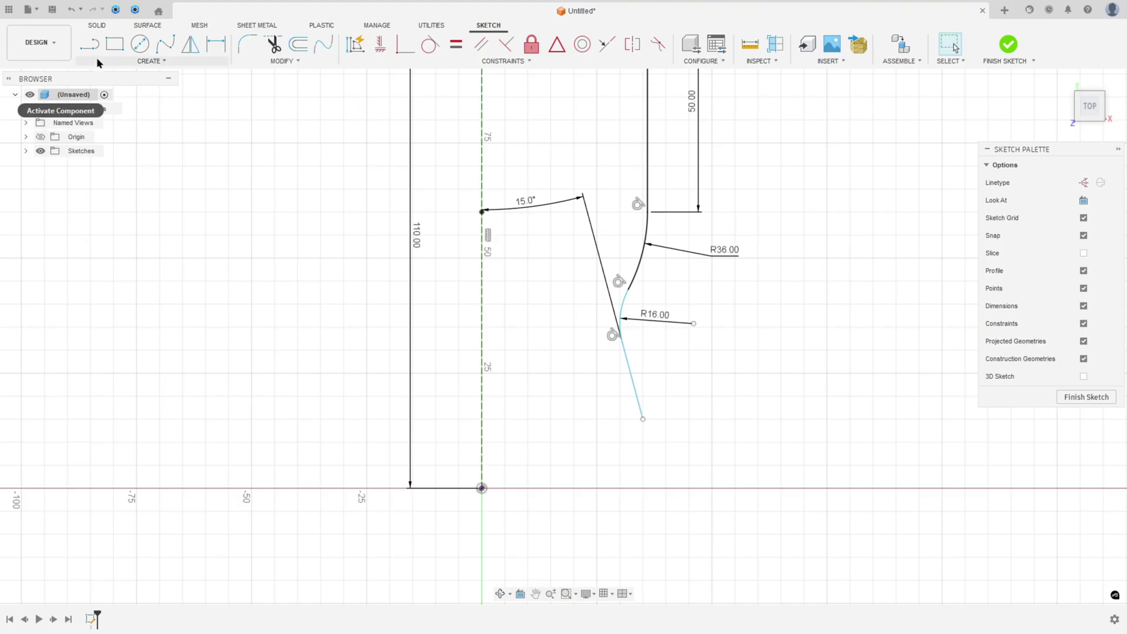
pyautogui.click(152, 61)
pyautogui.moveTo(139, 107)
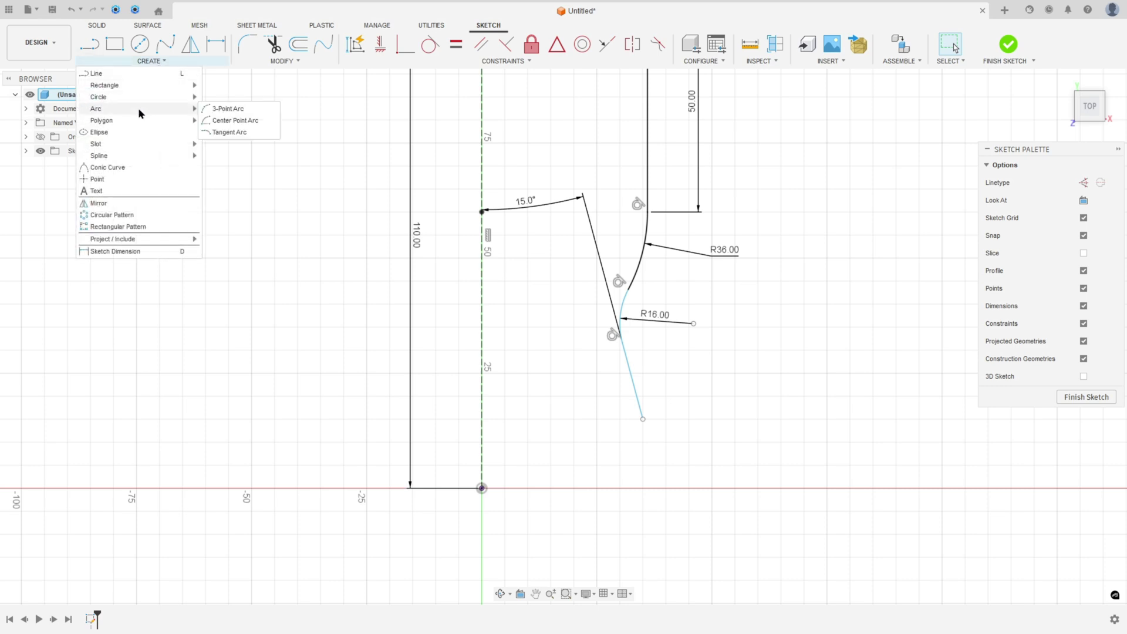
pyautogui.click(223, 108)
pyautogui.click(643, 419)
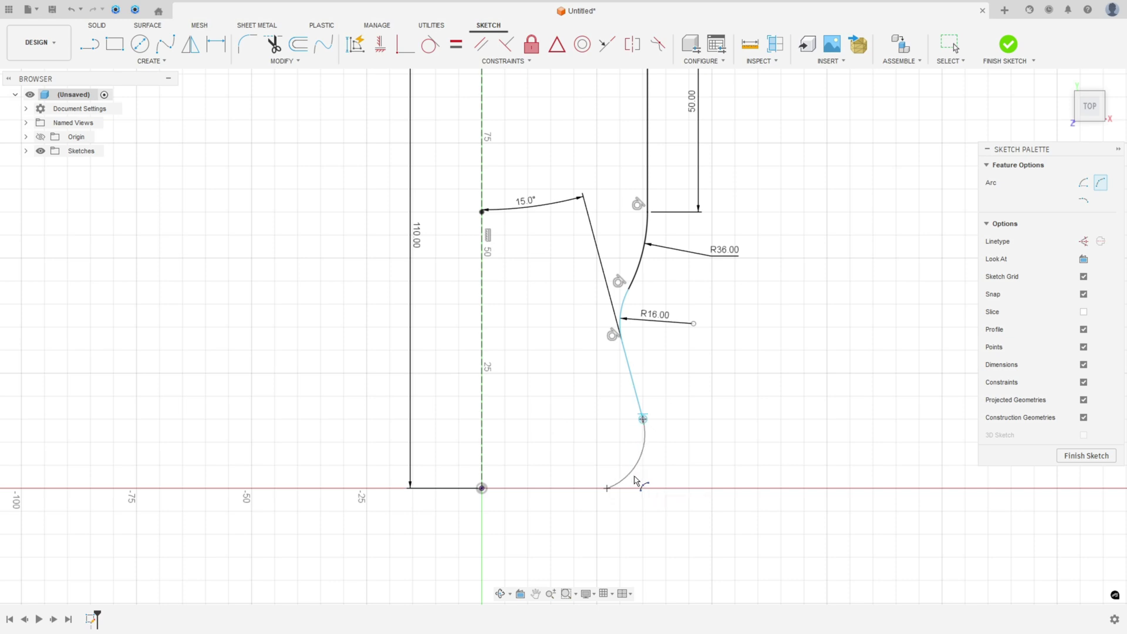
pyautogui.click(631, 482)
# - Draw the horizontal bottom line inward from the arc, continuing with two tangent arcs that end on the centreline
pyautogui.click(91, 45)
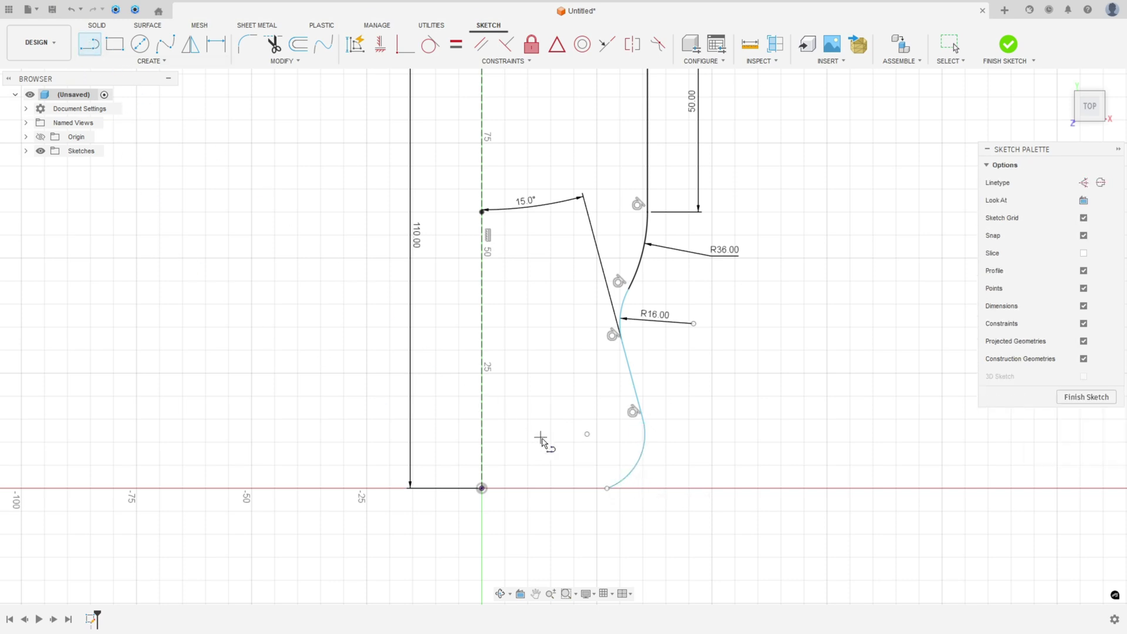
pyautogui.click(608, 488)
pyautogui.click(539, 488)
pyautogui.moveTo(539, 488)
pyautogui.mouseDown()
pyautogui.moveTo(516, 458)
pyautogui.moveTo(512, 377)
pyautogui.moveTo(482, 359)
pyautogui.mouseUp()
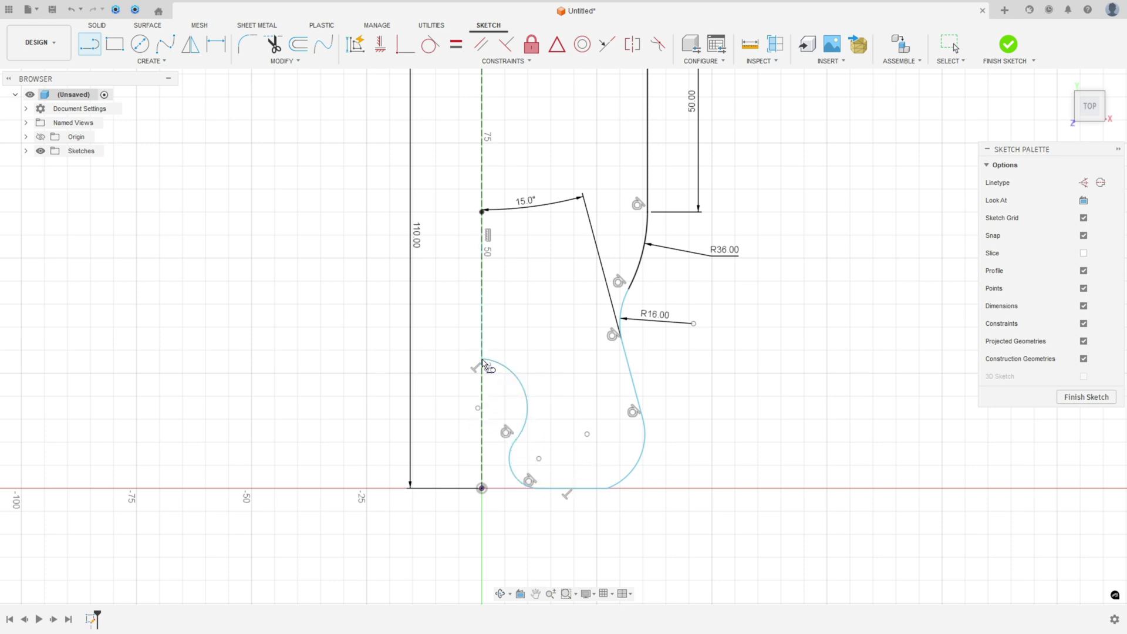
# - Dimension the outer bottom corner arc with an 8 mm radius
pyautogui.click(216, 44)
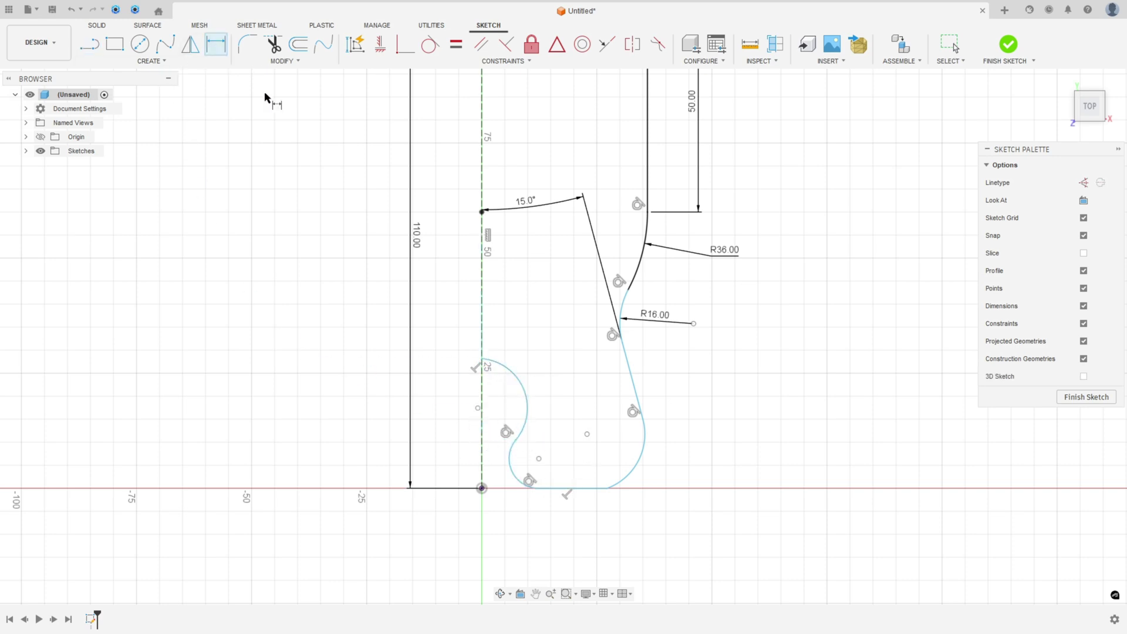
pyautogui.click(639, 467)
pyautogui.click(658, 467)
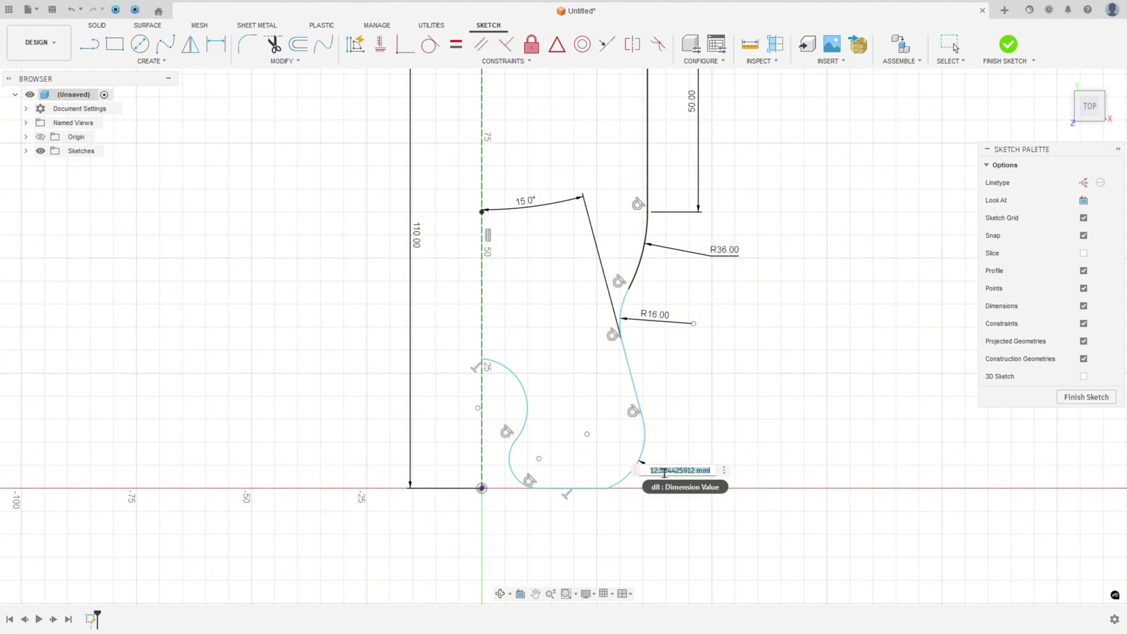
pyautogui.write('8')
pyautogui.press('Return')
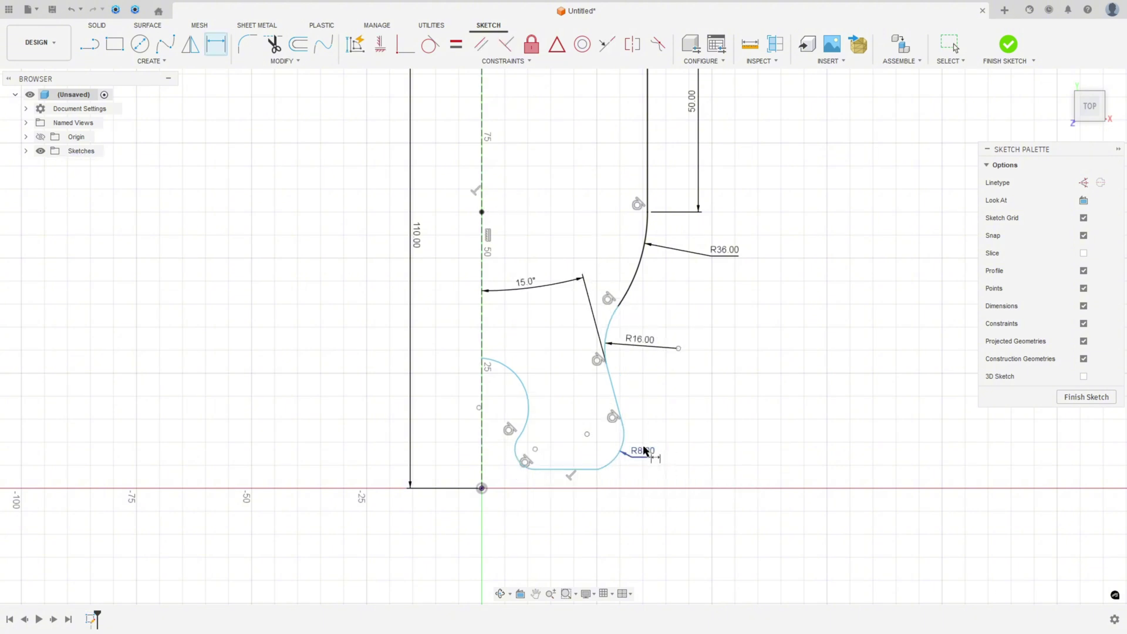
# - Constrain the inner end of the bottom line horizontally level with the sketch origin
pyautogui.click(380, 44)
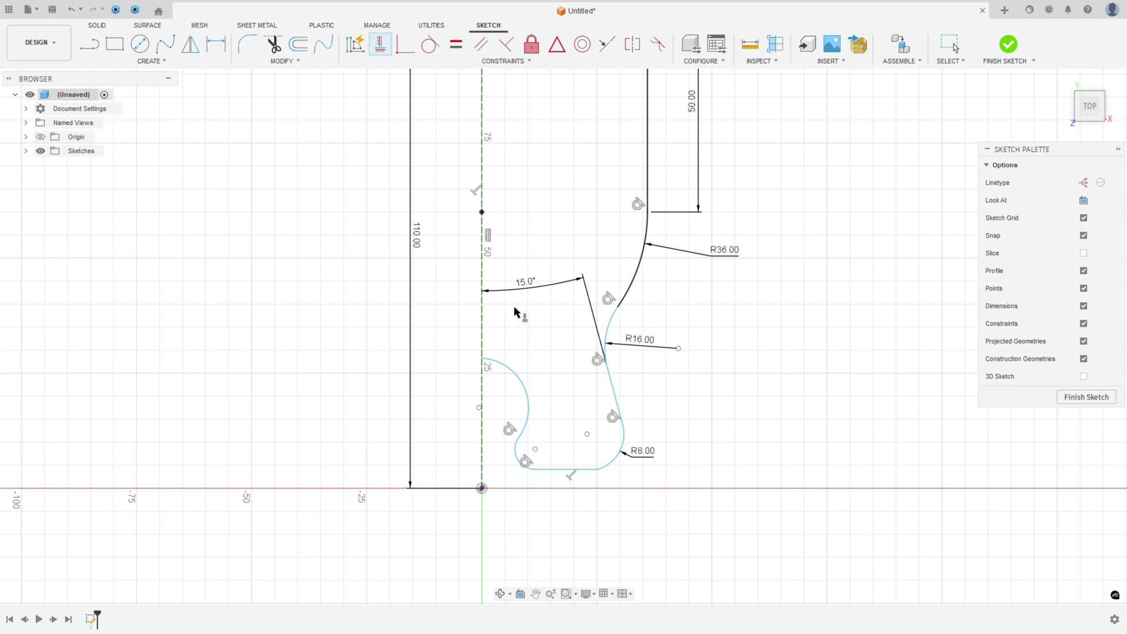
pyautogui.click(535, 470)
pyautogui.click(481, 490)
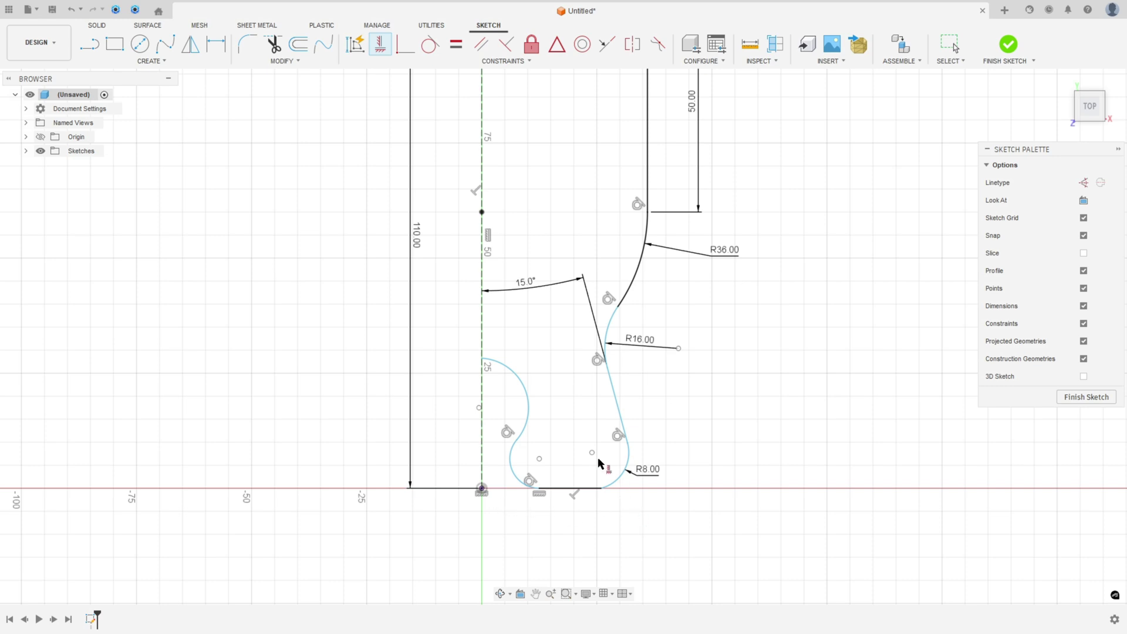
# - Dimension the distance from the vertical centreline to the outer tangent of the bottom corner arc as 34 mm
pyautogui.click(215, 46)
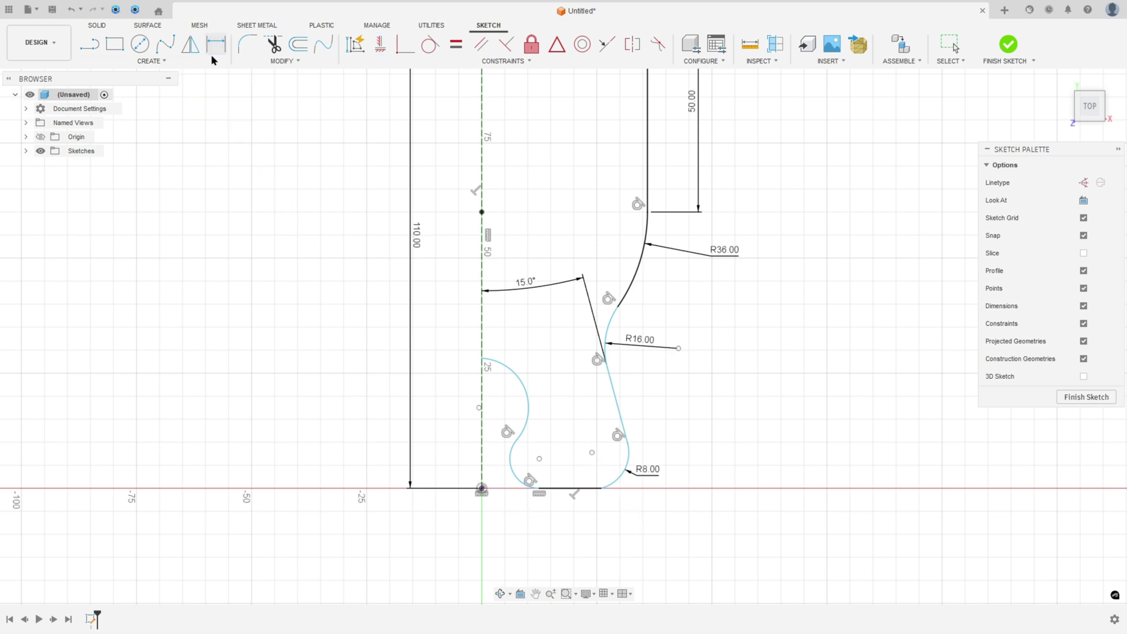
pyautogui.rightClick(350, 433)
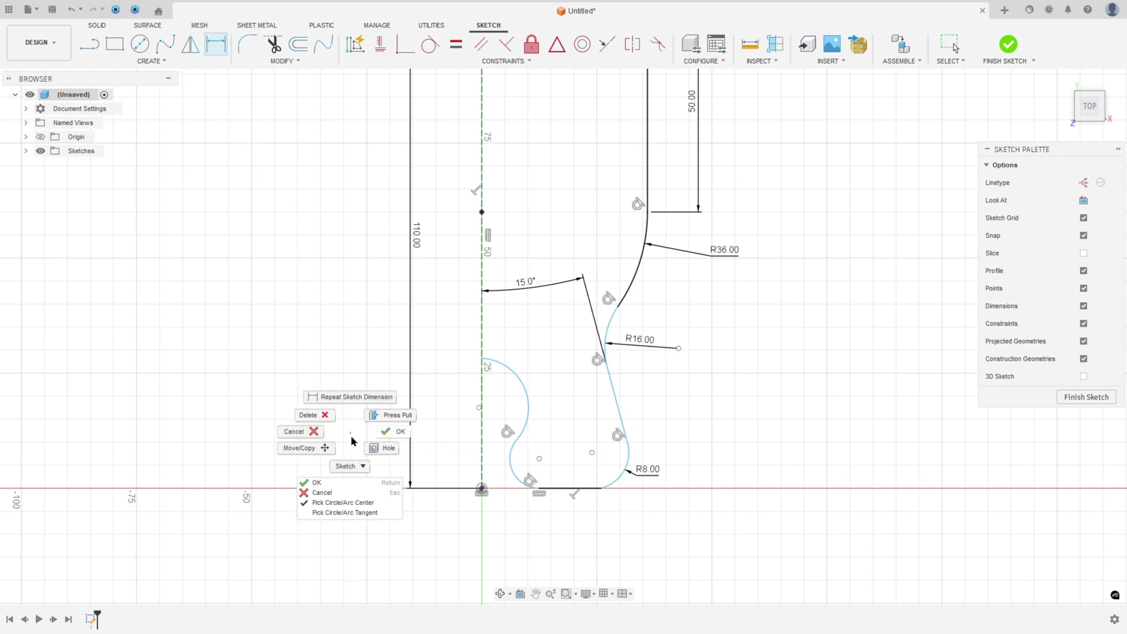
pyautogui.click(346, 513)
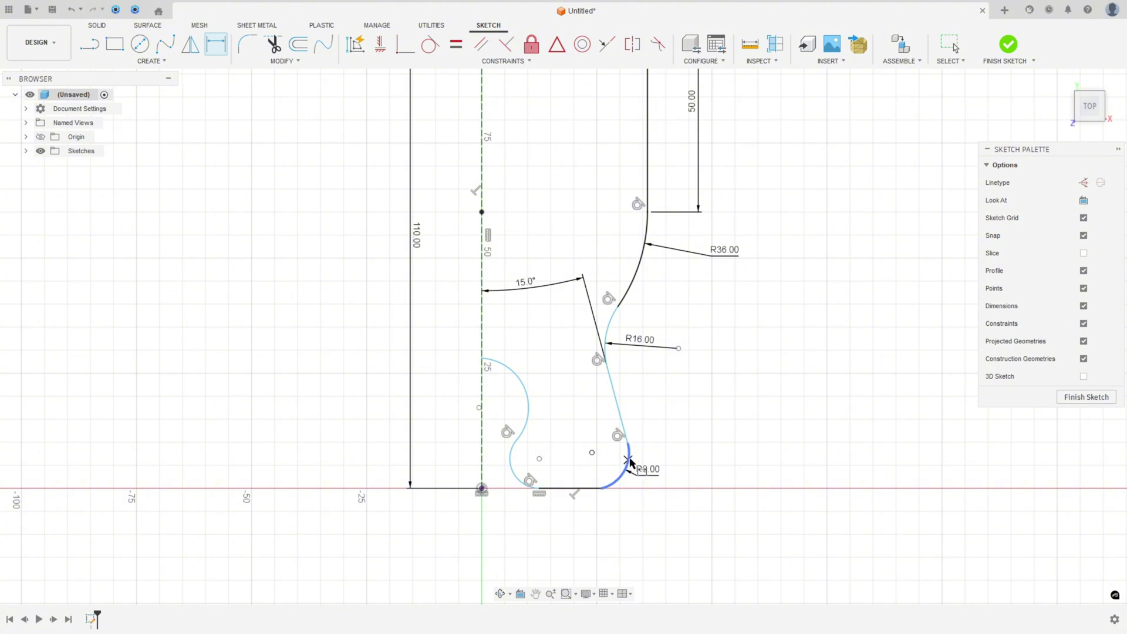
pyautogui.click(629, 456)
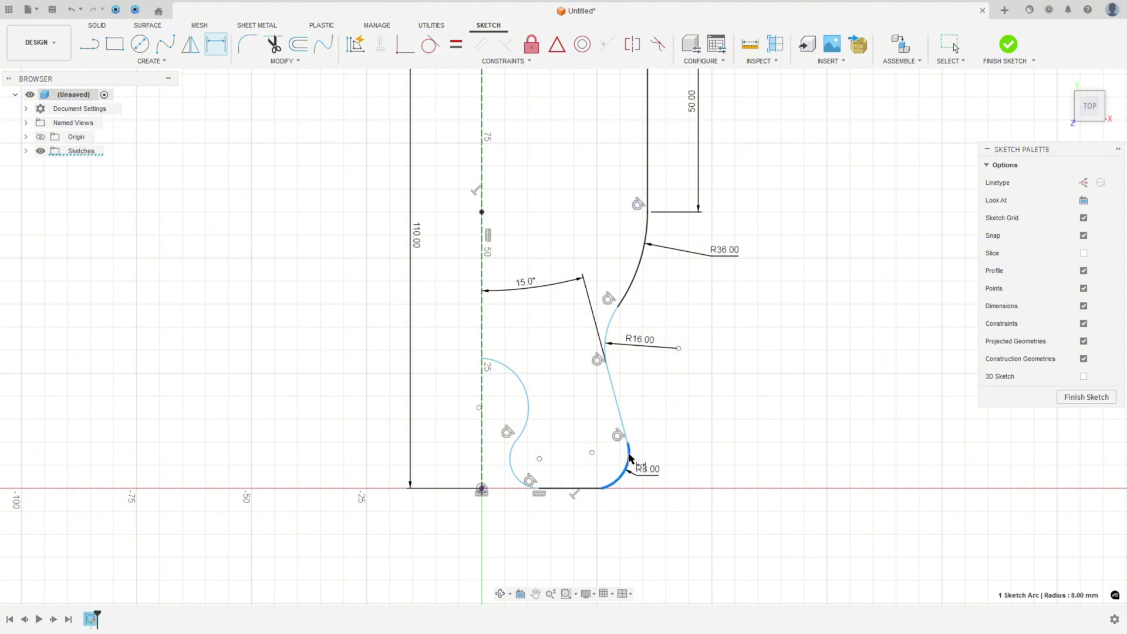
pyautogui.click(483, 457)
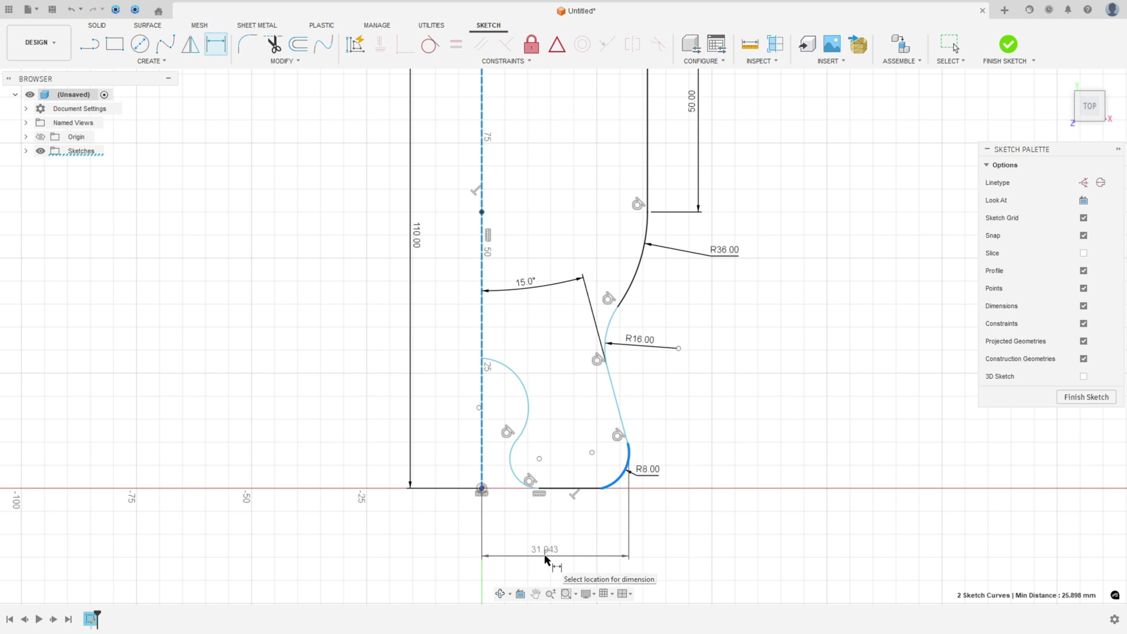
pyautogui.click(545, 558)
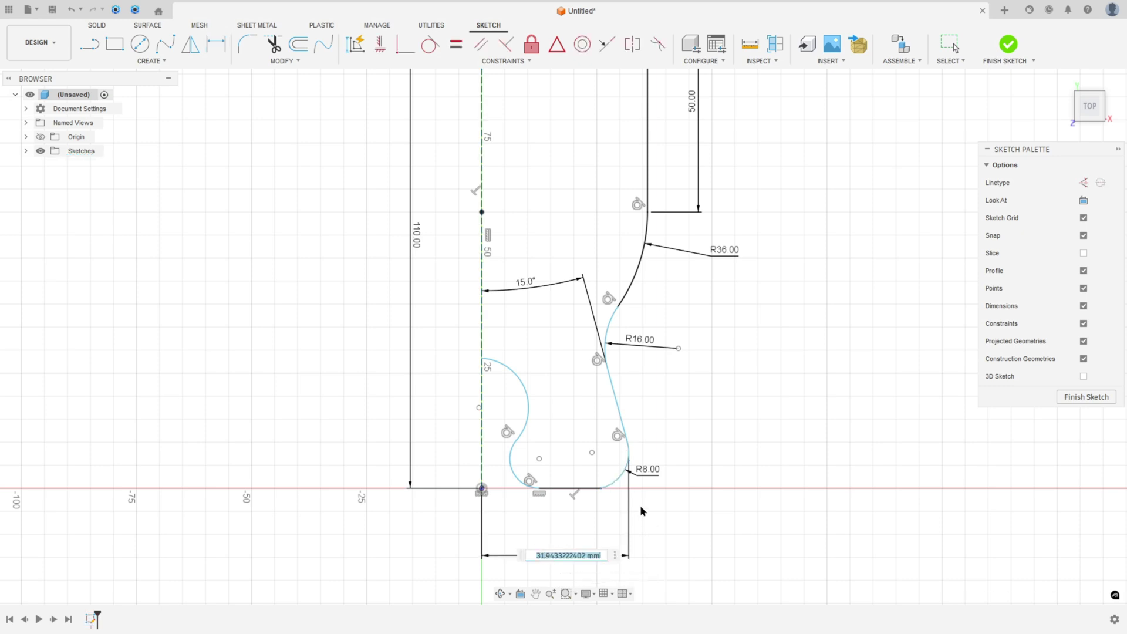
pyautogui.write('34')
pyautogui.press('Return')
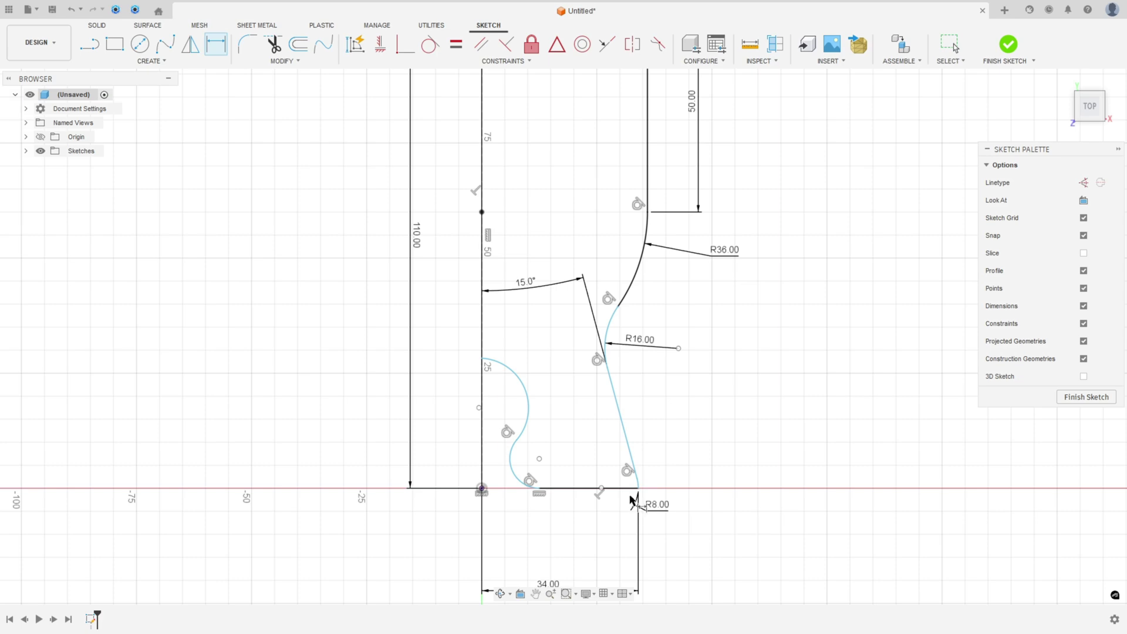
# - Apply a tangent constraint between the 8 mm bottom corner arc and the horizontal bottom line
pyautogui.scroll(3, 642, 508)
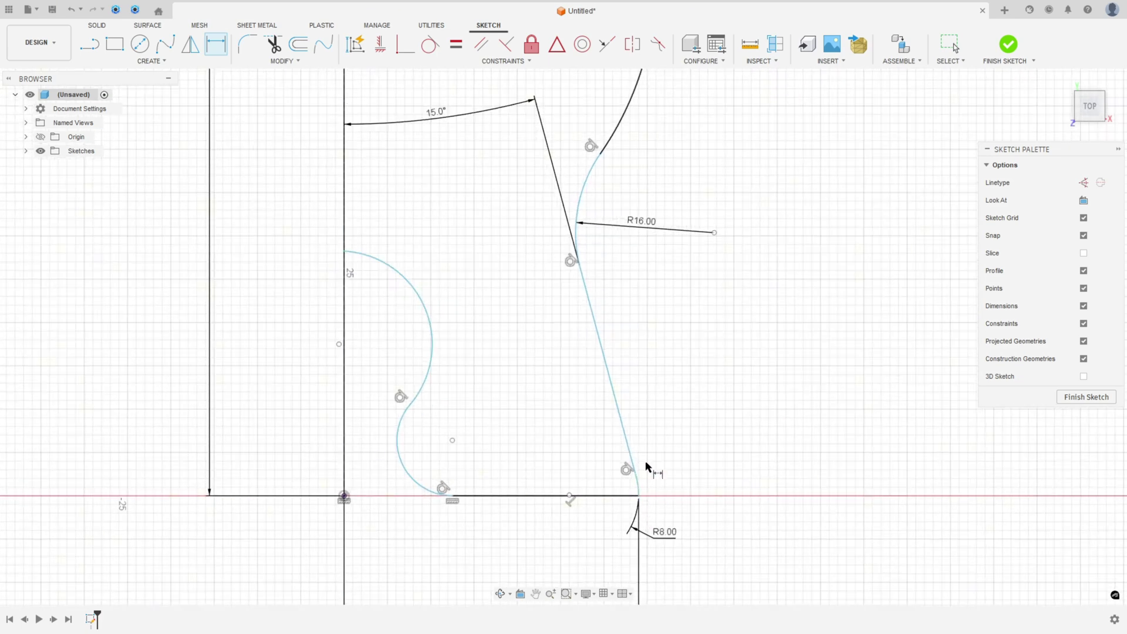
pyautogui.click(430, 44)
pyautogui.click(632, 495)
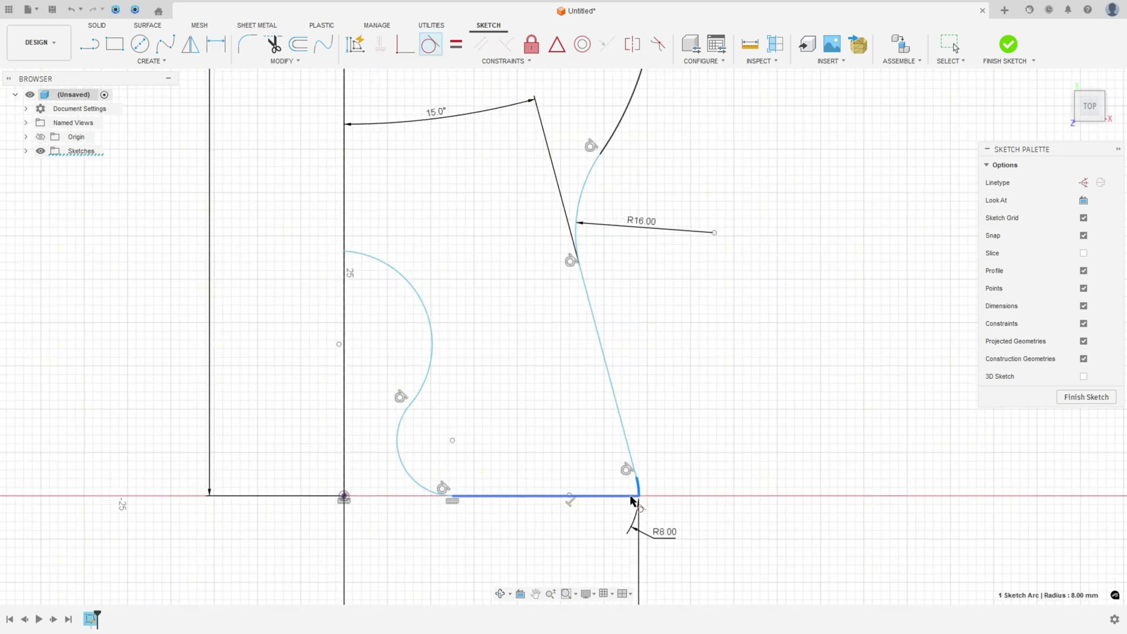
pyautogui.click(637, 506)
pyautogui.scroll(-3, 653, 522)
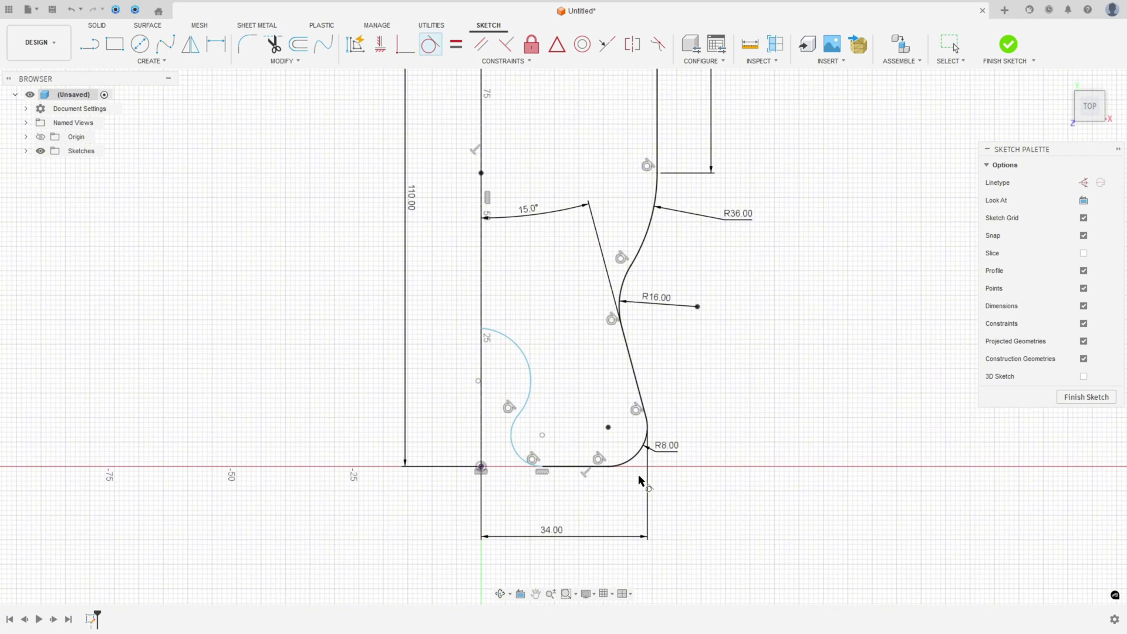
pyautogui.press('Escape')
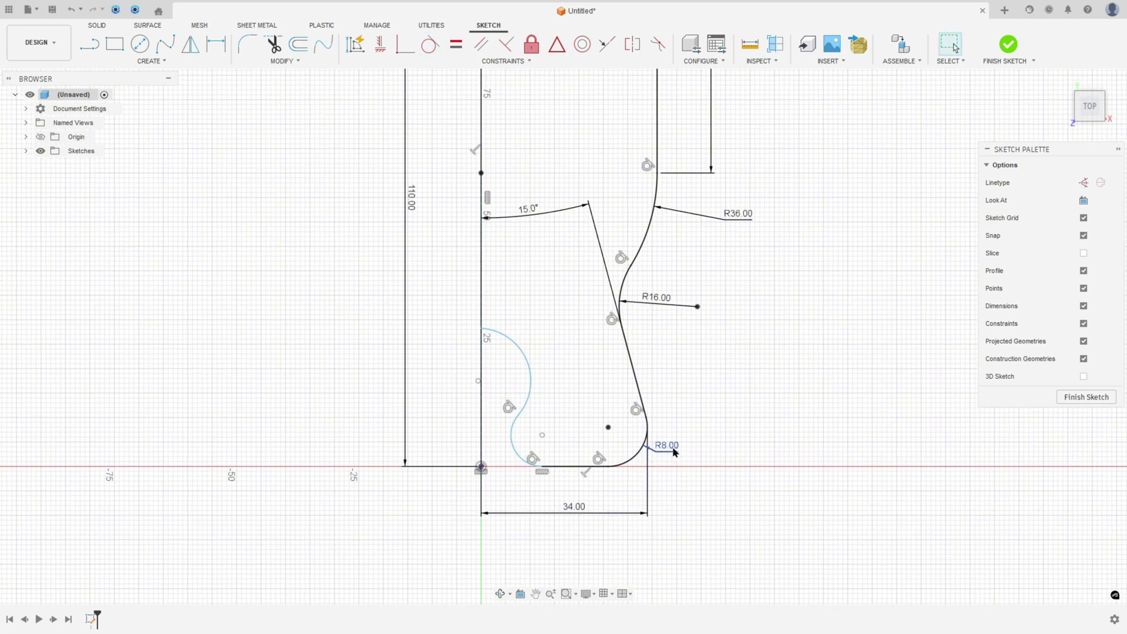
# - Dimension the distance from the vertical centreline to the tangent of the keyhole's lower arc as 4 mm
pyautogui.click(674, 450)
pyautogui.click(216, 40)
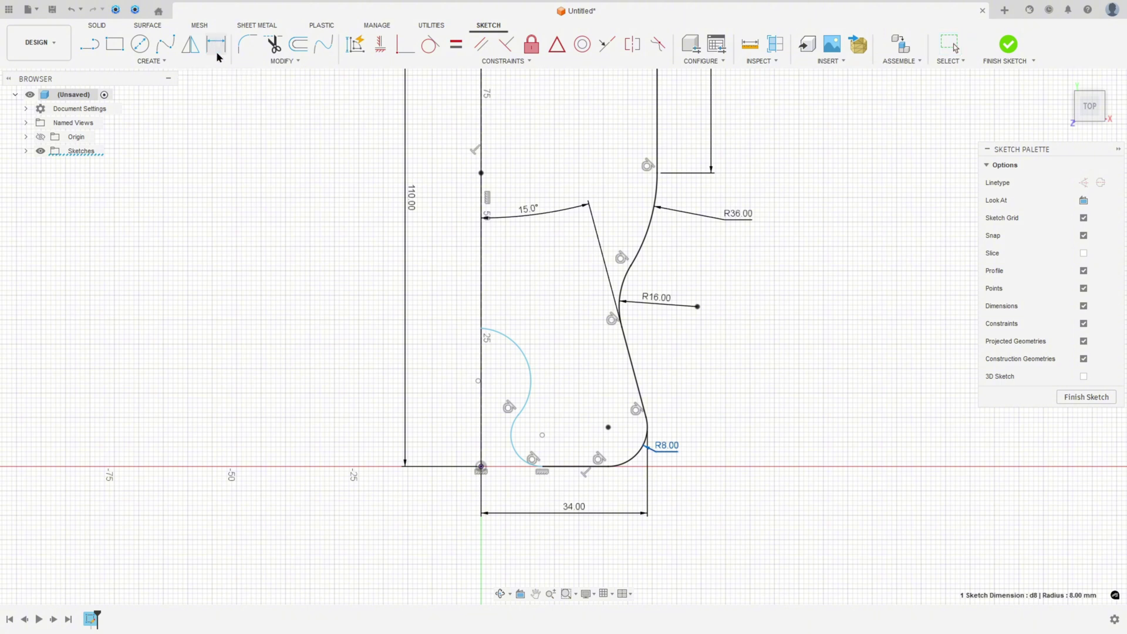
pyautogui.rightClick(273, 330)
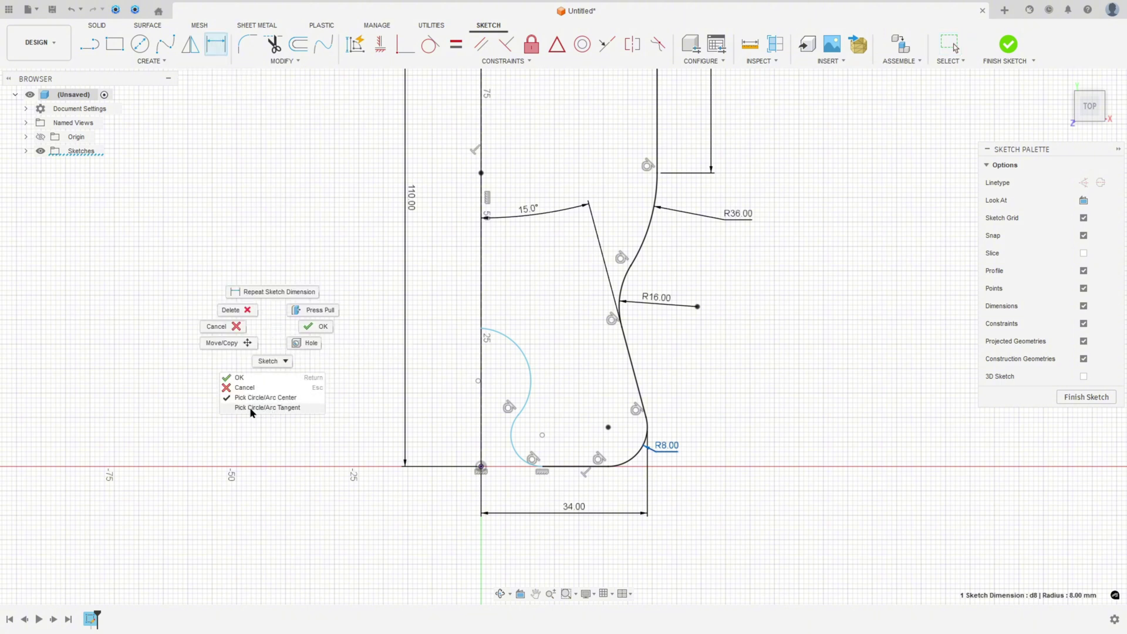
pyautogui.click(272, 409)
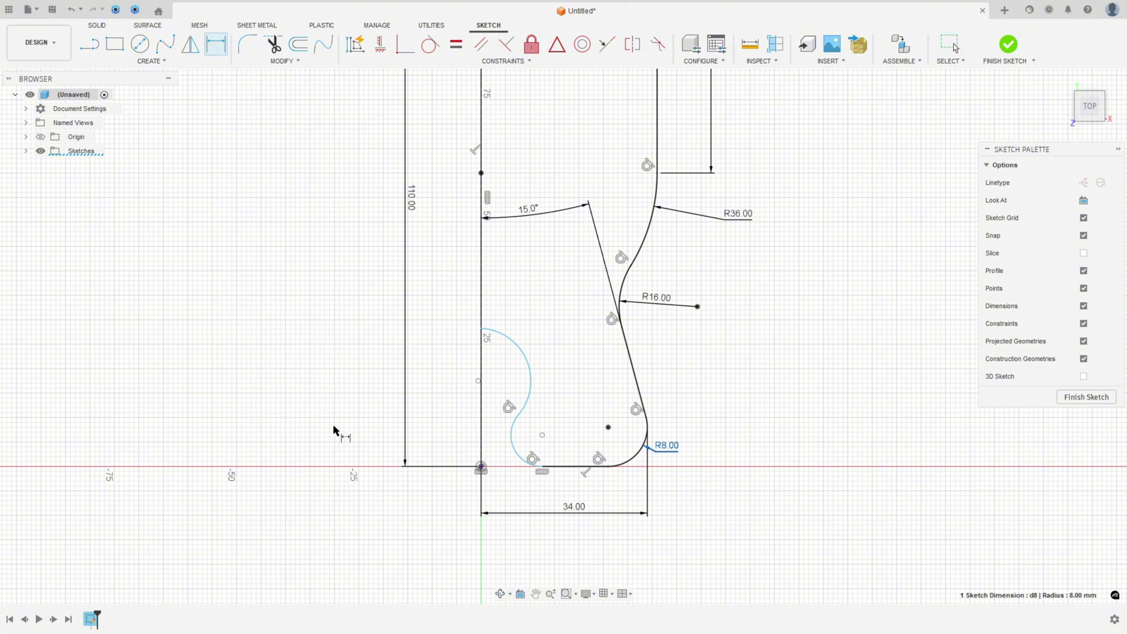
pyautogui.click(511, 440)
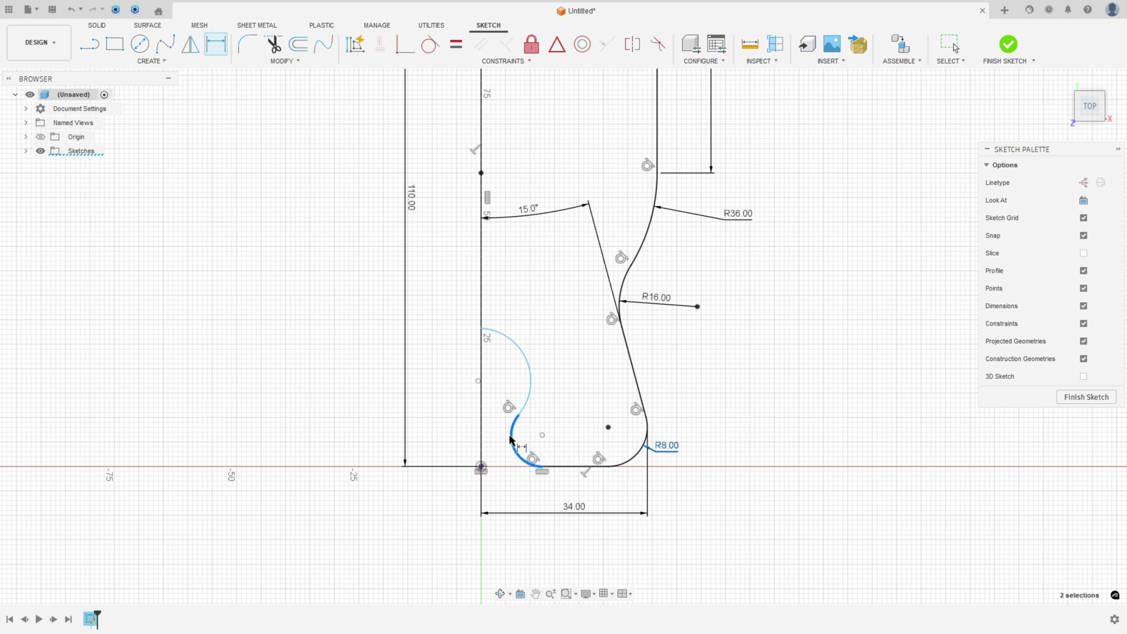
pyautogui.click(483, 445)
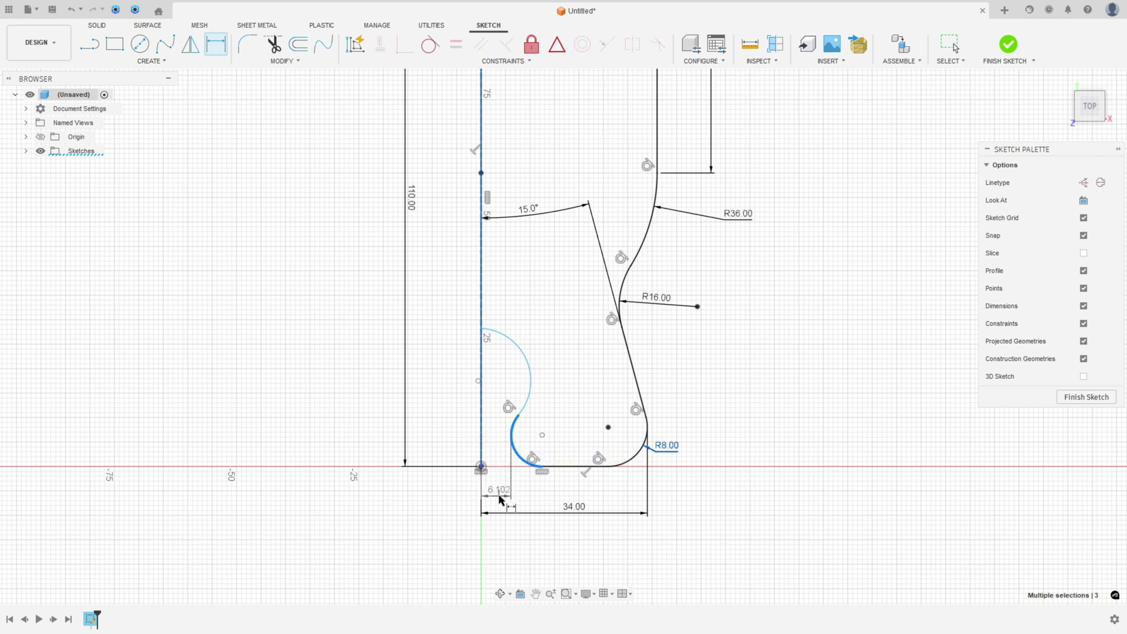
pyautogui.click(501, 496)
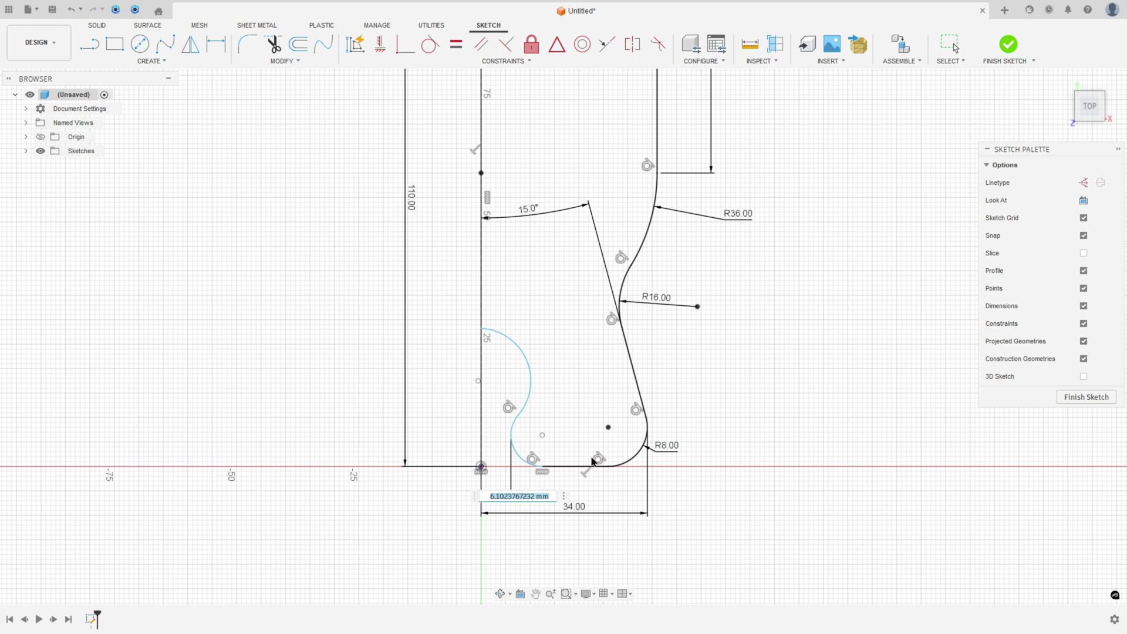
pyautogui.write('4')
pyautogui.press('Return')
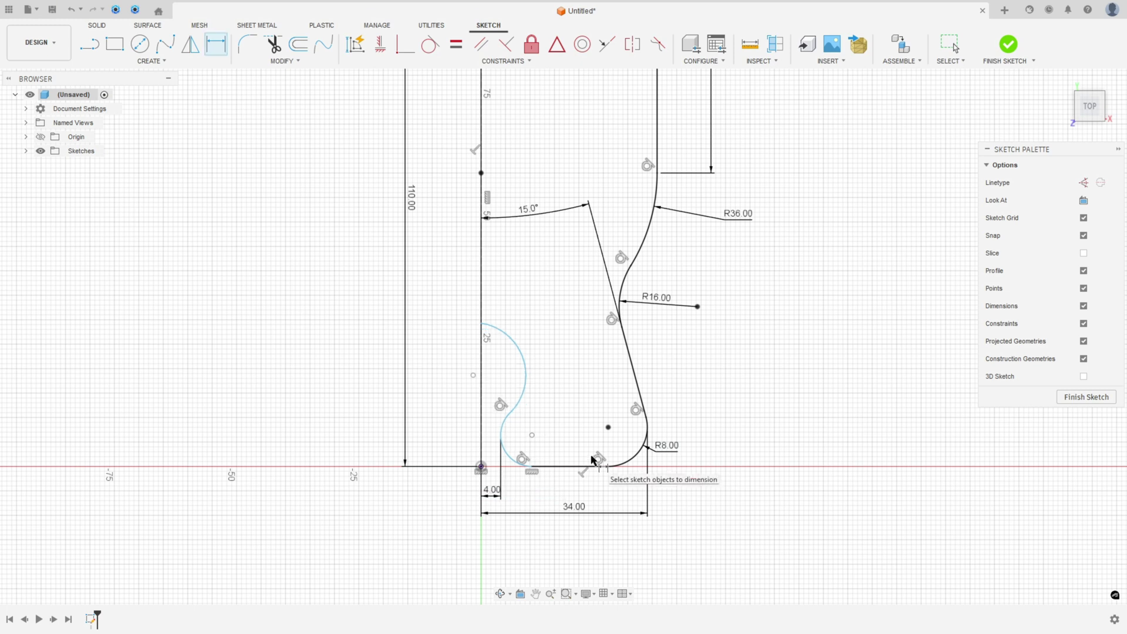
# - Dimension the keyhole's upper arc with a 9 mm radius
pyautogui.click(512, 340)
pyautogui.click(526, 290)
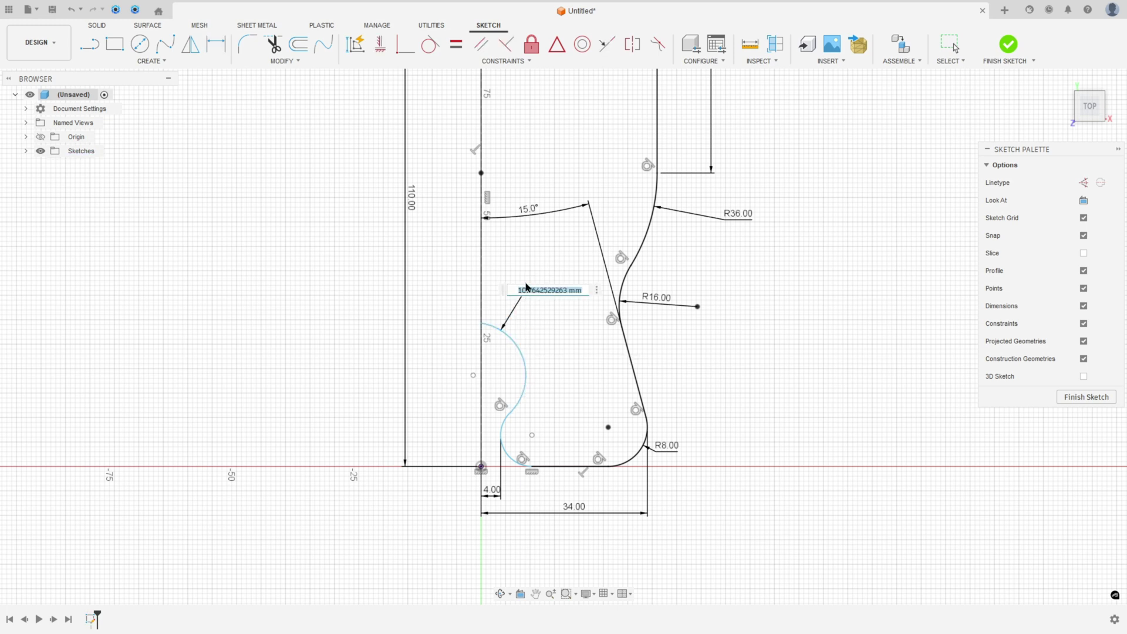
pyautogui.write('9')
pyautogui.press('Return')
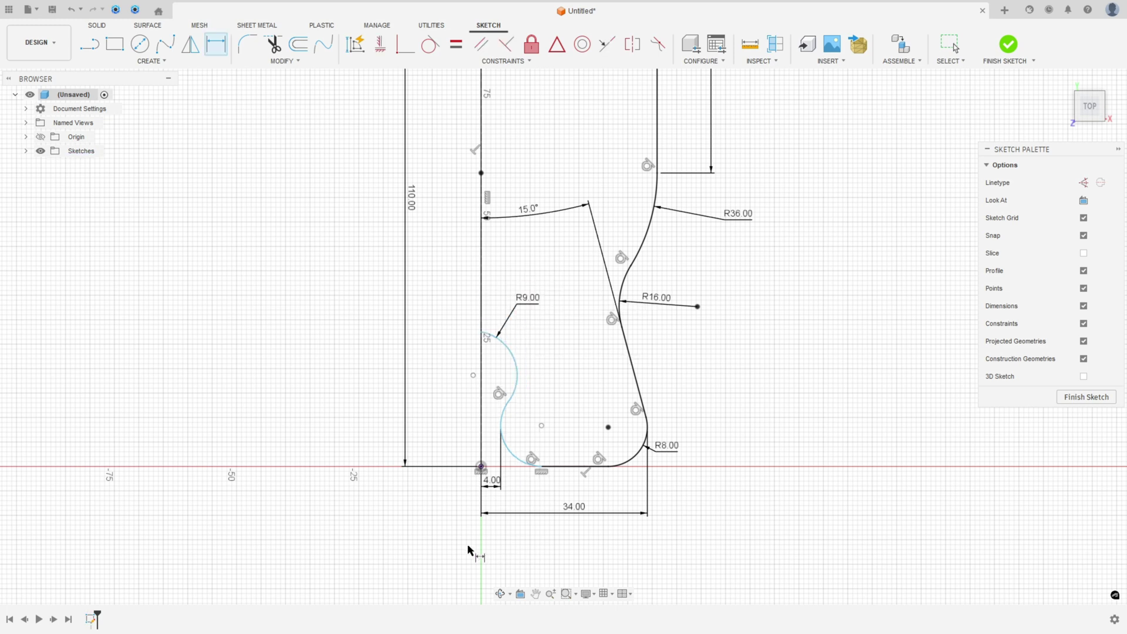
# - Check the keyhole height in the Draw 67 PDF, and in Fusion dimension the keyhole arc's top endpoint 27 mm above the origin
pyautogui.hotkey('alt', 'Tab')
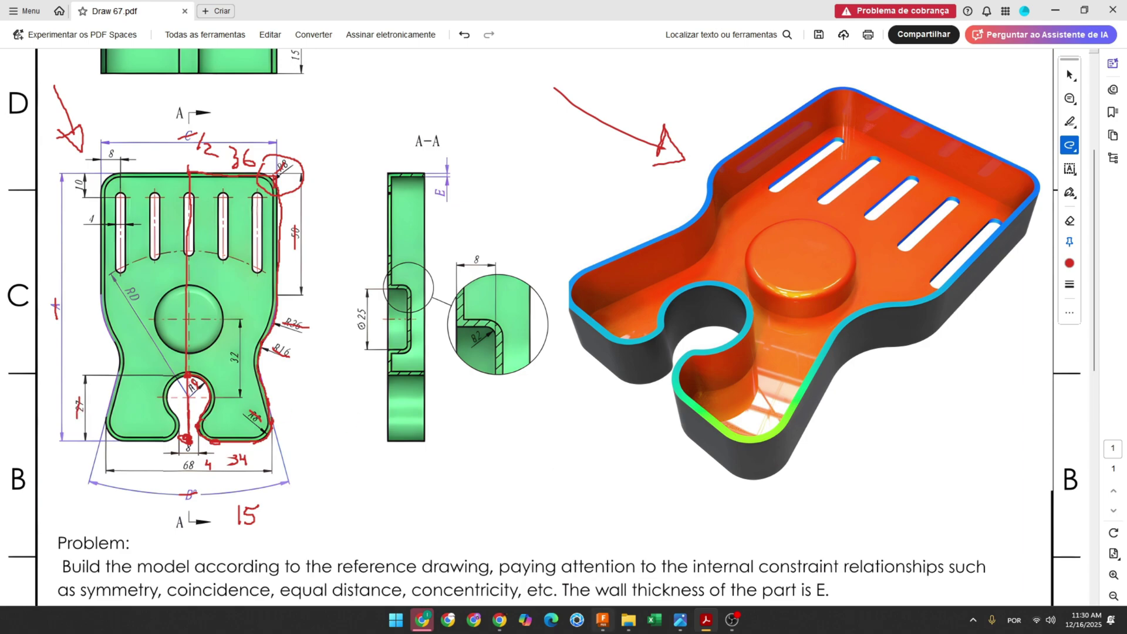
pyautogui.hotkey('alt', 'Tab')
pyautogui.click(482, 332)
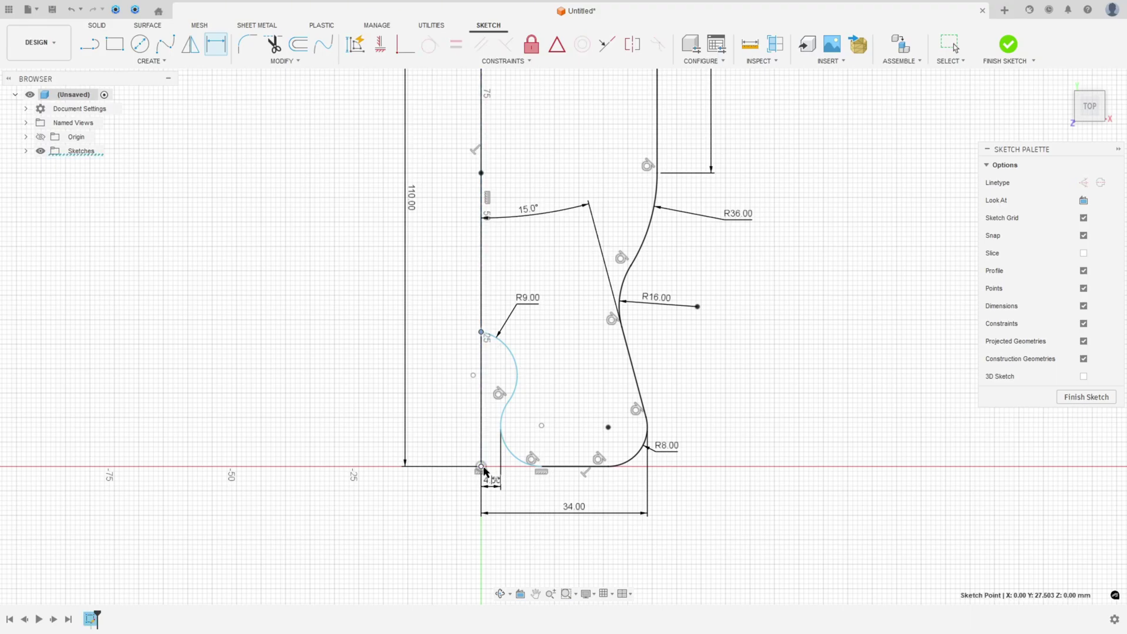
pyautogui.click(482, 467)
pyautogui.click(347, 420)
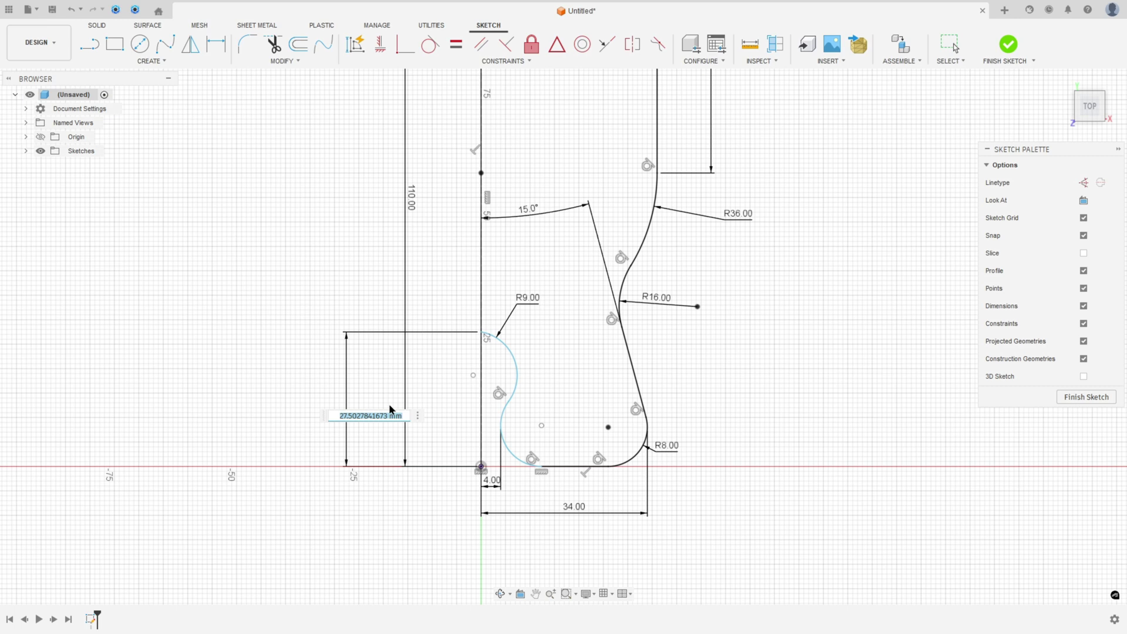
pyautogui.press('Return')
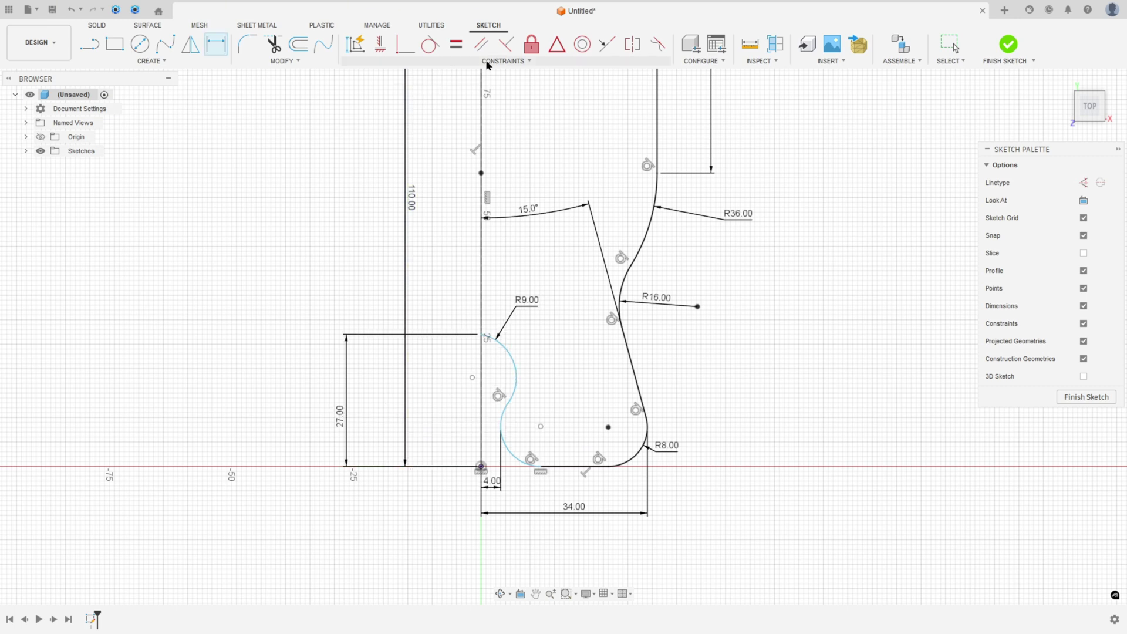
# - Make the centre point of the 9 mm keyhole arc coincident with the vertical centreline
pyautogui.click(406, 49)
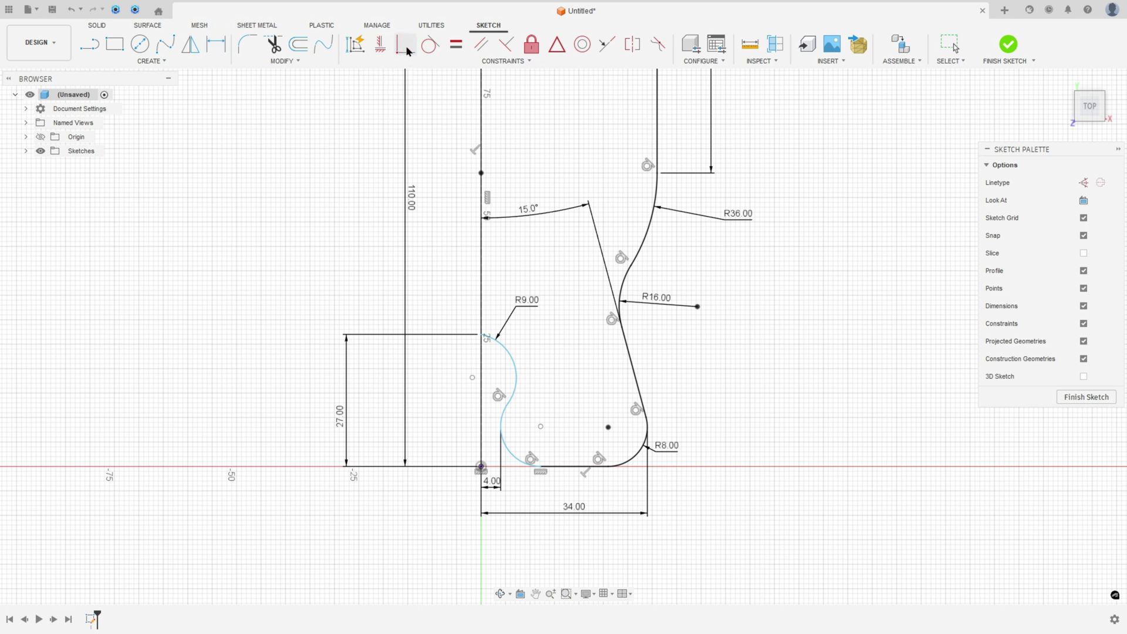
pyautogui.click(473, 378)
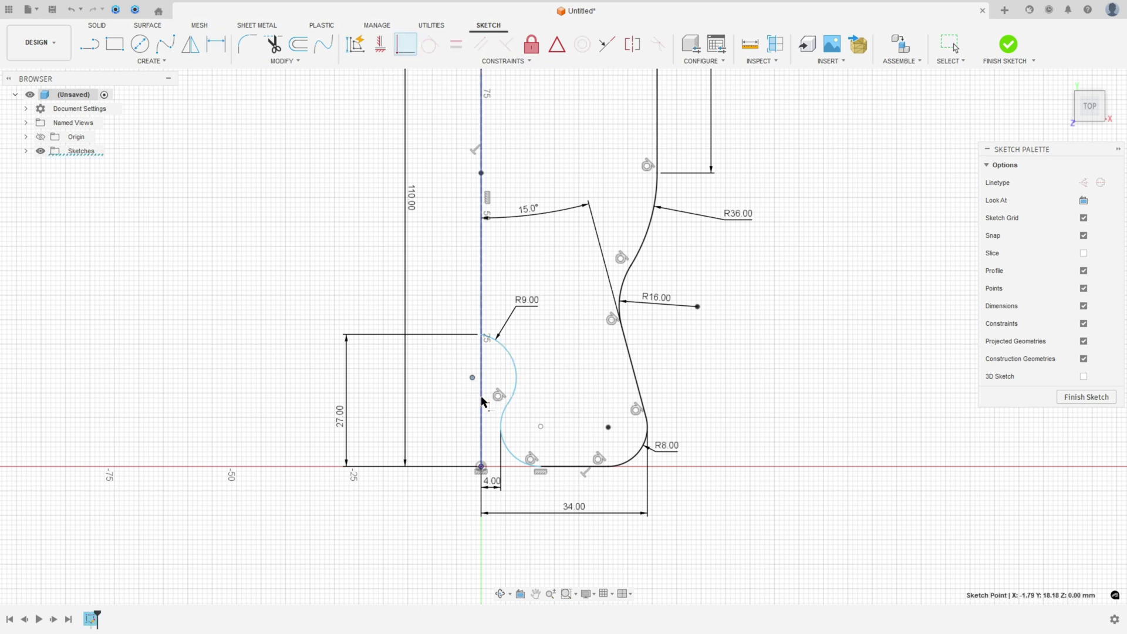
pyautogui.click(481, 399)
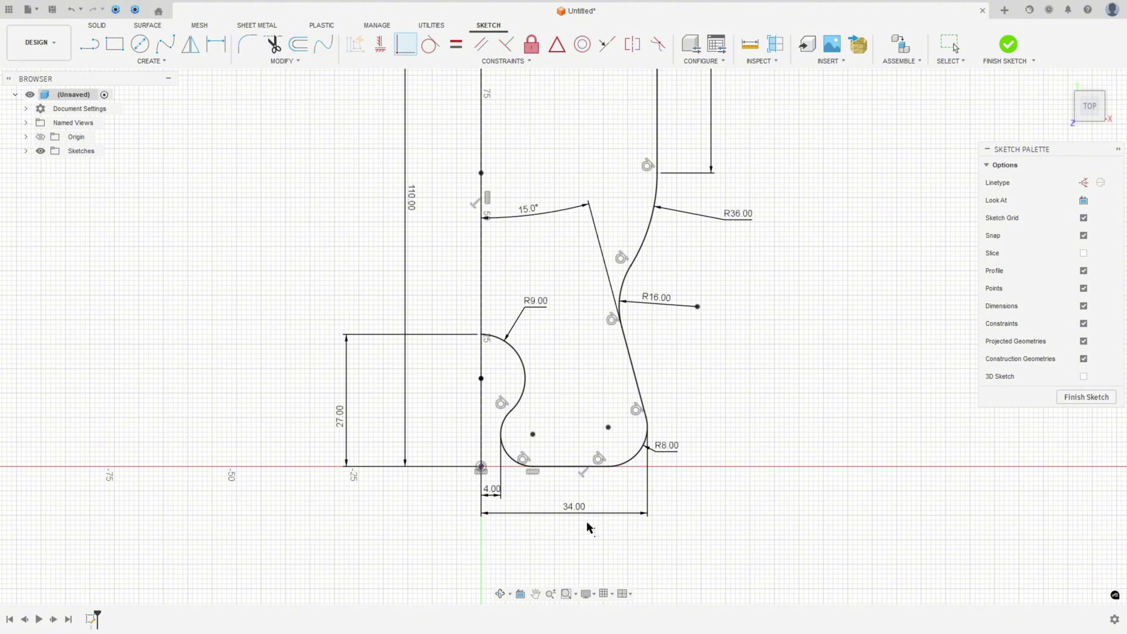
# - Mirror the whole half-profile, excluding the centreline itself, across the vertical centreline to close the full outline
pyautogui.scroll(-1, 617, 526)
pyautogui.moveTo(712, 378); pyautogui.dragTo(682, 473, button='middle')
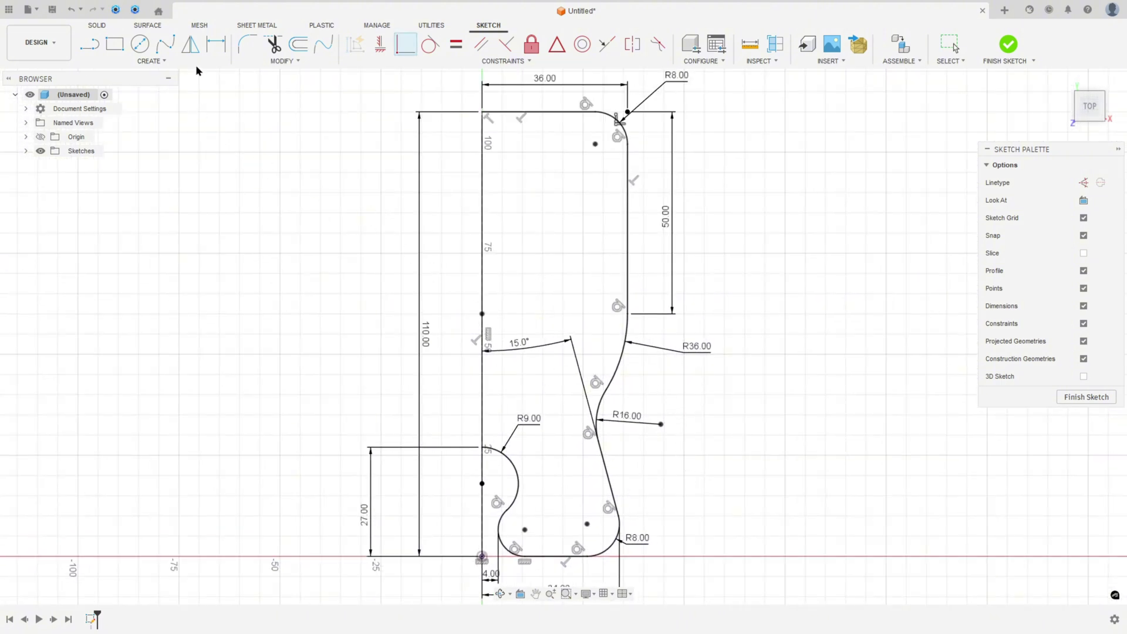
pyautogui.click(190, 44)
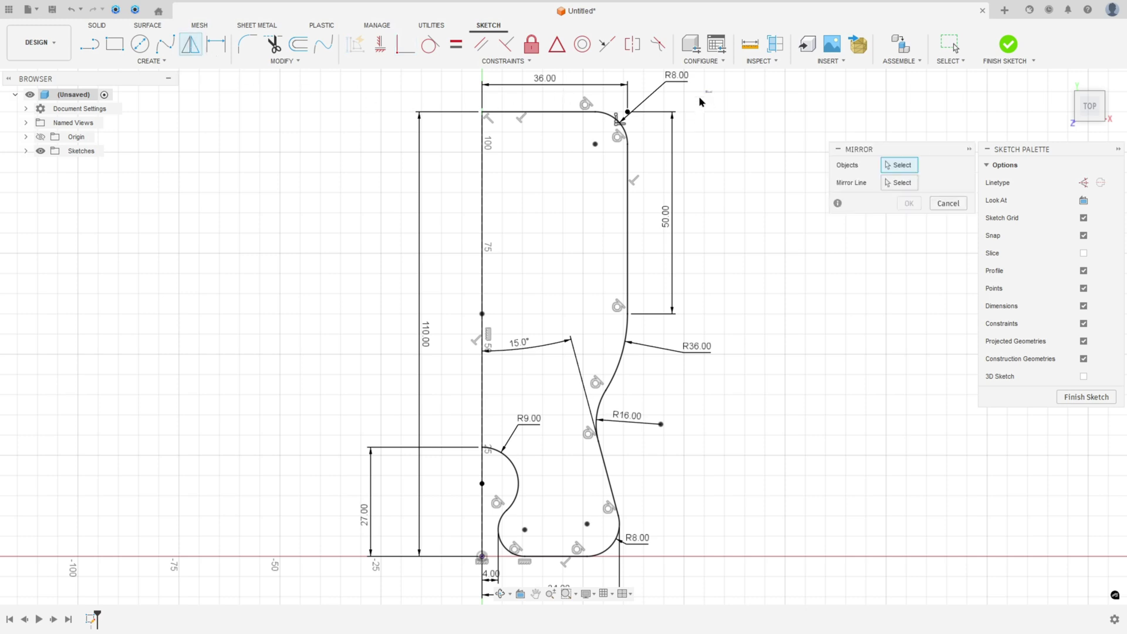
pyautogui.moveTo(700, 101)
pyautogui.mouseDown()
pyautogui.moveTo(440, 548)
pyautogui.moveTo(445, 595)
pyautogui.mouseUp()
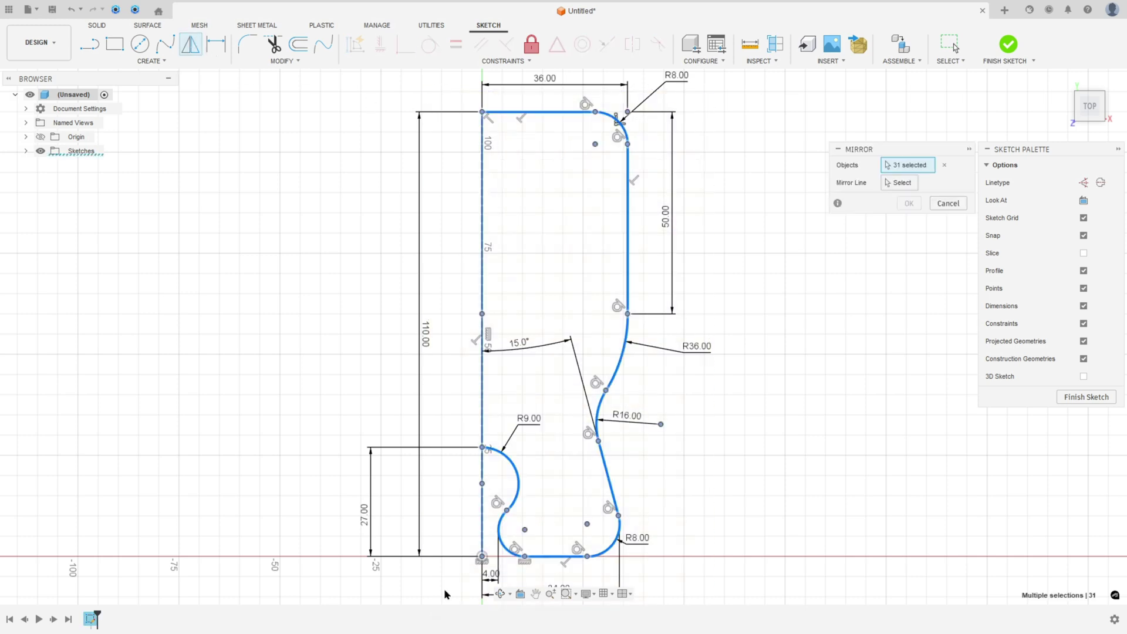
pyautogui.click(482, 275)
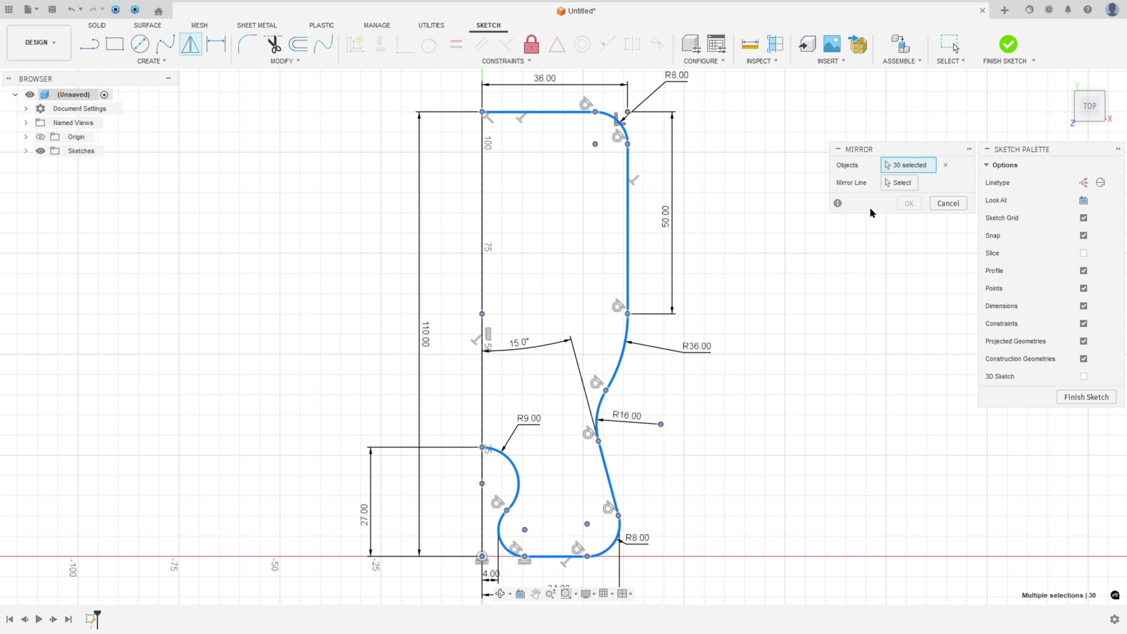
pyautogui.click(894, 183)
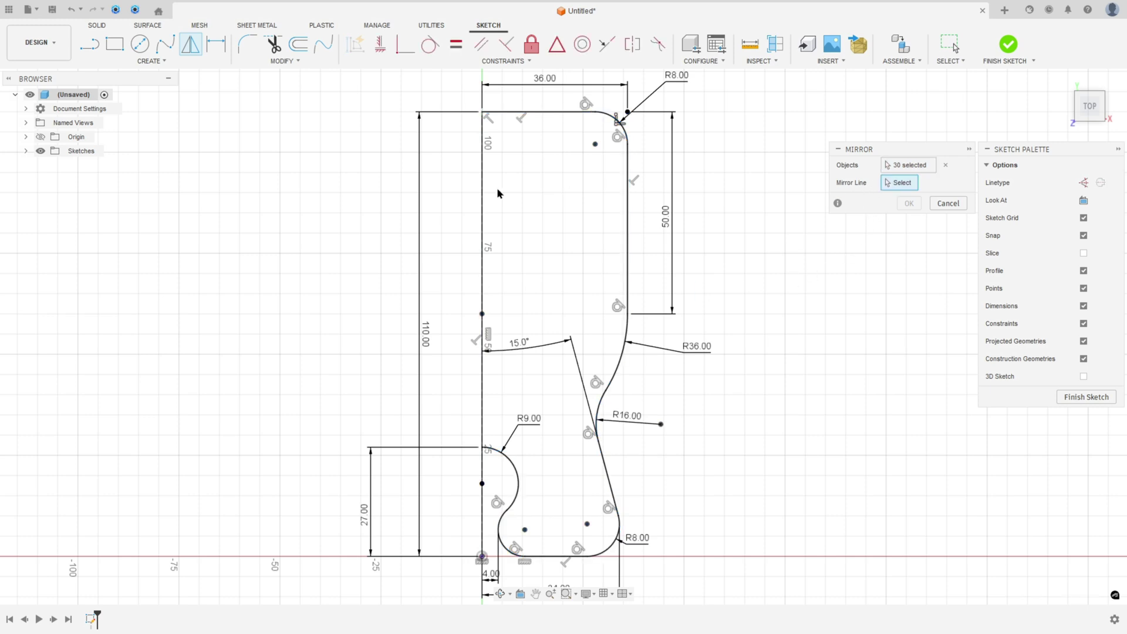
pyautogui.click(482, 224)
pyautogui.click(909, 204)
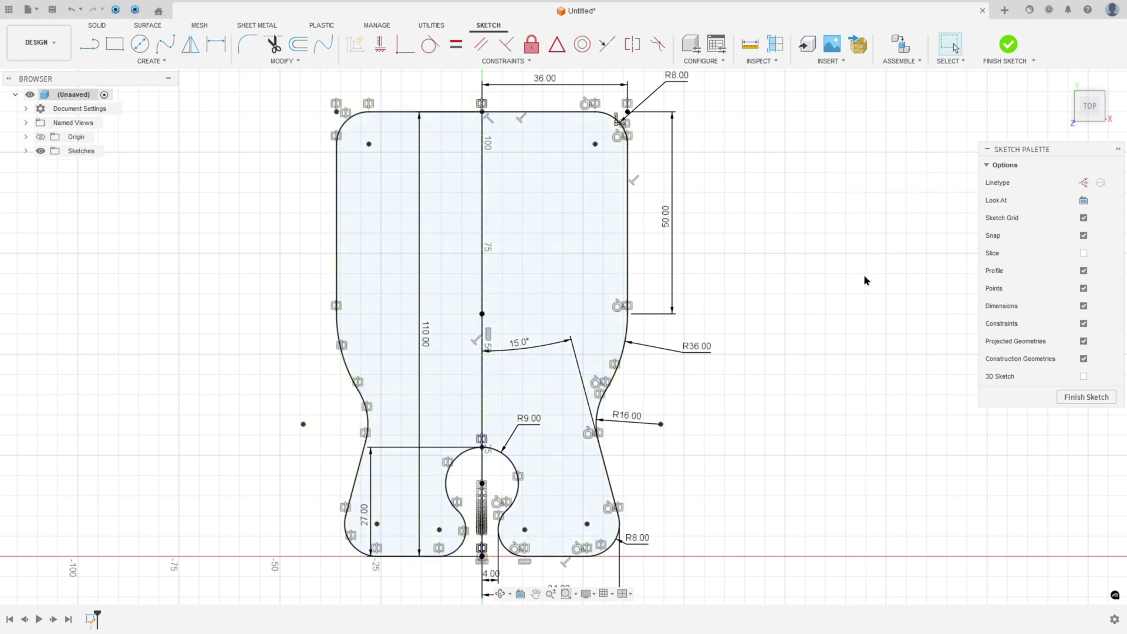
# - Move the 110 mm and 27 mm height dimensions outside the outline, clear of the profile
pyautogui.click(545, 229)
pyautogui.click(894, 269)
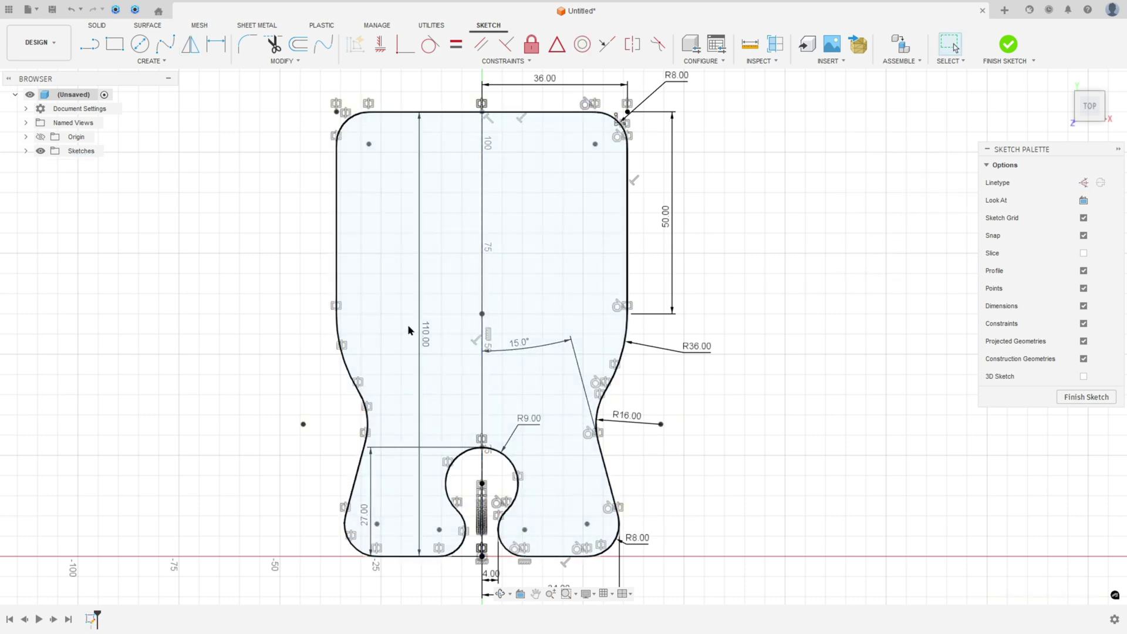
pyautogui.moveTo(424, 337); pyautogui.dragTo(260, 339)
pyautogui.moveTo(365, 514); pyautogui.dragTo(286, 505)
pyautogui.moveTo(260, 338); pyautogui.dragTo(216, 340)
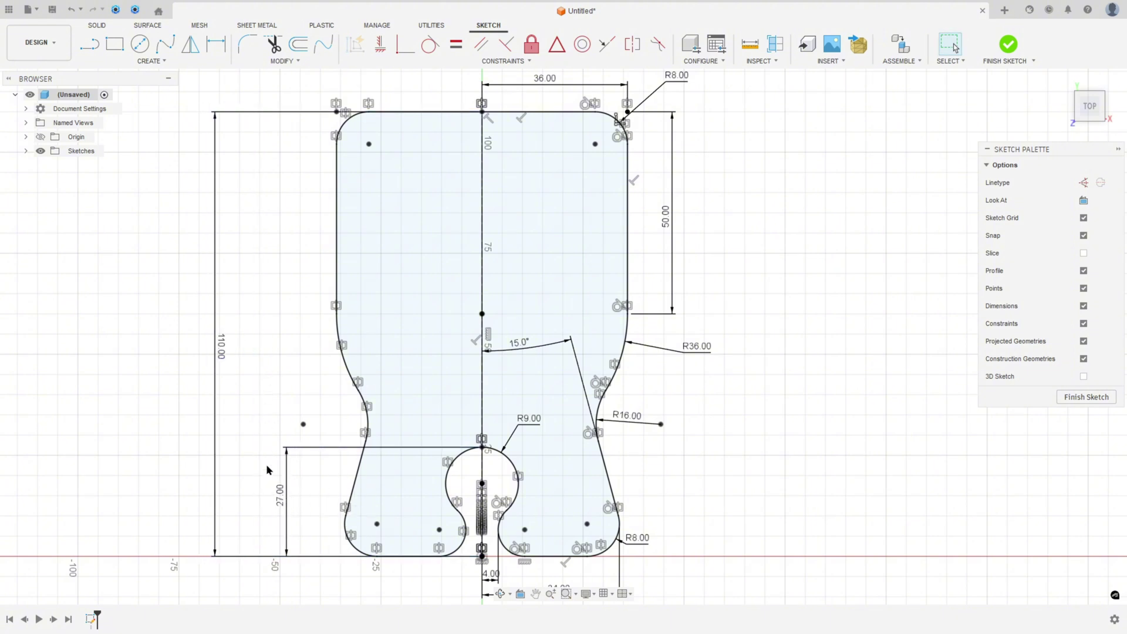
pyautogui.click(271, 491)
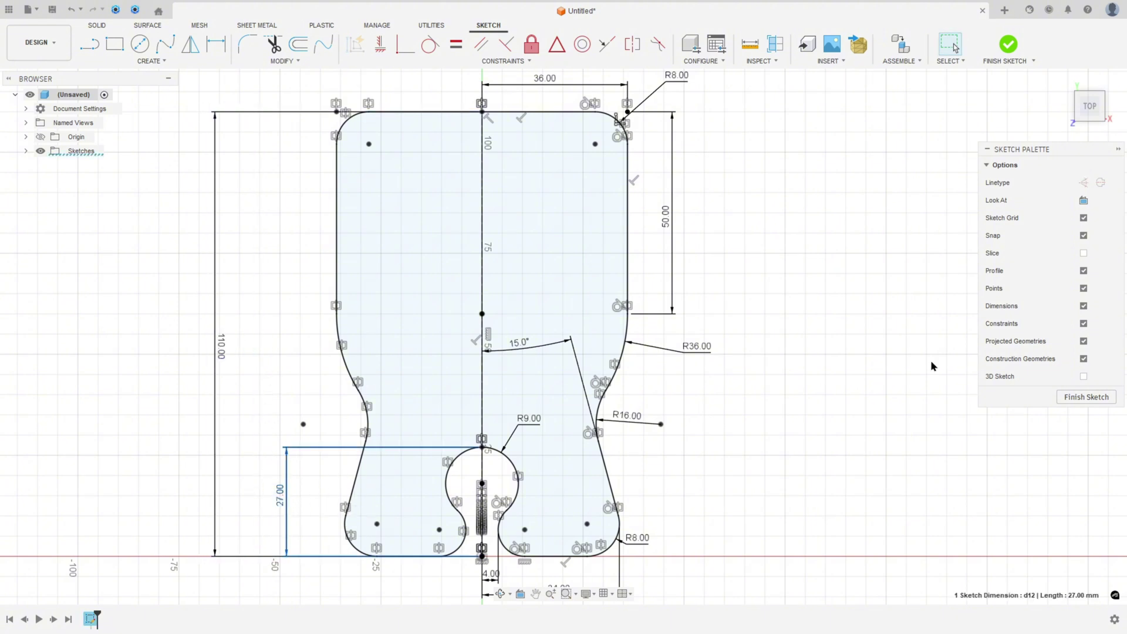
# - Hide the sketch constraints and reposition the 15° angle and 4 mm dimensions below the part
pyautogui.click(1084, 324)
pyautogui.moveTo(532, 353); pyautogui.dragTo(550, 536)
pyautogui.scroll(-3, 552, 516)
pyautogui.moveTo(541, 452); pyautogui.dragTo(532, 474)
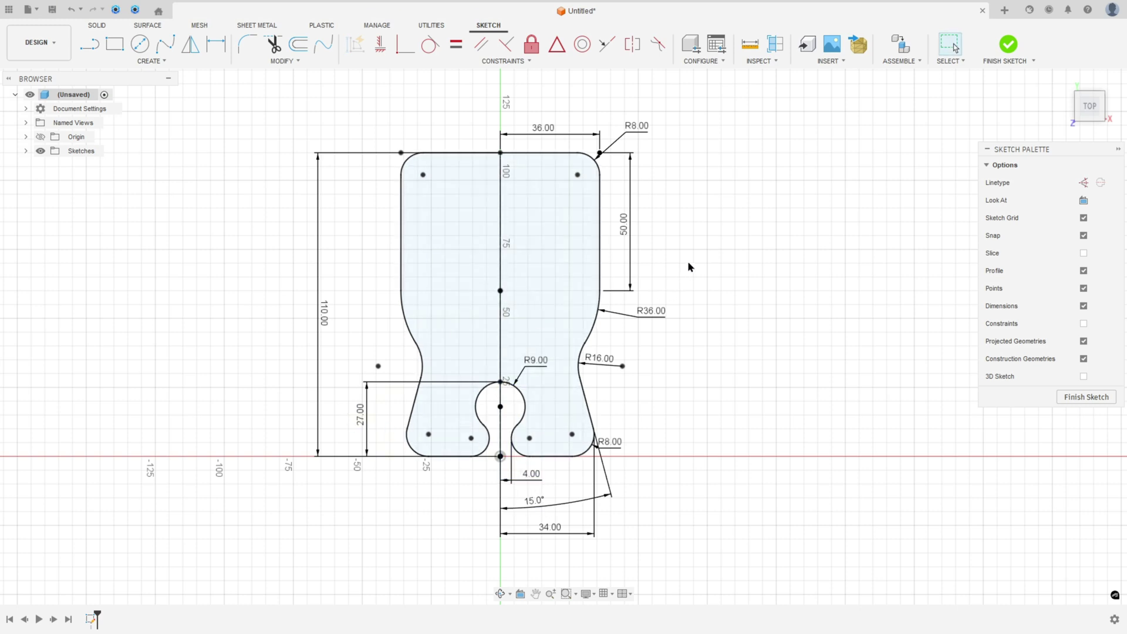
pyautogui.moveTo(728, 254); pyautogui.dragTo(730, 266, button='middle')
# - Switch to the Draw 67 PDF and mark up the central circle, its 32 mm spacing and its Ø25 dimension
pyautogui.hotkey('alt', 'Tab')
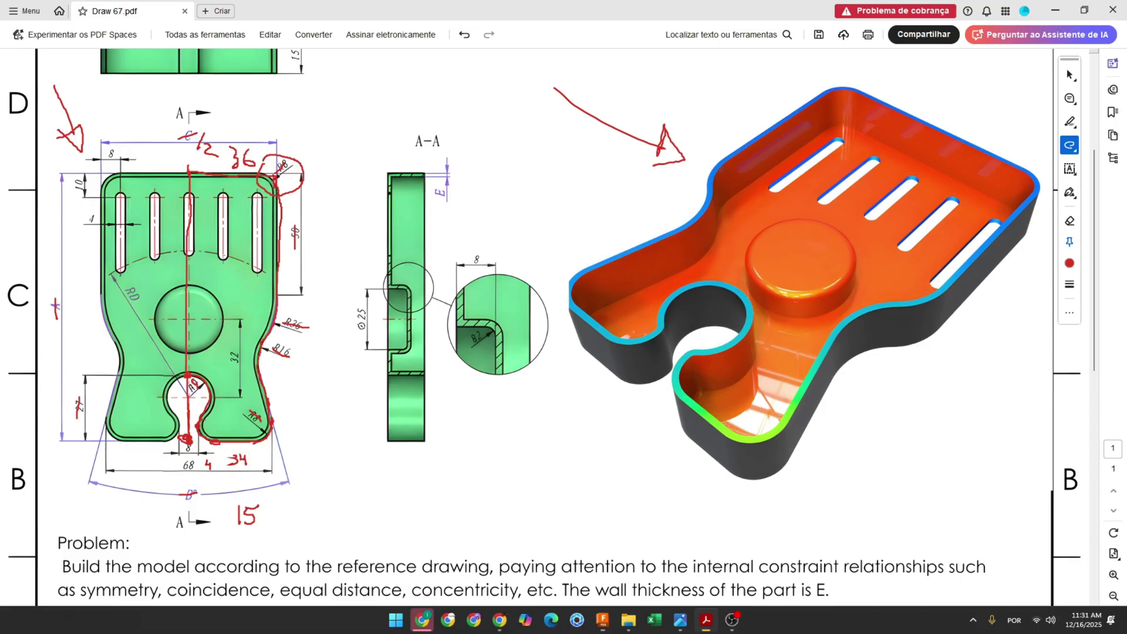
pyautogui.moveTo(159, 325)
pyautogui.mouseDown()
pyautogui.moveTo(213, 345)
pyautogui.moveTo(232, 316)
pyautogui.moveTo(200, 288)
pyautogui.moveTo(172, 289)
pyautogui.moveTo(186, 317)
pyautogui.mouseUp()
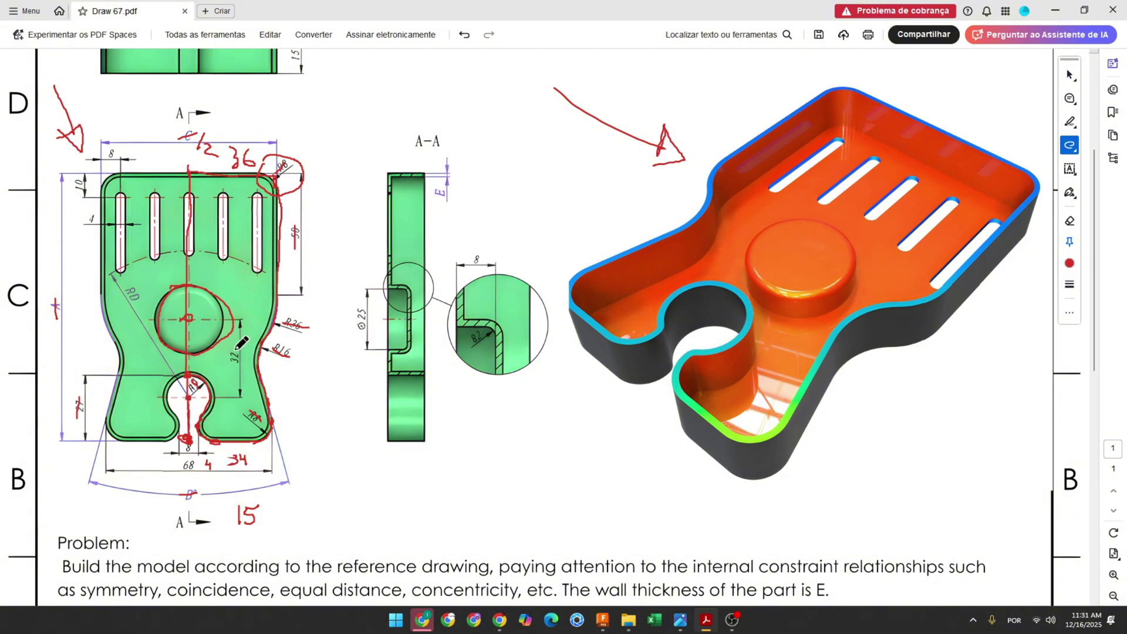
pyautogui.moveTo(234, 351); pyautogui.dragTo(236, 367)
pyautogui.moveTo(365, 302); pyautogui.dragTo(367, 339)
# - Back in Fusion, sketch a 25 mm diameter circle centred on the vertical centreline above the keyhole, and move its dimension outside the circle
pyautogui.click(602, 624)
pyautogui.press('c')
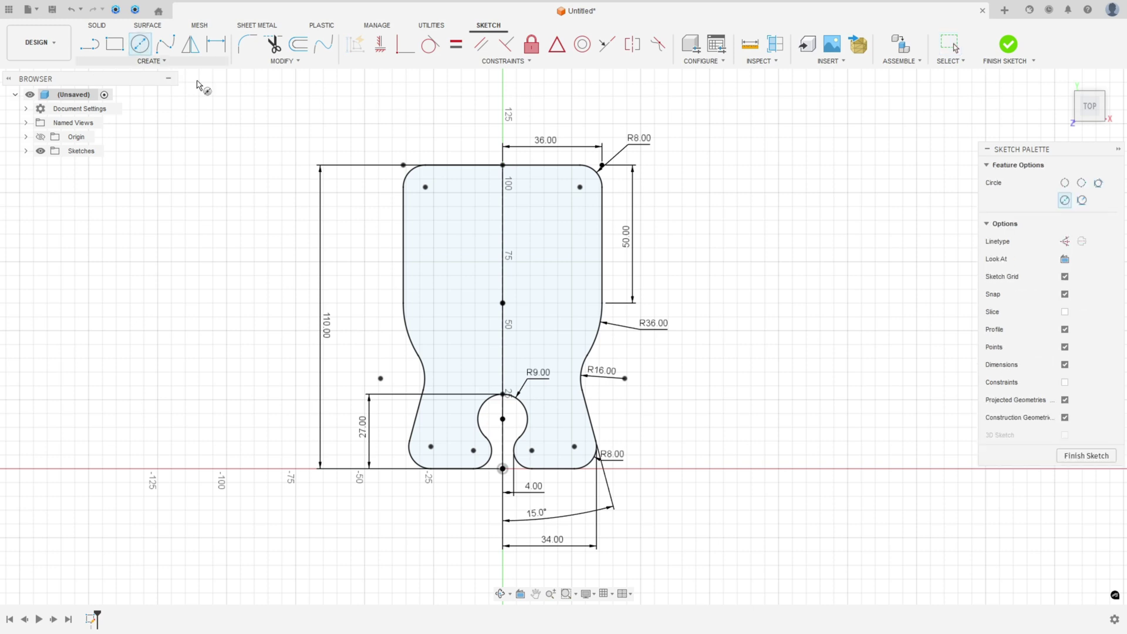
pyautogui.click(503, 344)
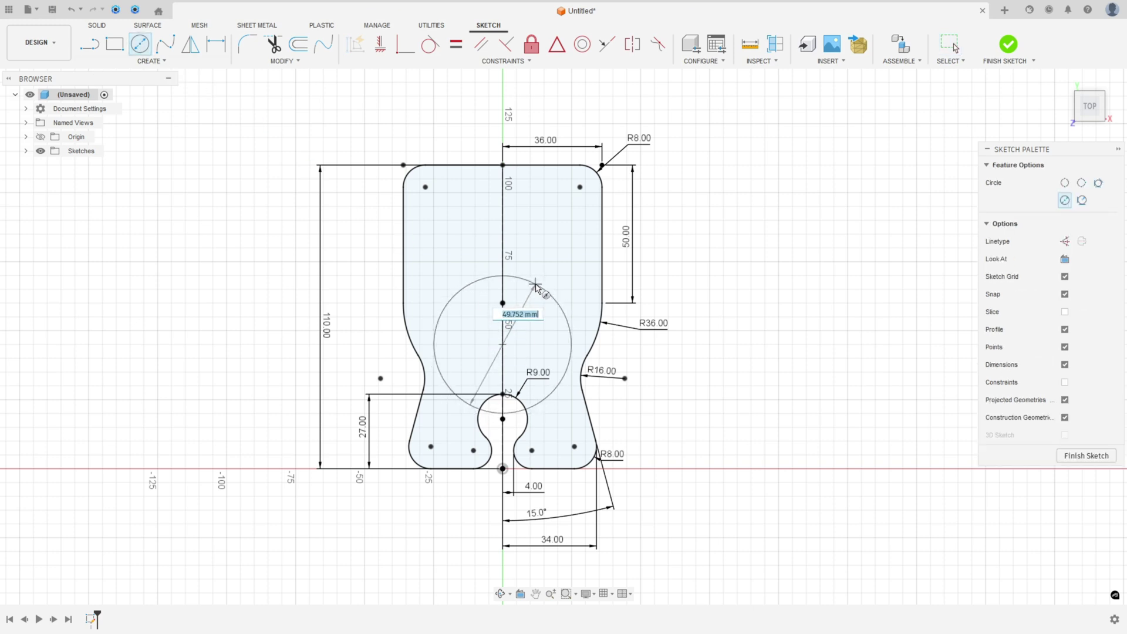
pyautogui.write('25')
pyautogui.press('Return')
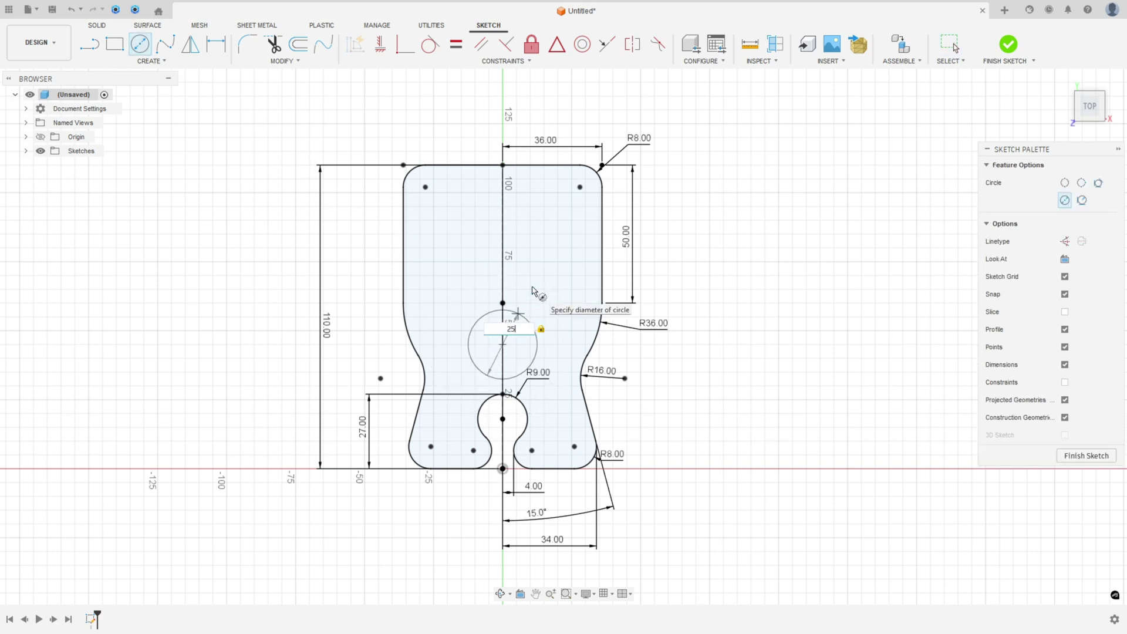
pyautogui.press('Escape')
pyautogui.moveTo(504, 327); pyautogui.dragTo(544, 290)
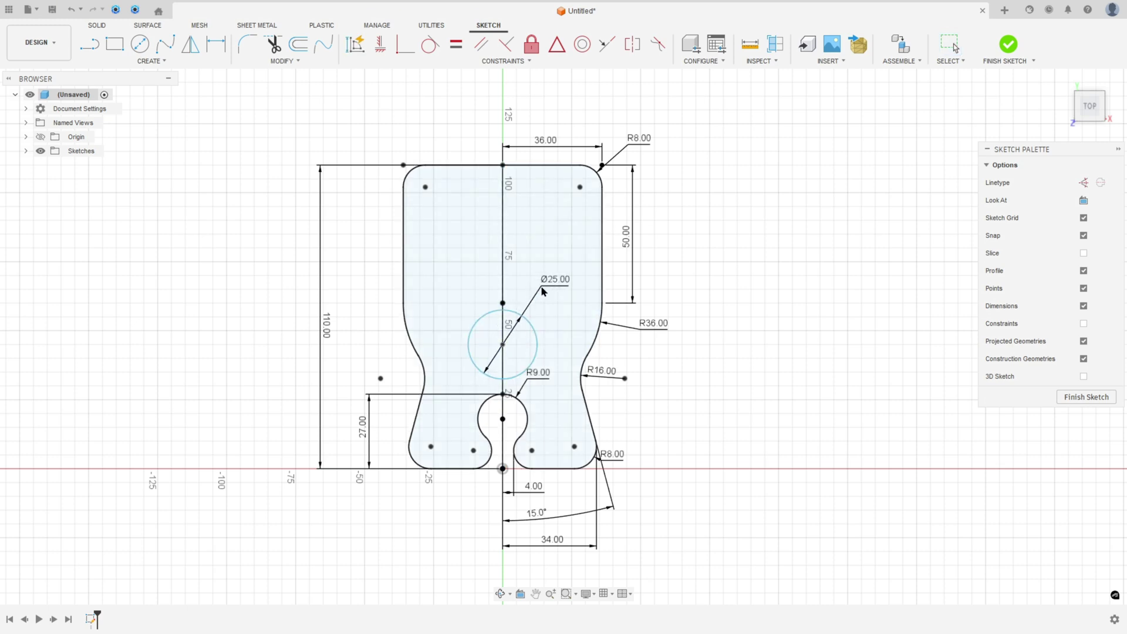
# - Dimension the circle's centre 32 mm above the keyhole arc's centre and finish the sketch
pyautogui.click(218, 44)
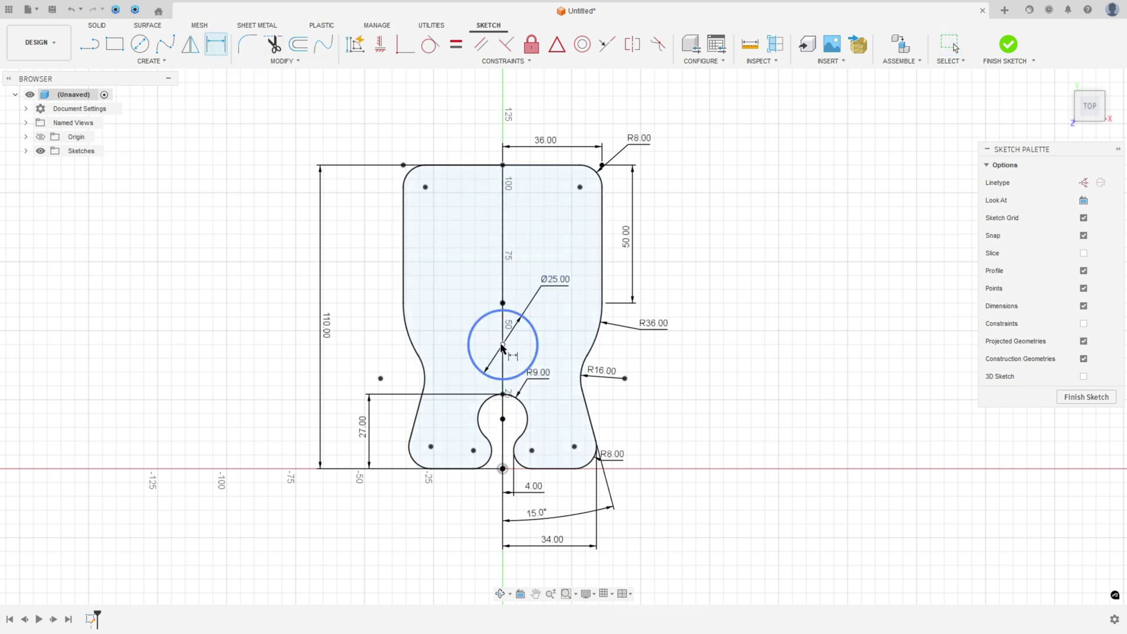
pyautogui.click(503, 419)
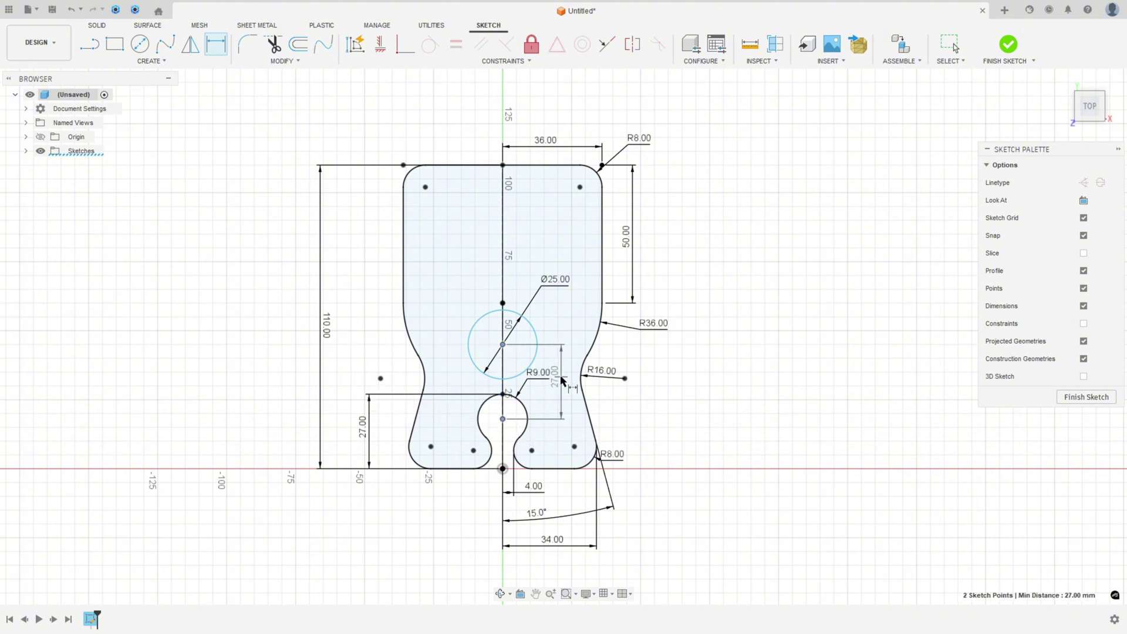
pyautogui.click(565, 379)
pyautogui.write('32')
pyautogui.press('Return')
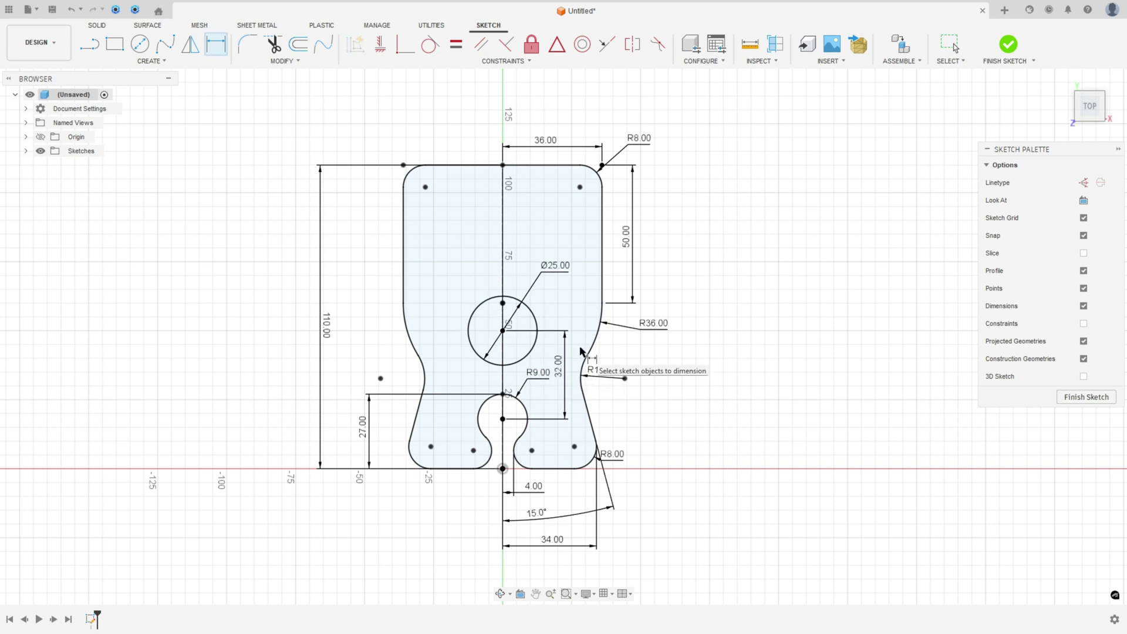
pyautogui.click(1008, 44)
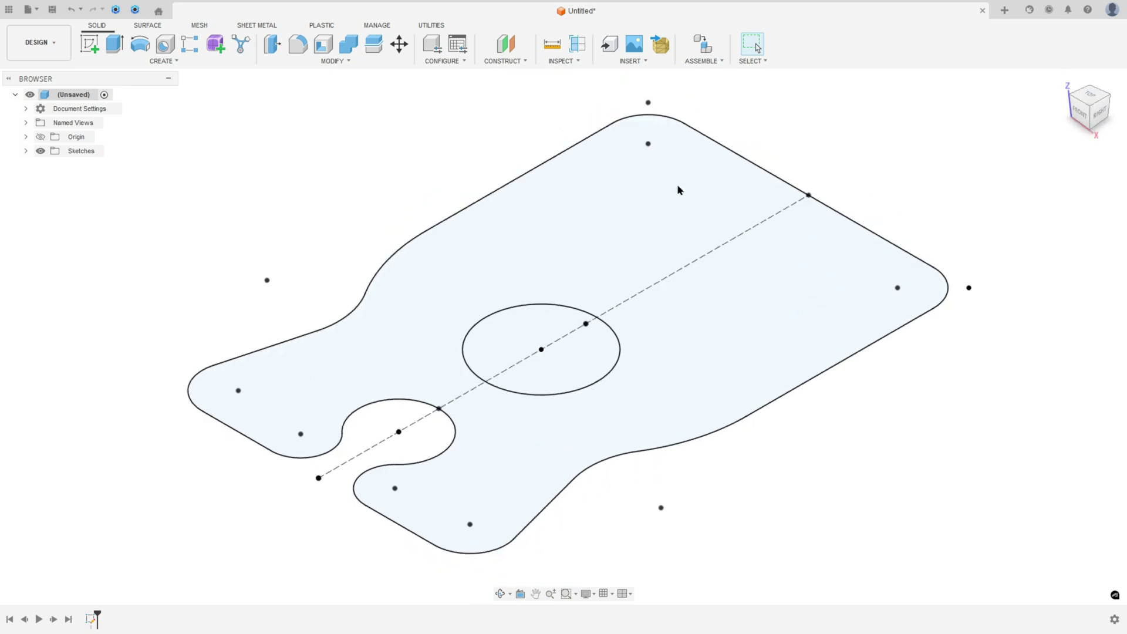
# - Check the part thickness in the Draw 67 PDF, and in Fusion extrude the outline and circle profiles 15 mm as a new body
pyautogui.hotkey('alt', 'Tab')
pyautogui.scroll(2, 272, 345)
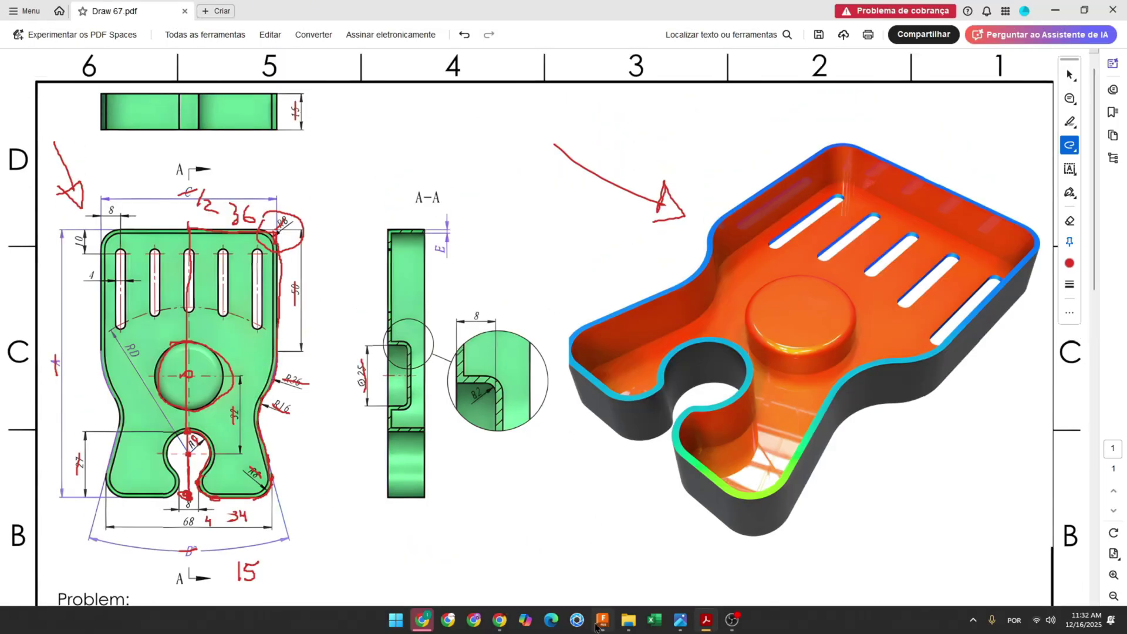
pyautogui.click(603, 620)
pyautogui.click(116, 44)
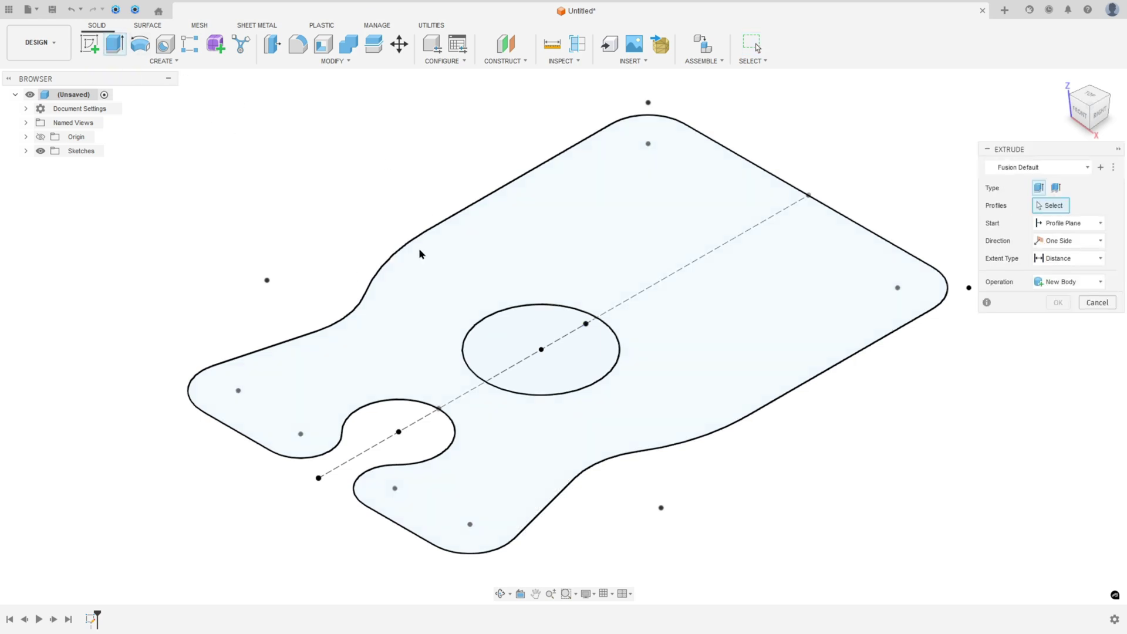
pyautogui.click(421, 257)
pyautogui.click(566, 338)
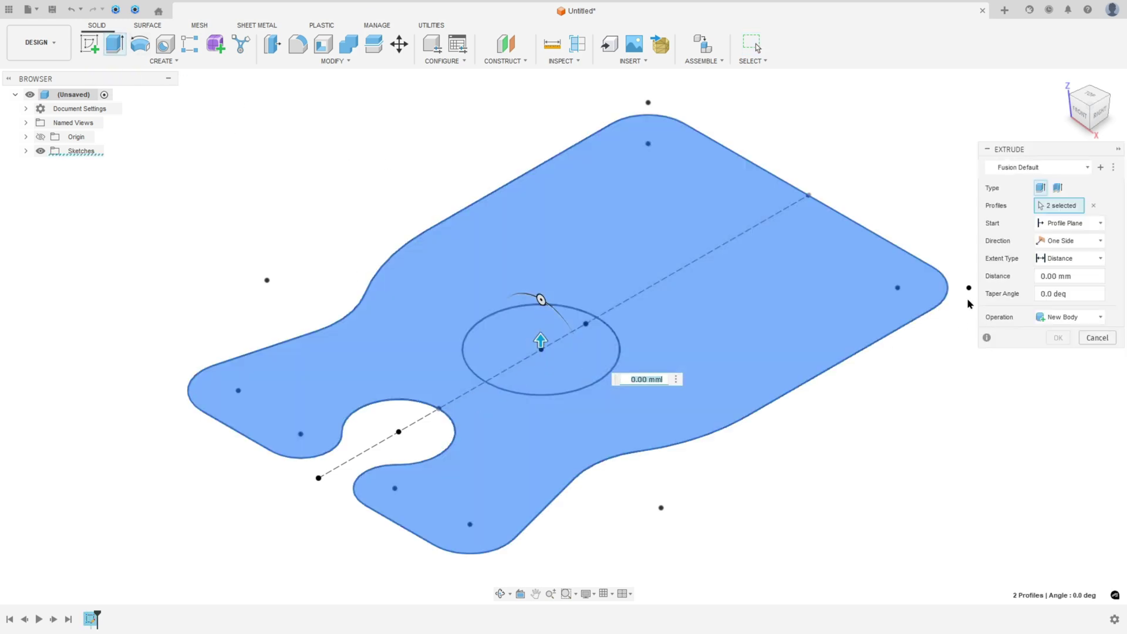
pyautogui.write('15')
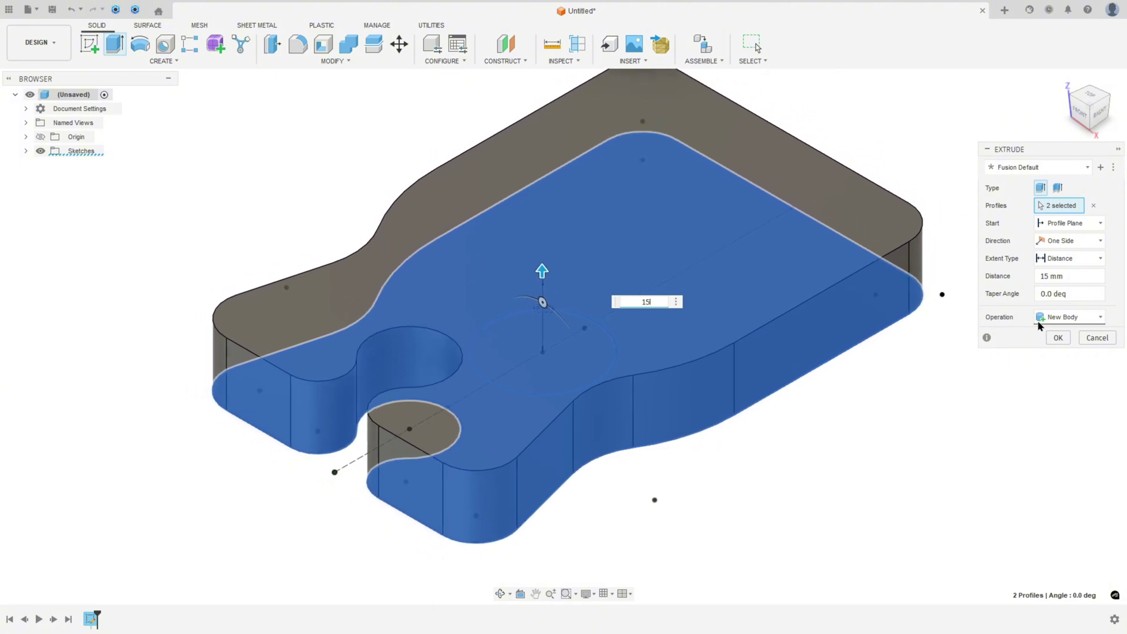
pyautogui.click(1058, 338)
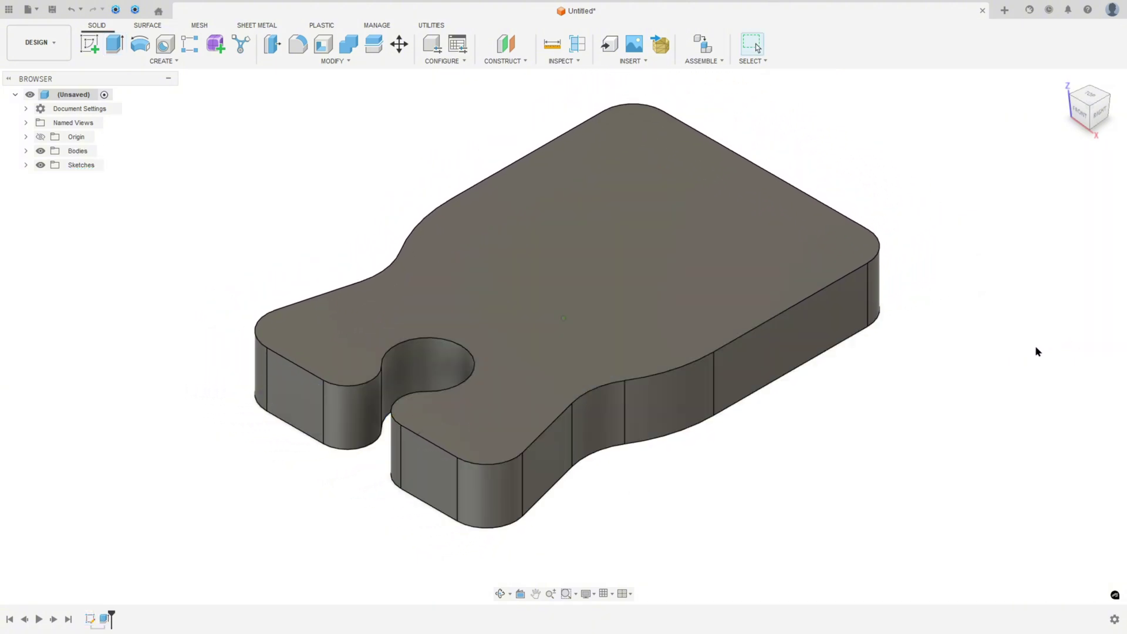
# - Make Sketch1 visible again on the underside of the body and start an Extrude
pyautogui.keyDown('shift'); pyautogui.moveTo(1034, 345); pyautogui.dragTo(1030, 339, button='middle'); pyautogui.keyUp('shift')
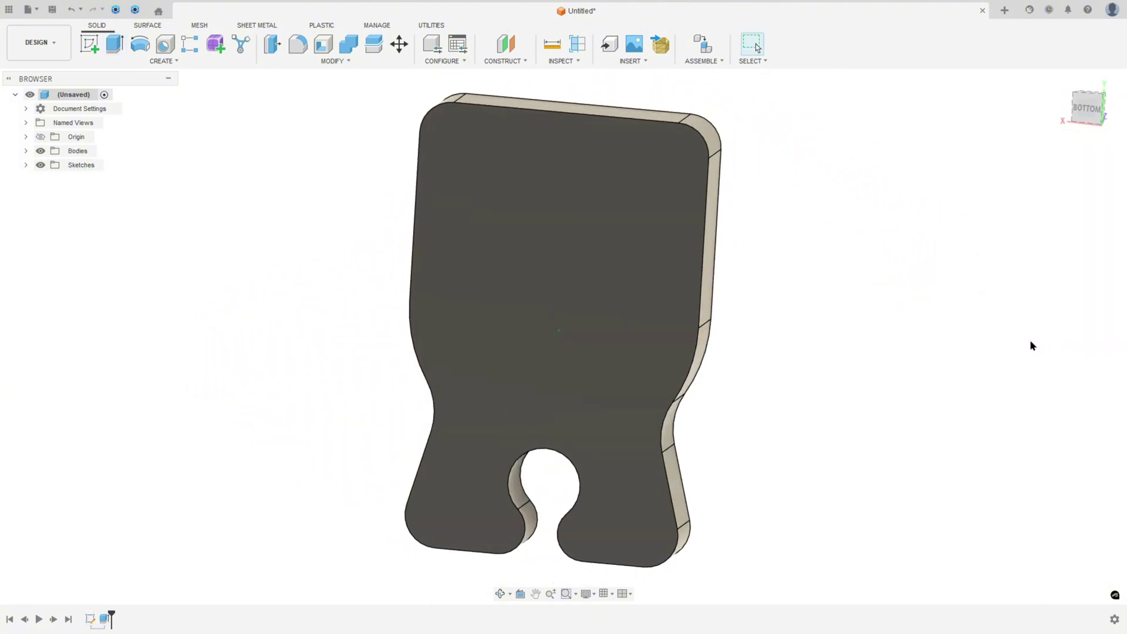
pyautogui.click(26, 165)
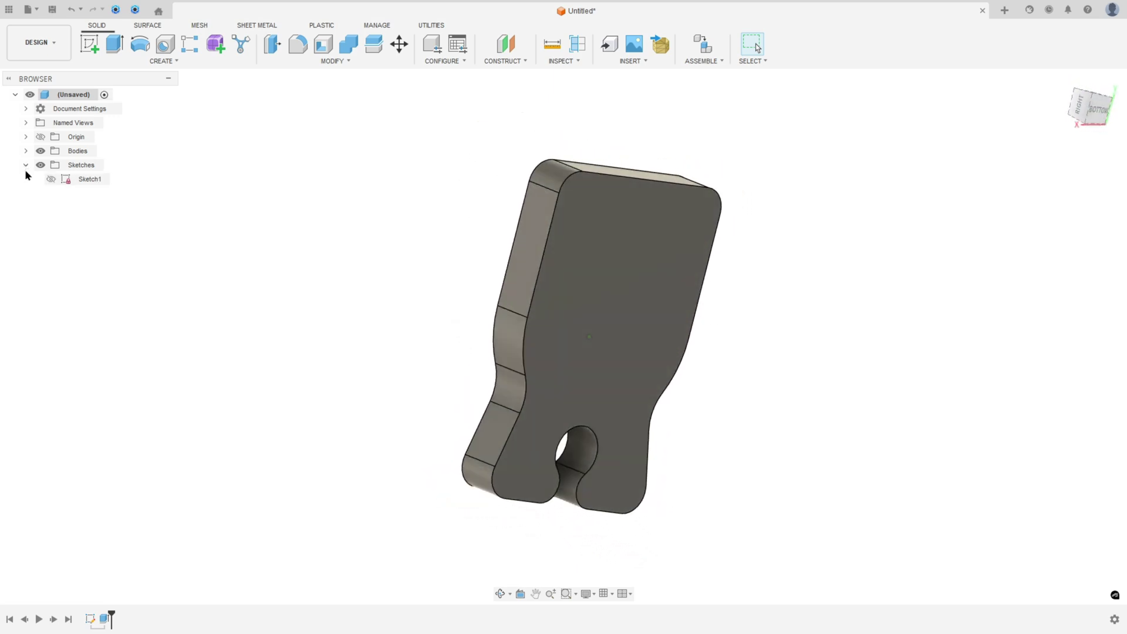
pyautogui.click(51, 179)
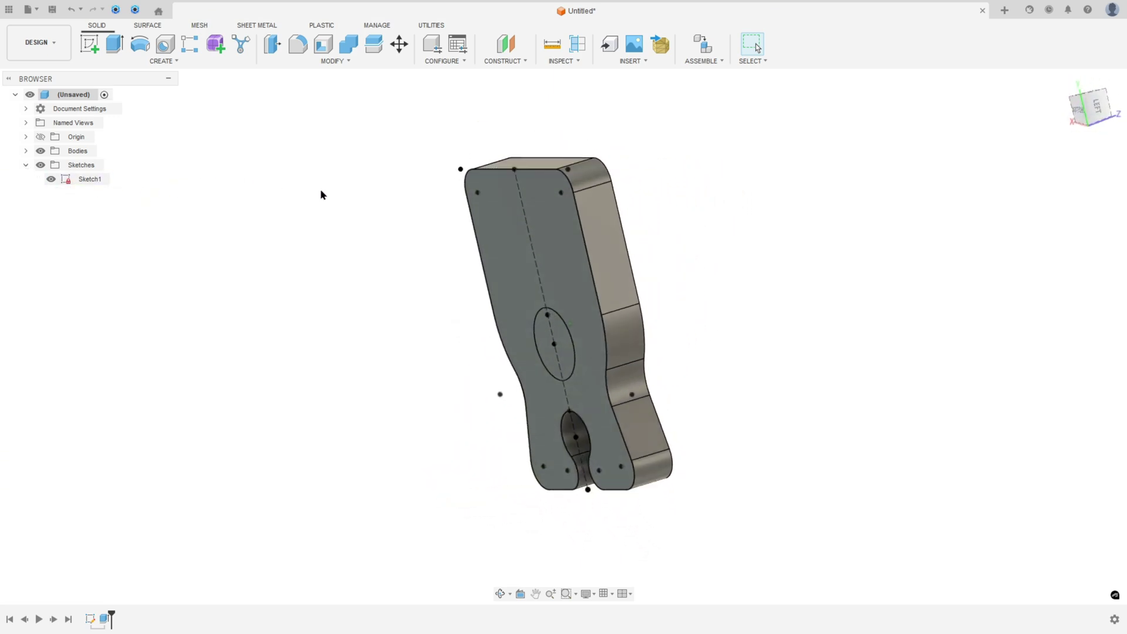
pyautogui.click(115, 44)
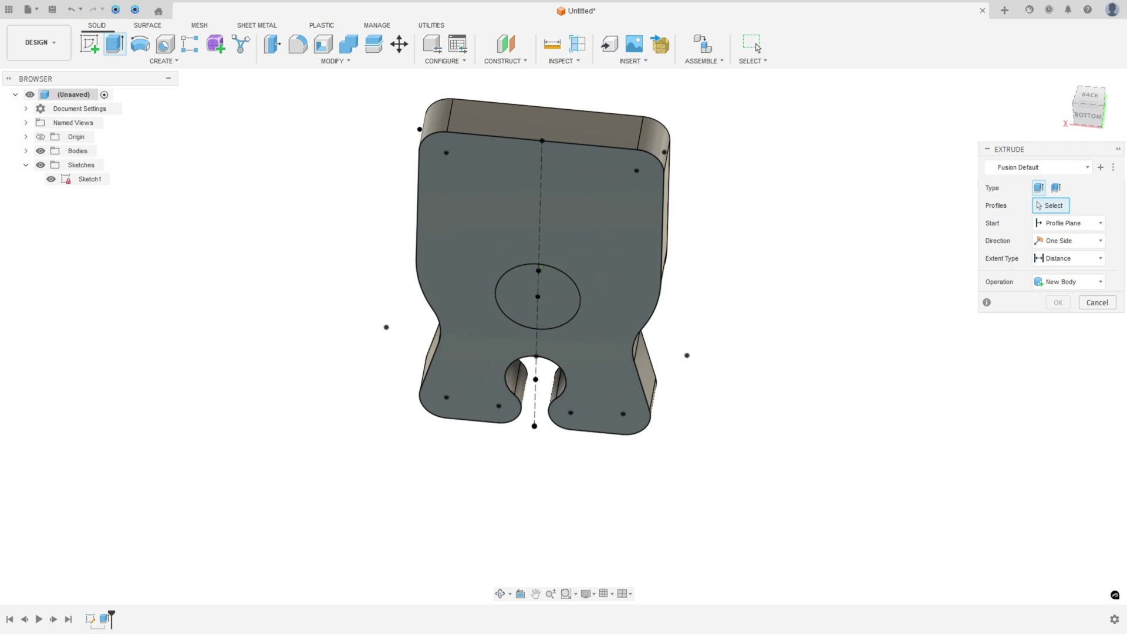
# - In the Draw 67 PDF, mark up the circular pocket in section A-A, its 8 mm depth and its corner radius in the detail
pyautogui.hotkey('alt', 'Tab')
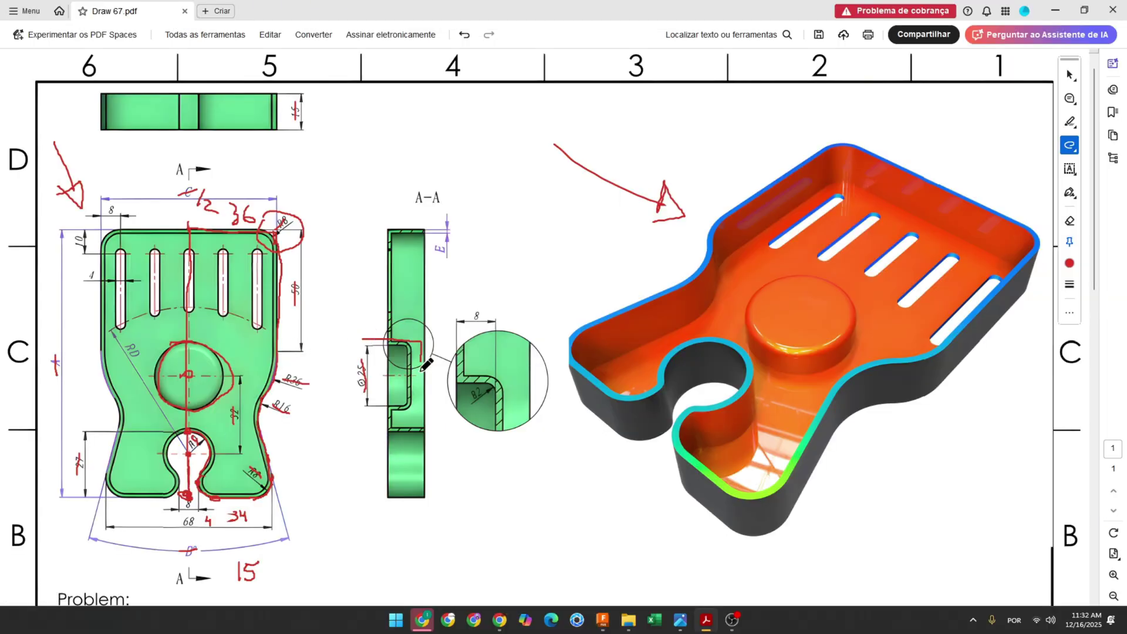
pyautogui.moveTo(422, 369)
pyautogui.mouseDown()
pyautogui.moveTo(417, 415)
pyautogui.moveTo(375, 422)
pyautogui.mouseUp()
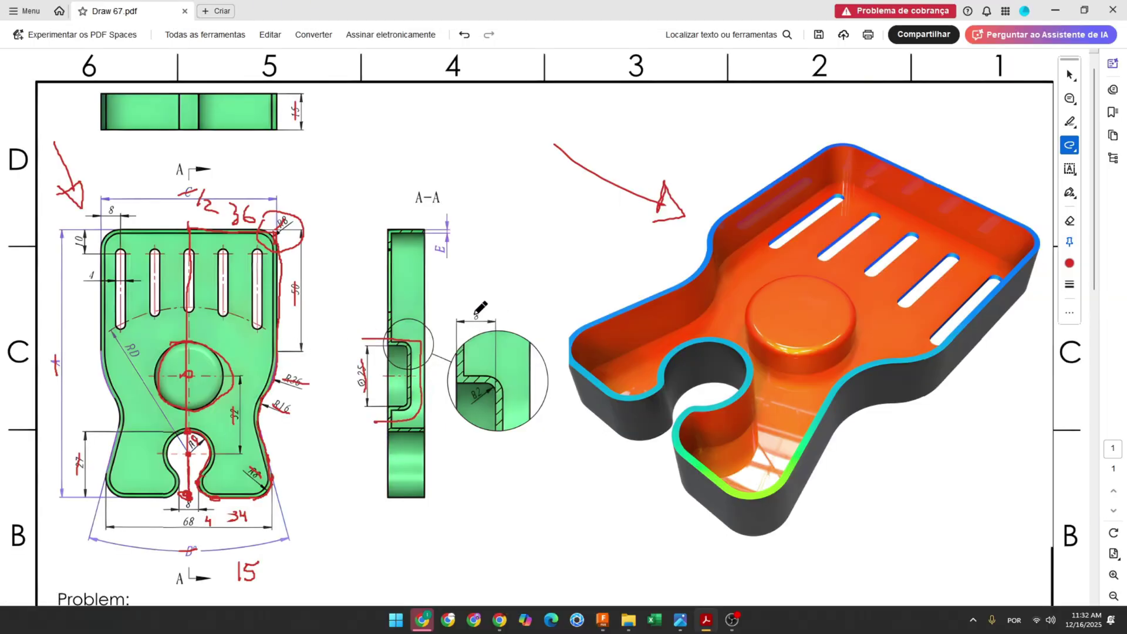
pyautogui.moveTo(463, 315); pyautogui.dragTo(490, 318)
pyautogui.moveTo(450, 352)
pyautogui.mouseDown()
pyautogui.moveTo(451, 402)
pyautogui.moveTo(516, 404)
pyautogui.moveTo(517, 357)
pyautogui.moveTo(437, 344)
pyautogui.mouseUp()
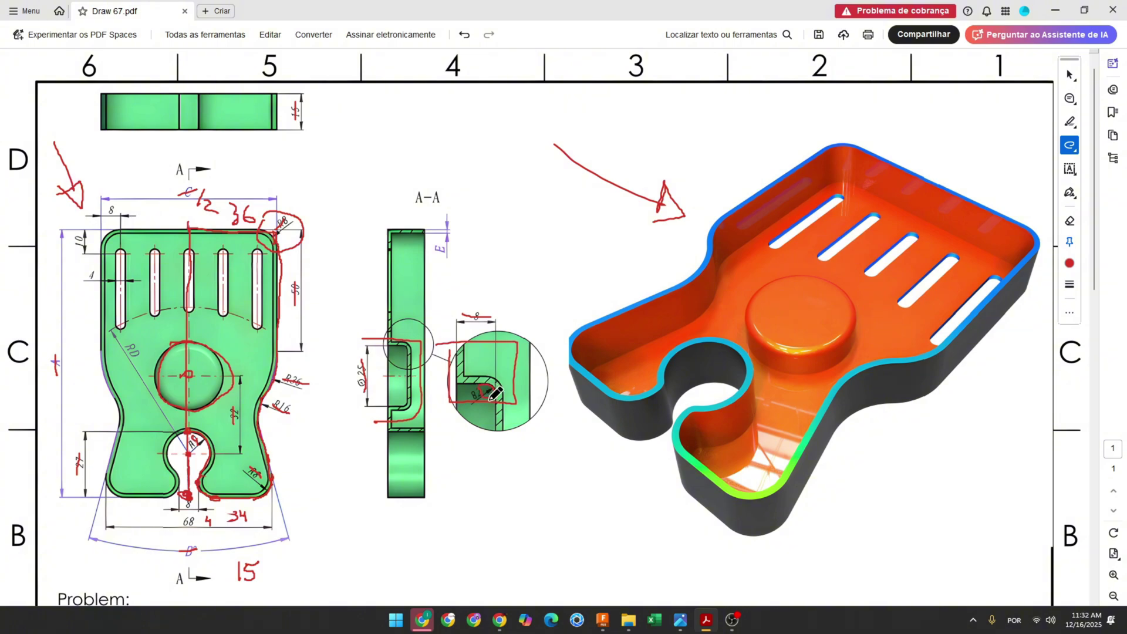
# - Back in Fusion, cut the 25 mm circle profile 8 mm deep into the underside of the body
pyautogui.click(602, 620)
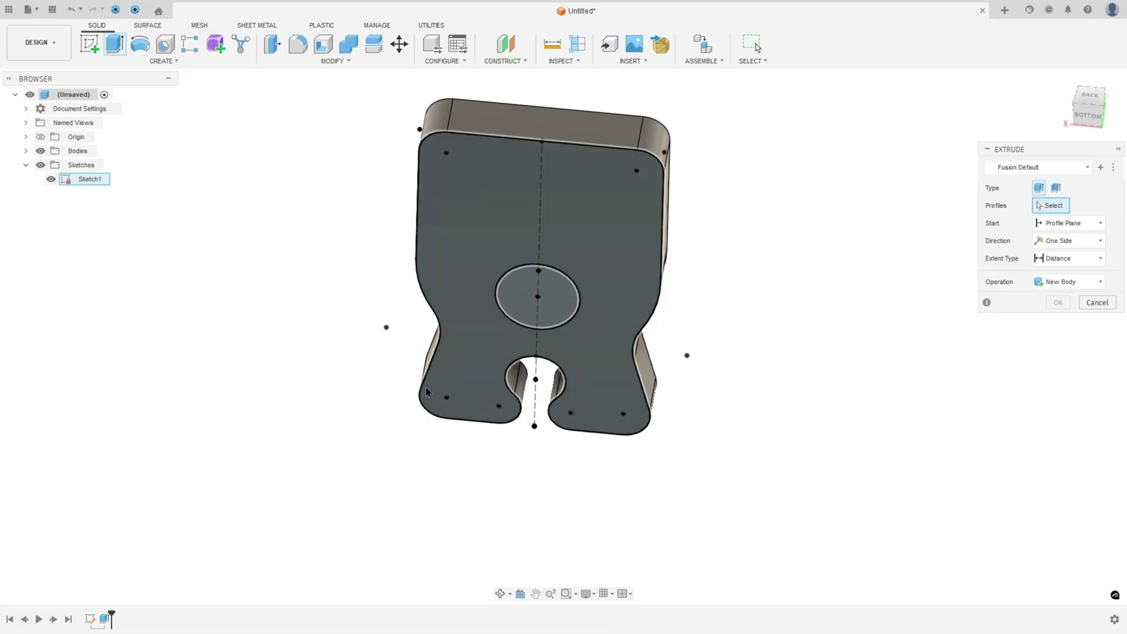
pyautogui.click(520, 297)
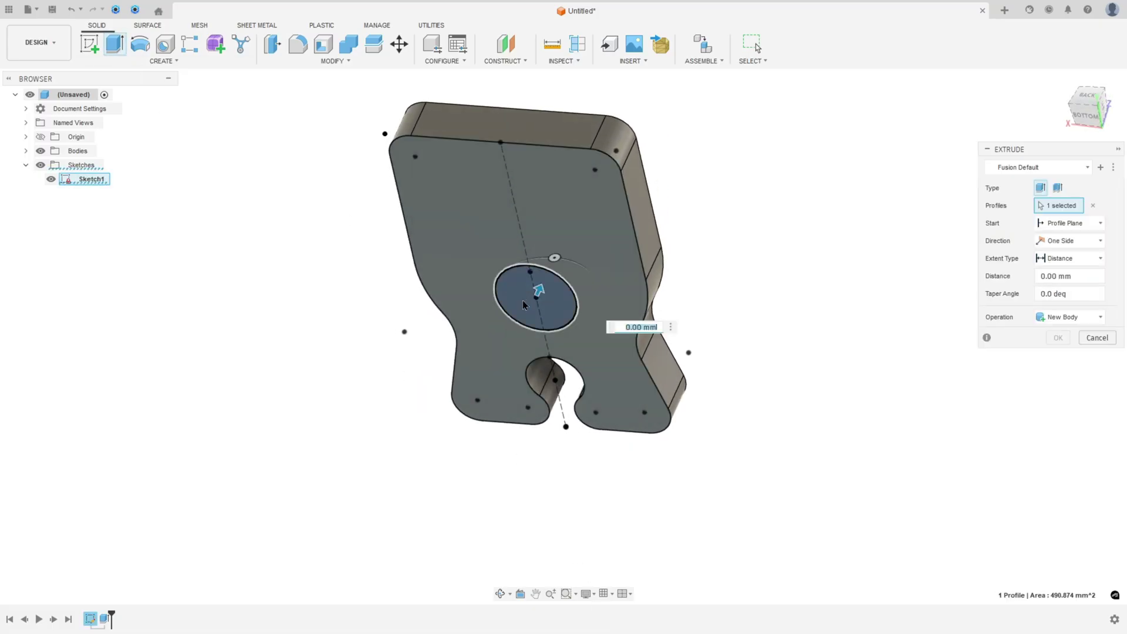
pyautogui.keyDown('shift'); pyautogui.moveTo(520, 297); pyautogui.dragTo(784, 293, button='middle'); pyautogui.keyUp('shift')
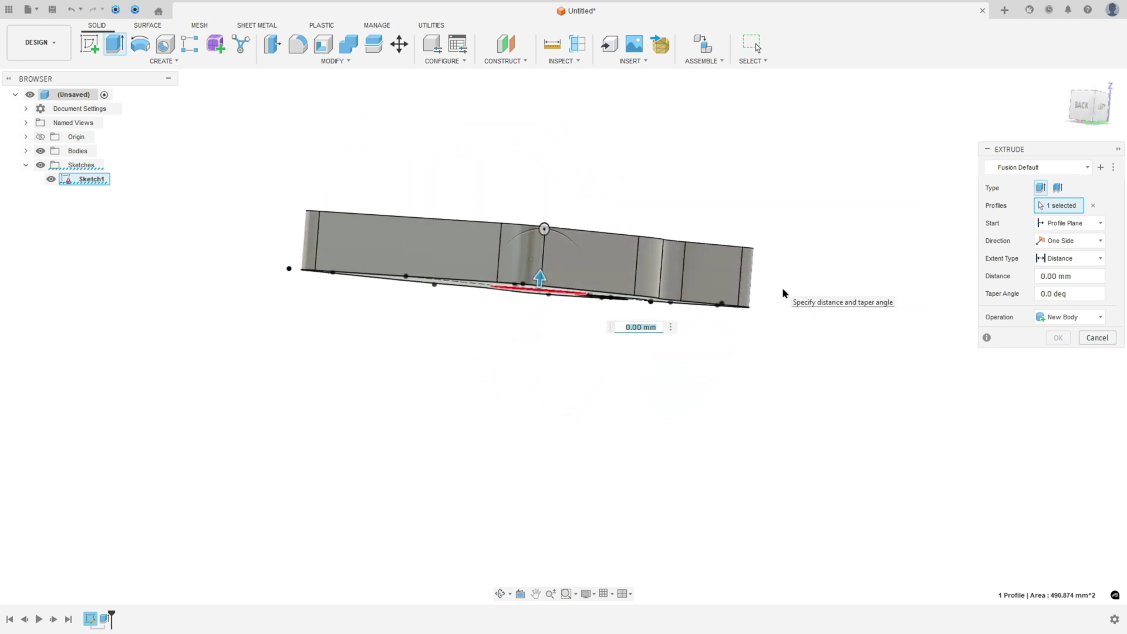
pyautogui.write('8')
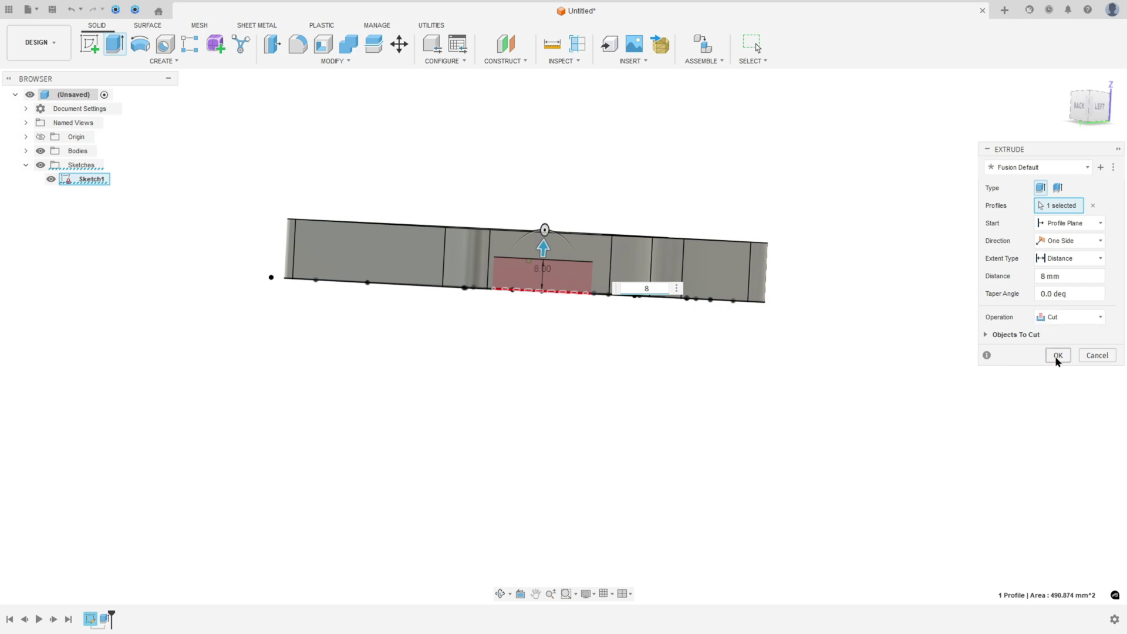
pyautogui.click(1057, 355)
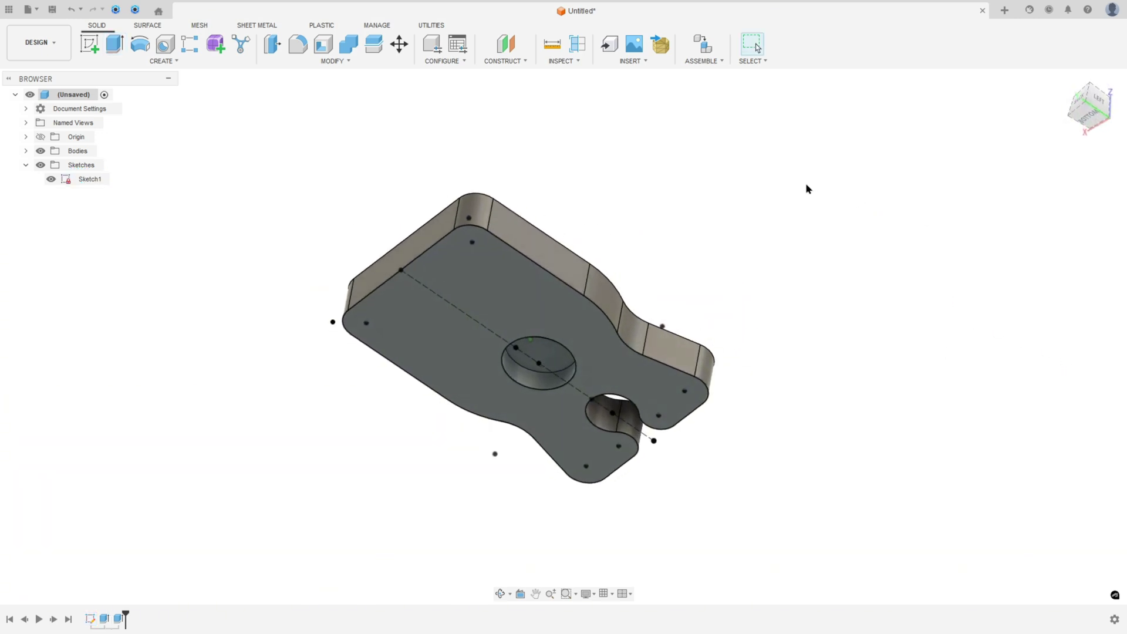
# - Fillet the inner bottom edge of the circular pocket with a 2 mm radius and hide Sketch1
pyautogui.click(298, 44)
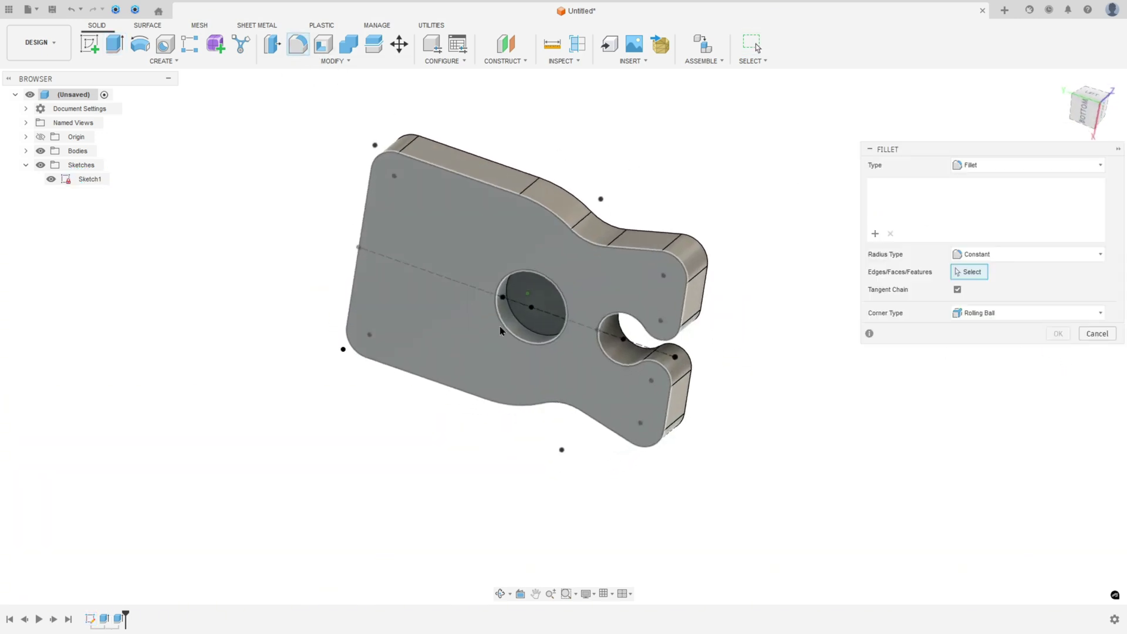
pyautogui.click(519, 303)
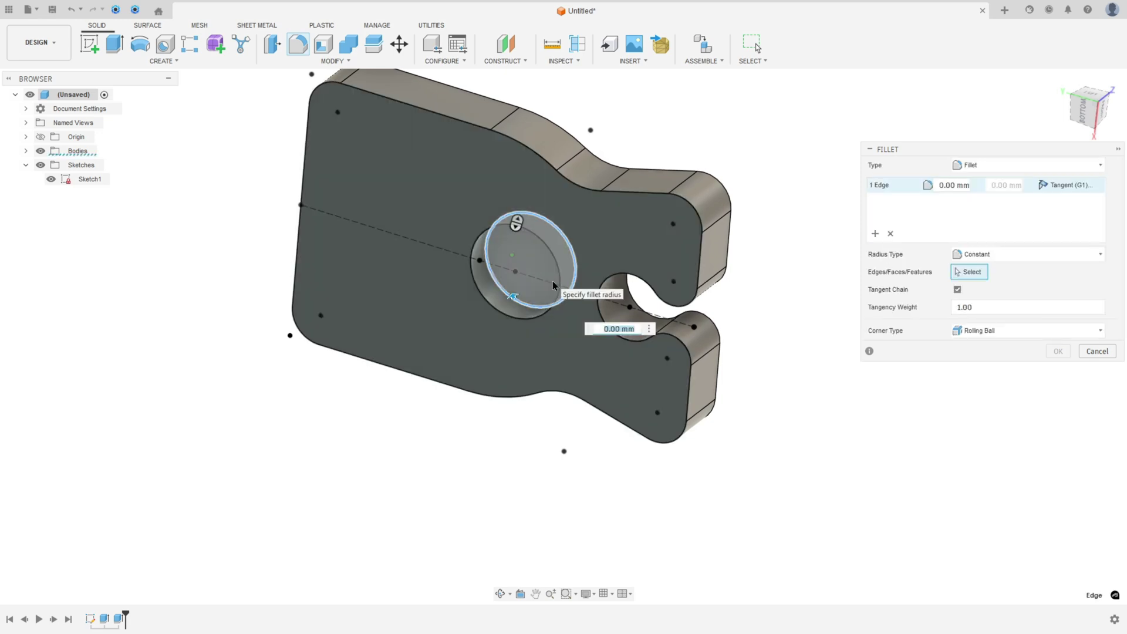
pyautogui.write('2')
pyautogui.press('Return')
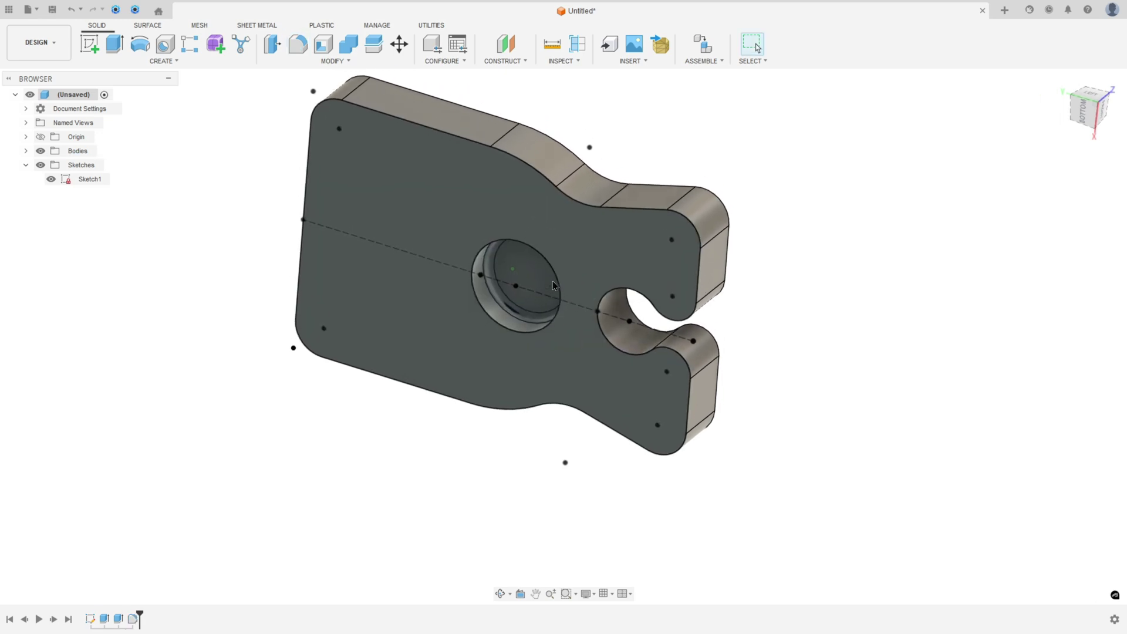
pyautogui.click(51, 180)
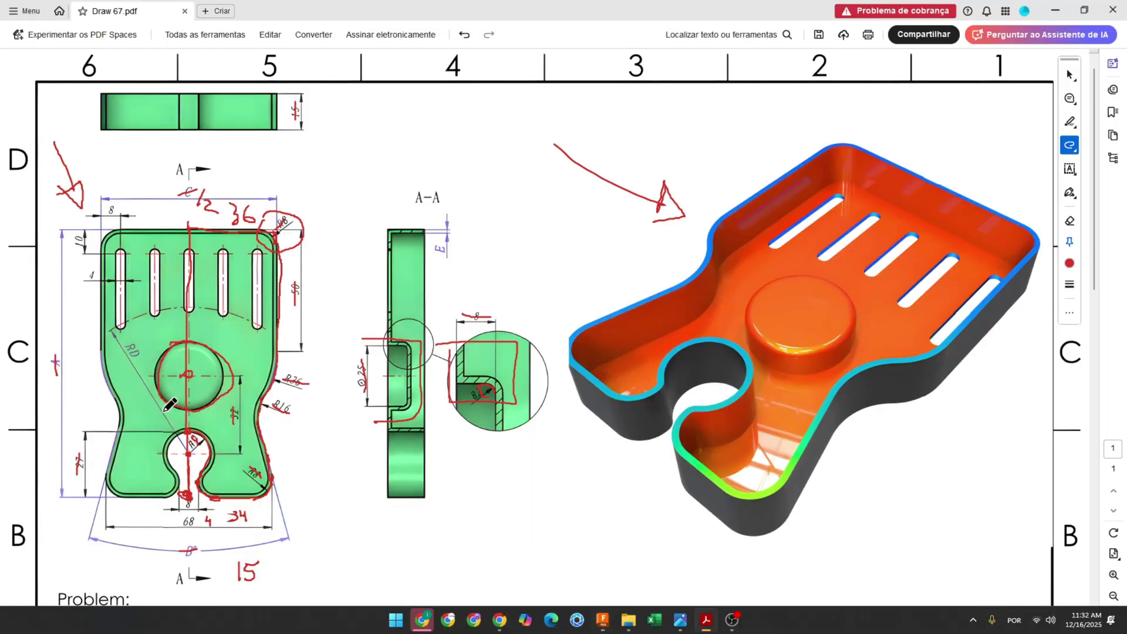
# - Draw a 60 mm radius construction arc centred on the keyhole circle's centre, ending on both inner side walls, with its dimension placed outside the body
pyautogui.keyDown('ctrl'); pyautogui.scroll(3, 605, 209); pyautogui.keyUp('ctrl')
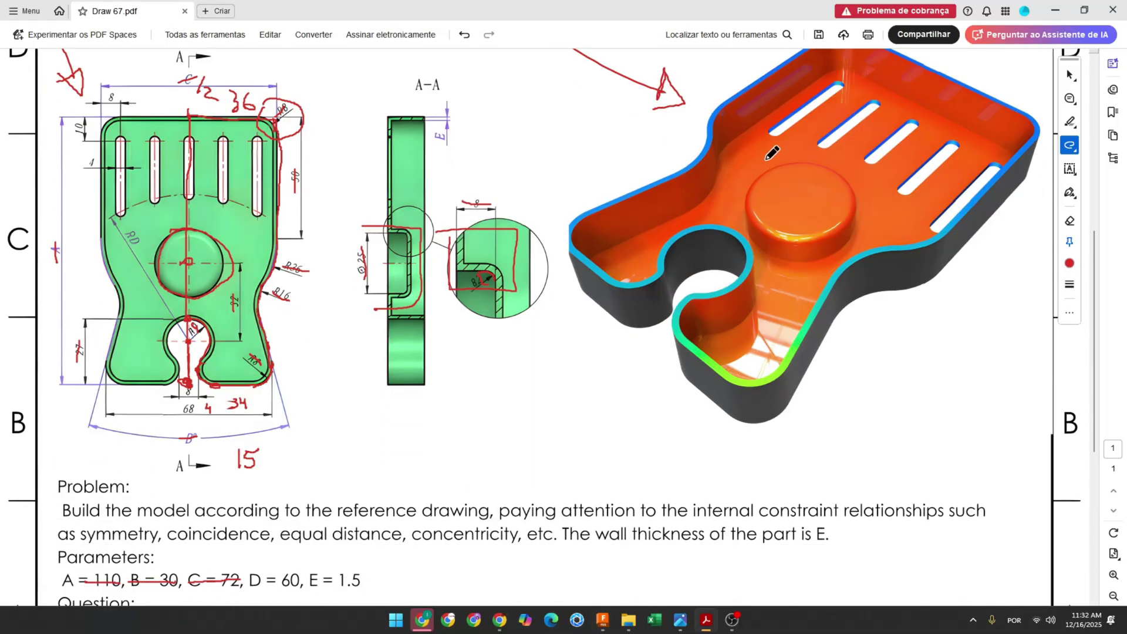
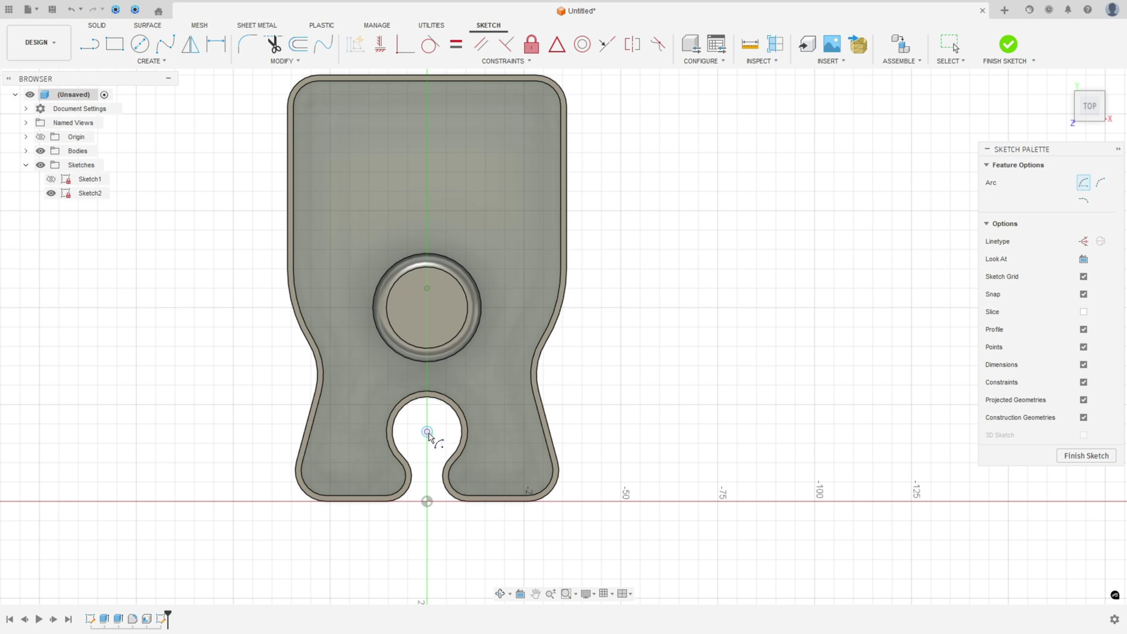
pyautogui.click(427, 432)
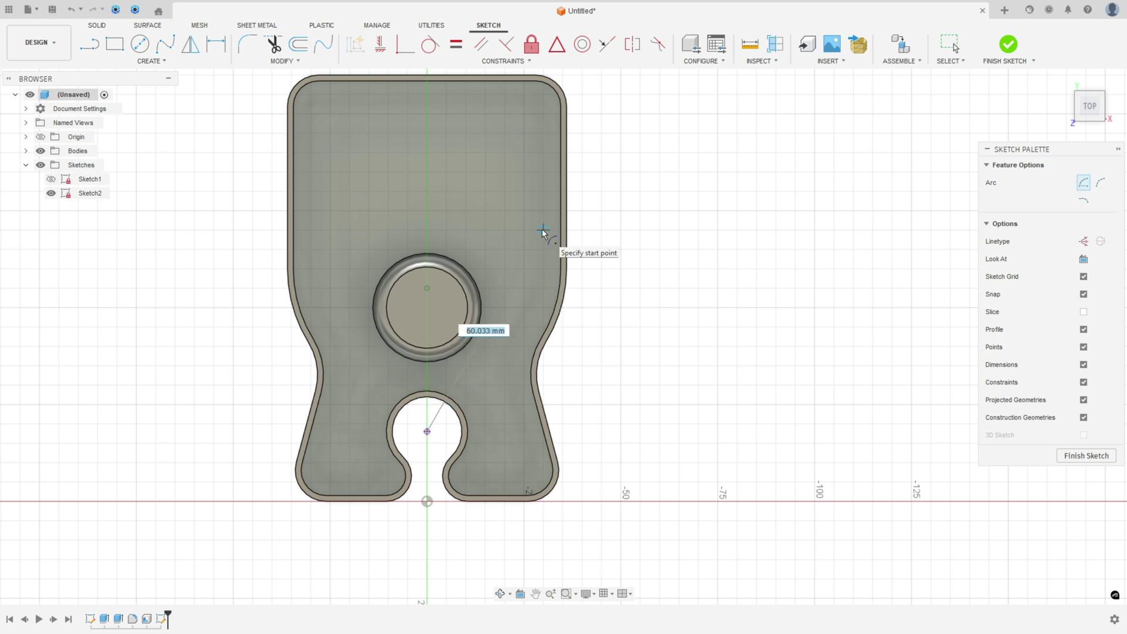
pyautogui.write('60')
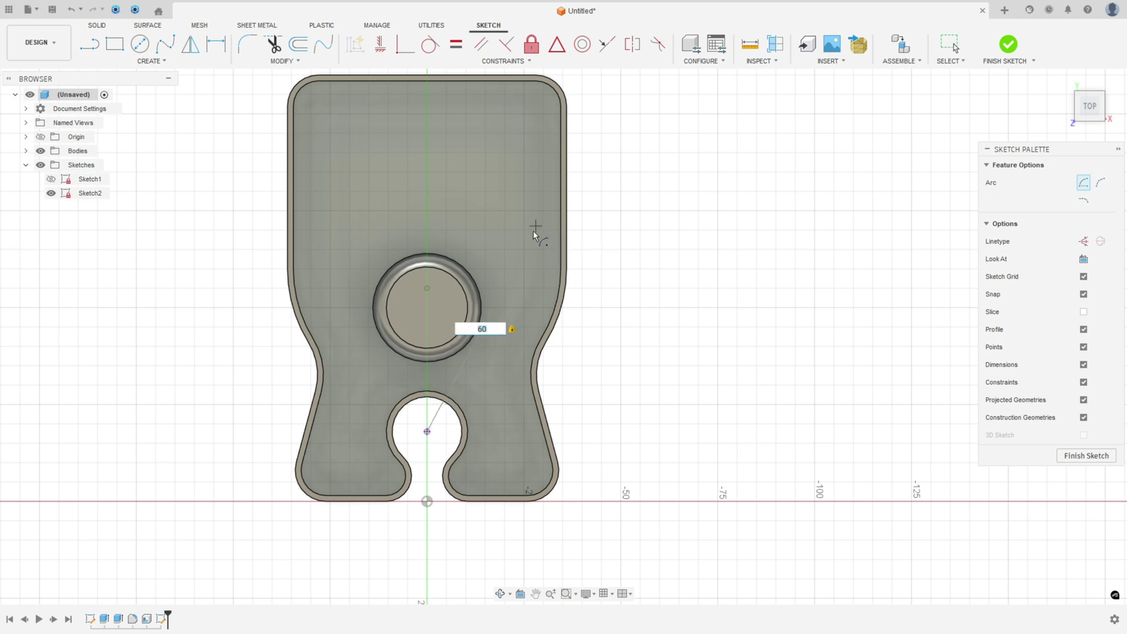
pyautogui.click(1084, 242)
pyautogui.scroll(3, 546, 252)
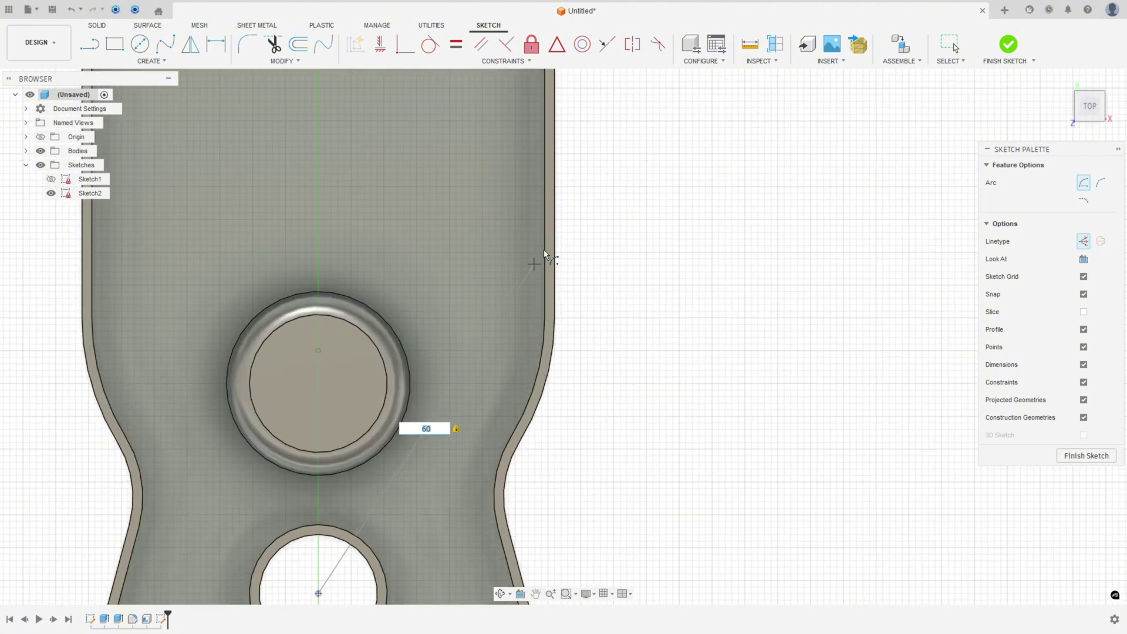
pyautogui.click(548, 281)
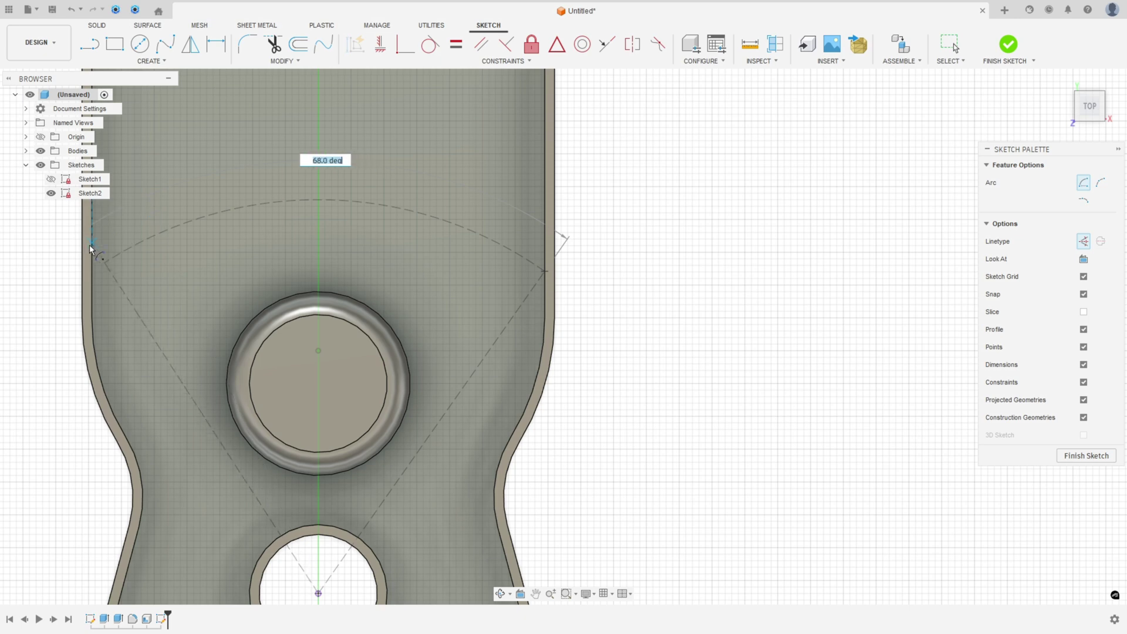
pyautogui.click(93, 276)
pyautogui.scroll(-5, 141, 347)
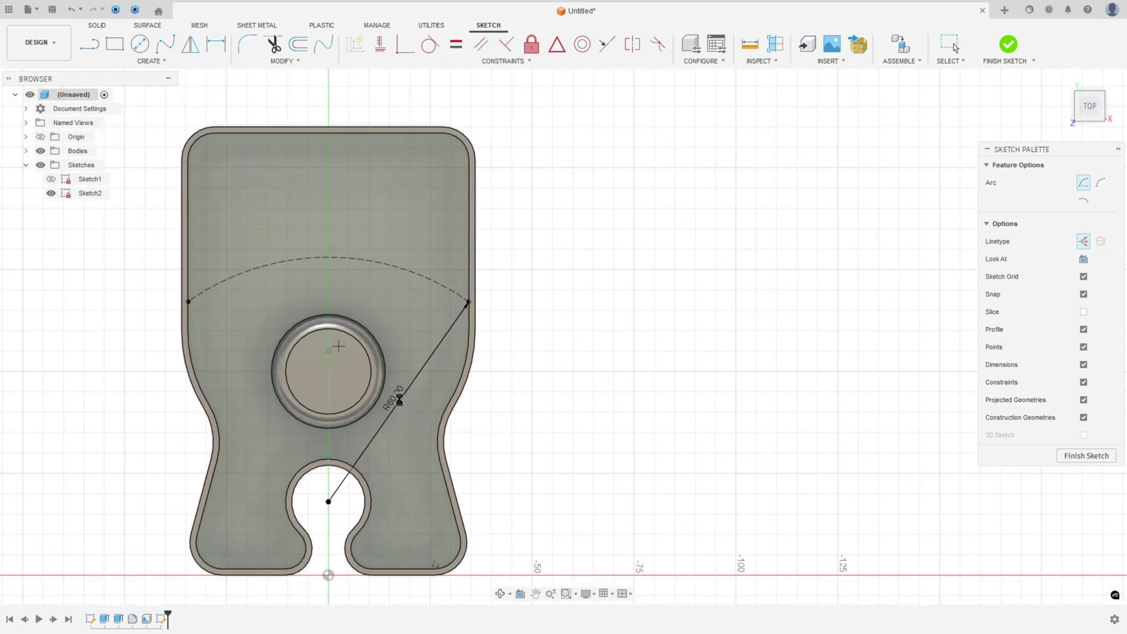
pyautogui.moveTo(401, 399); pyautogui.dragTo(532, 311)
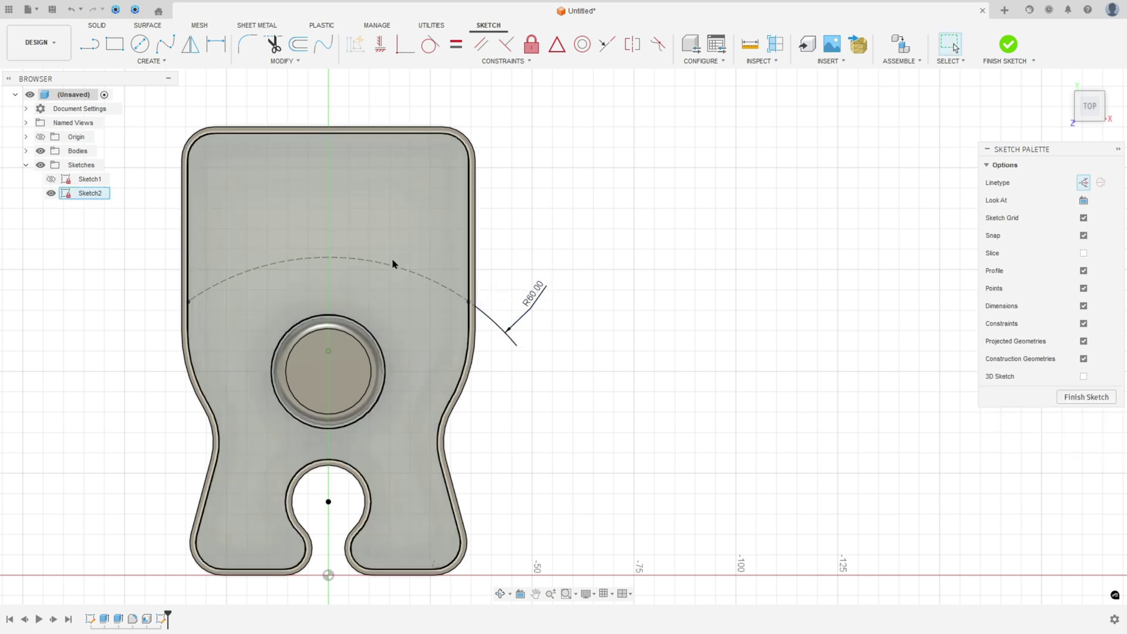
# - Draw a horizontal construction line between the two inner side walls, above the arc
pyautogui.press('l')
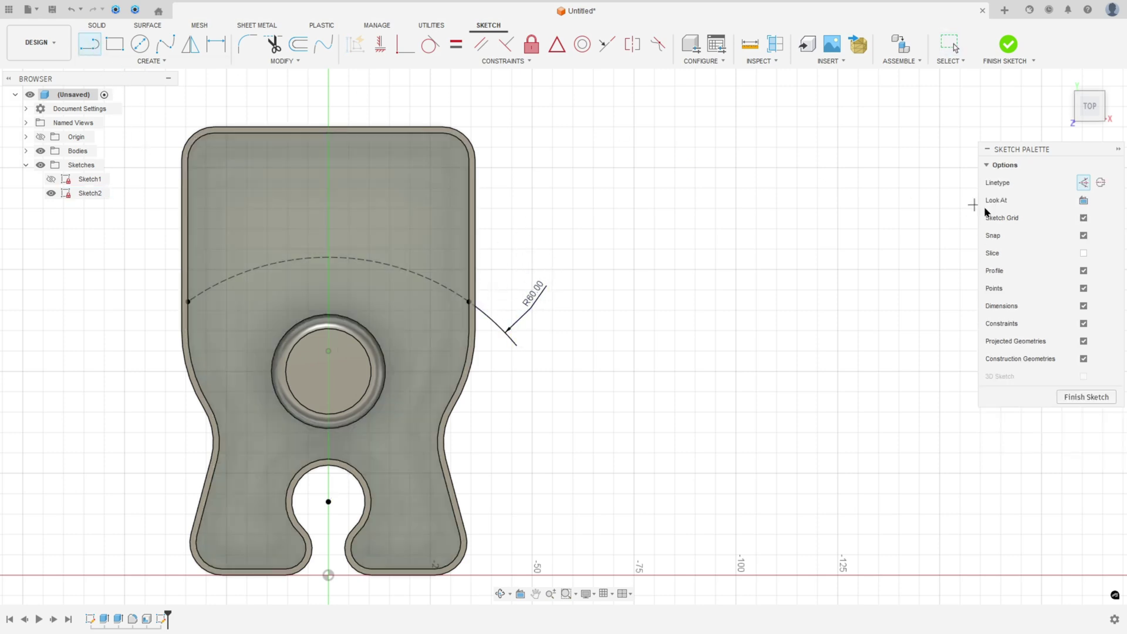
pyautogui.click(192, 180)
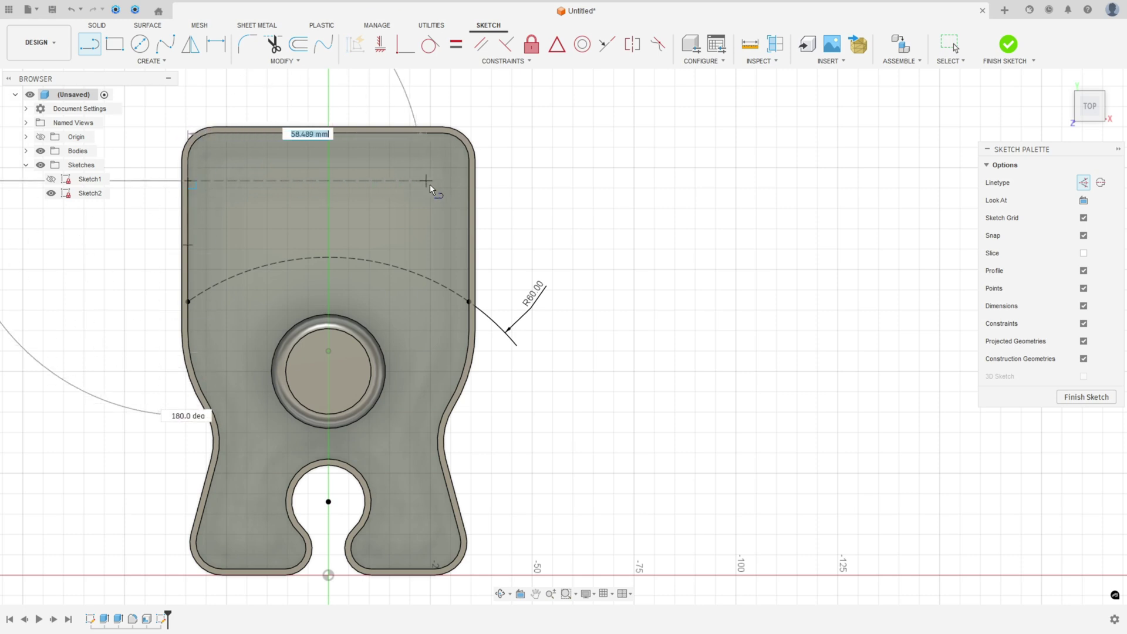
pyautogui.click(468, 182)
# - Dimension the horizontal construction line 10 mm from the body's outer top edge
pyautogui.click(216, 44)
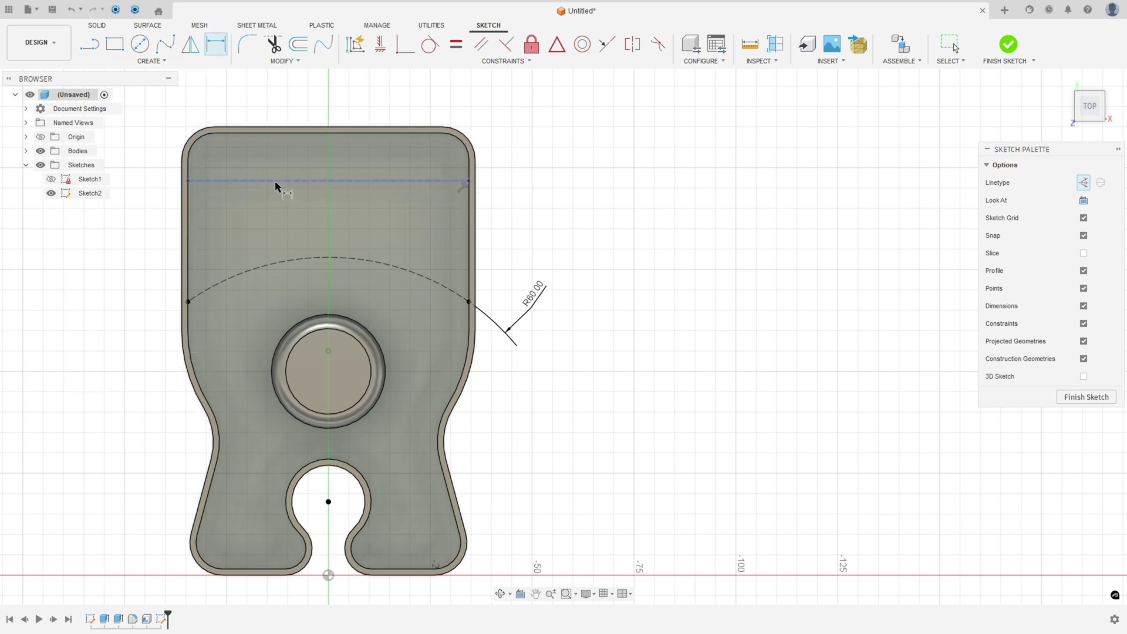
pyautogui.click(276, 182)
pyautogui.scroll(2, 291, 129)
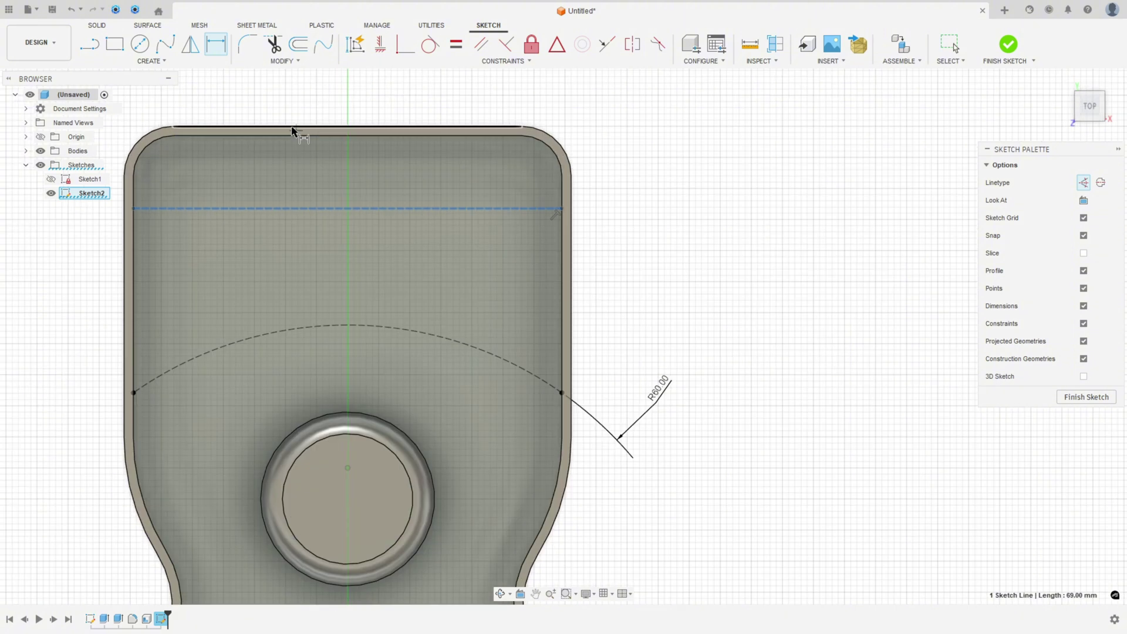
pyautogui.click(295, 128)
pyautogui.moveTo(202, 189); pyautogui.dragTo(415, 181, button='middle')
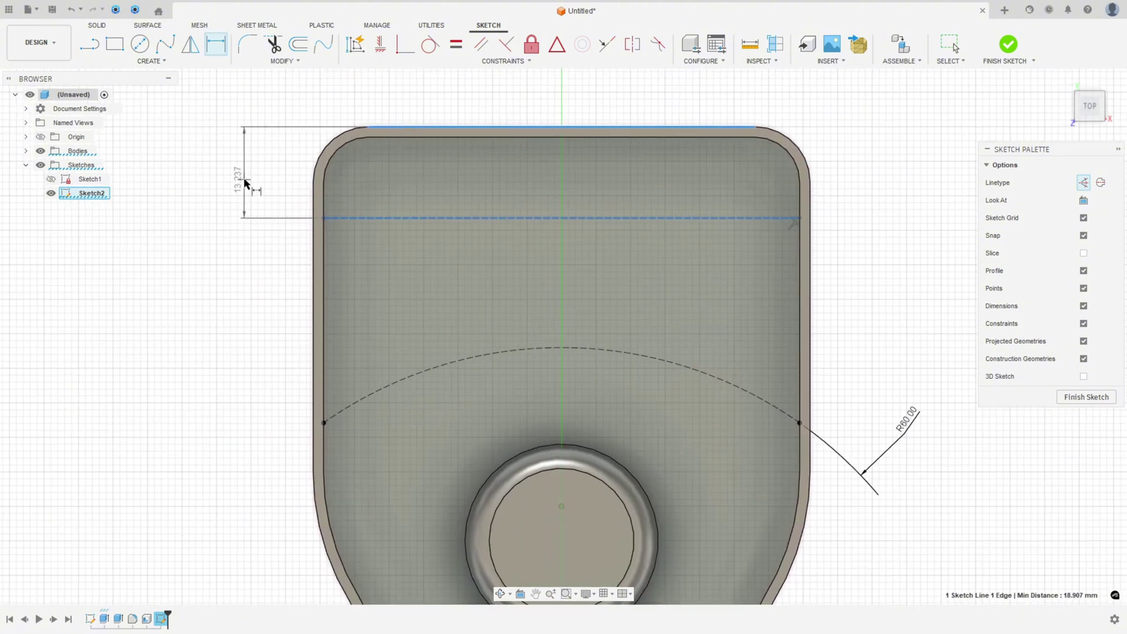
pyautogui.click(244, 183)
pyautogui.write('10')
pyautogui.press('Return')
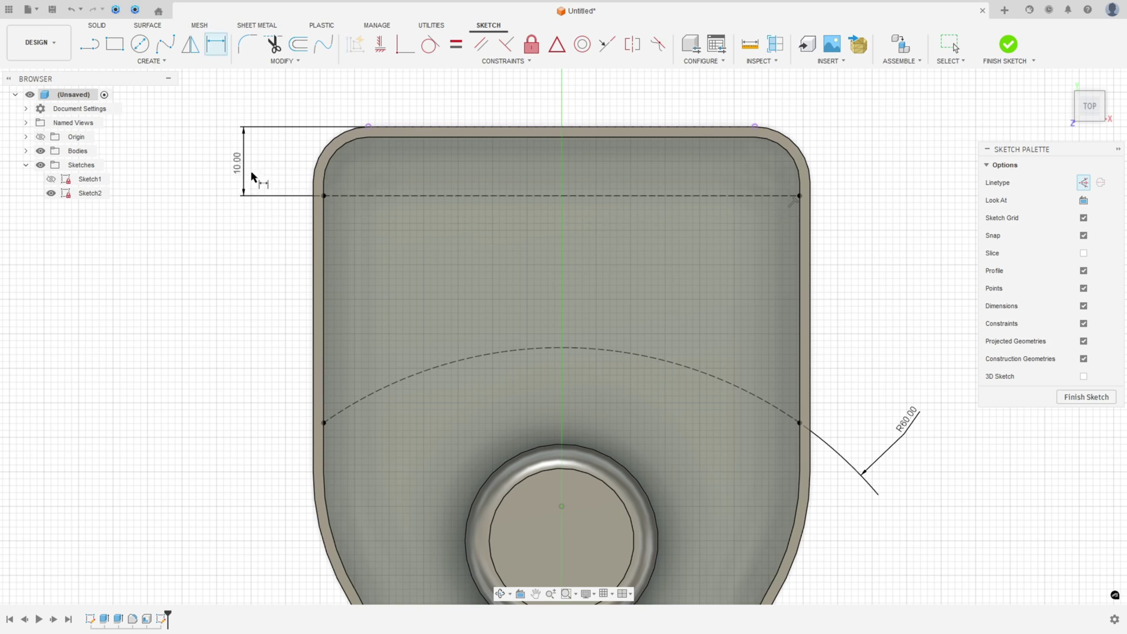
# - Start a Center to Center Slot, and mark up the 4 mm slot width and the slot end arc in the Draw 67 PDF
pyautogui.scroll(-1, 156, 301)
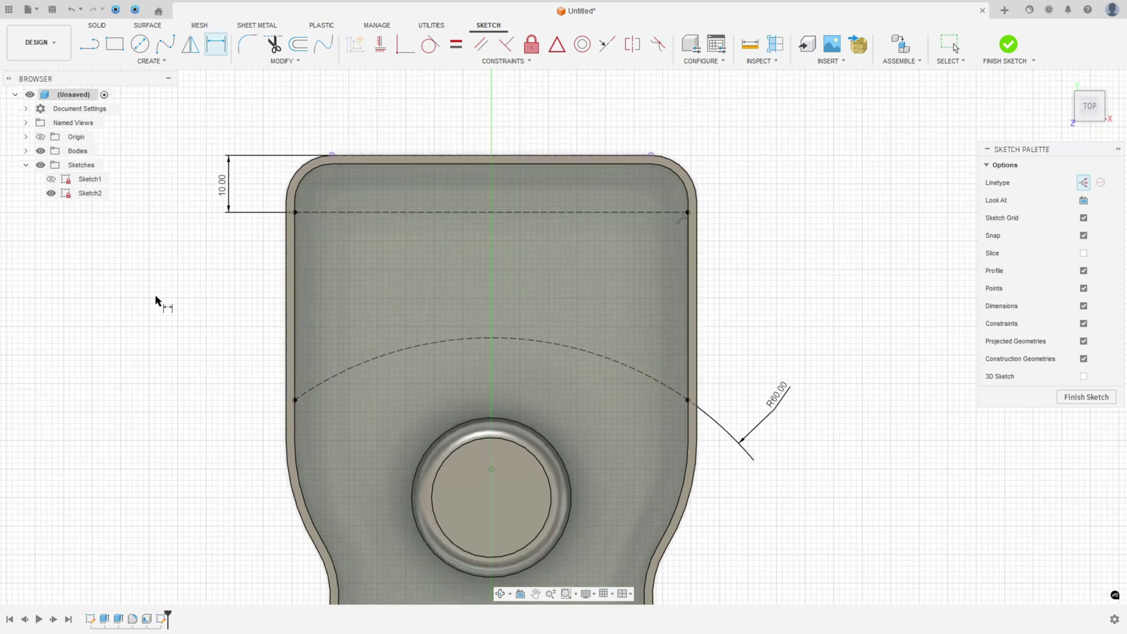
pyautogui.click(150, 61)
pyautogui.moveTo(165, 145)
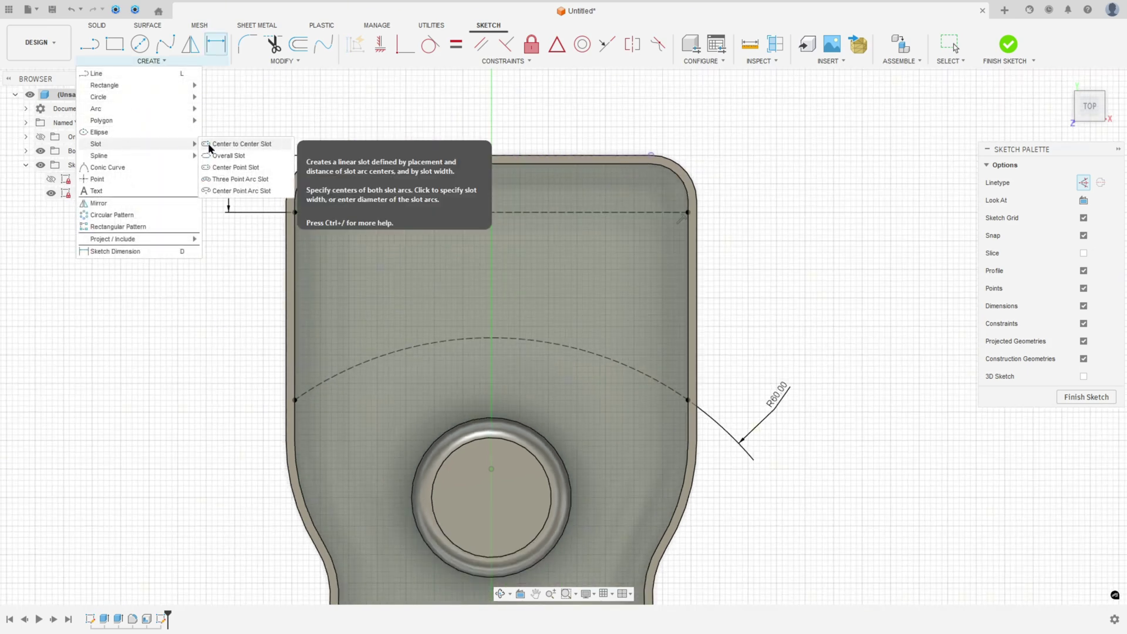
pyautogui.click(235, 144)
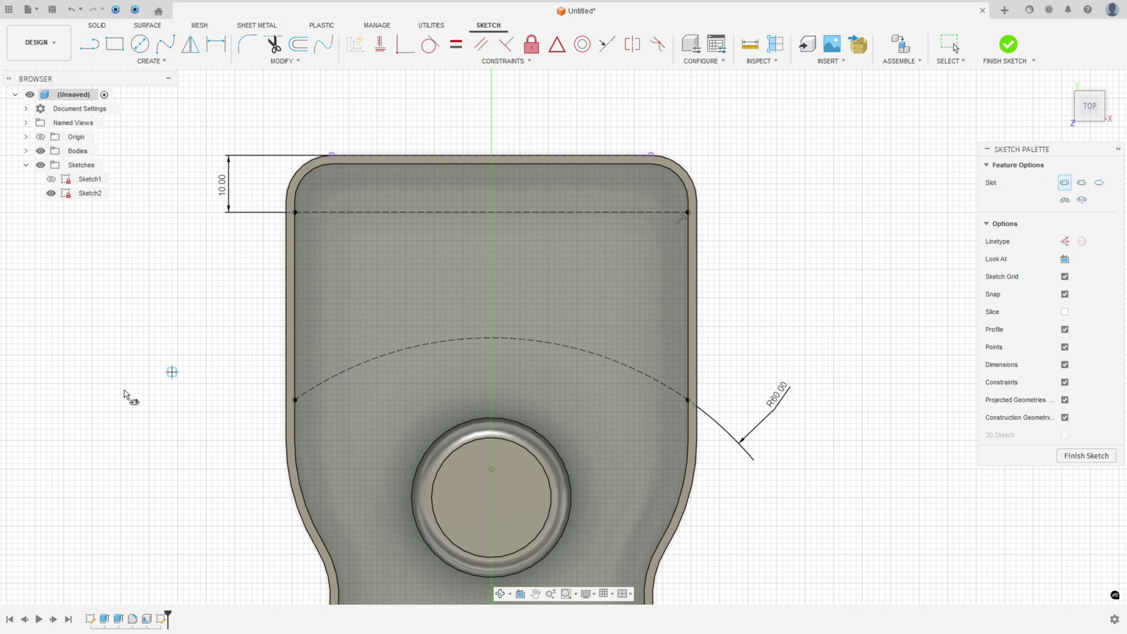
pyautogui.hotkey('alt', 'Tab')
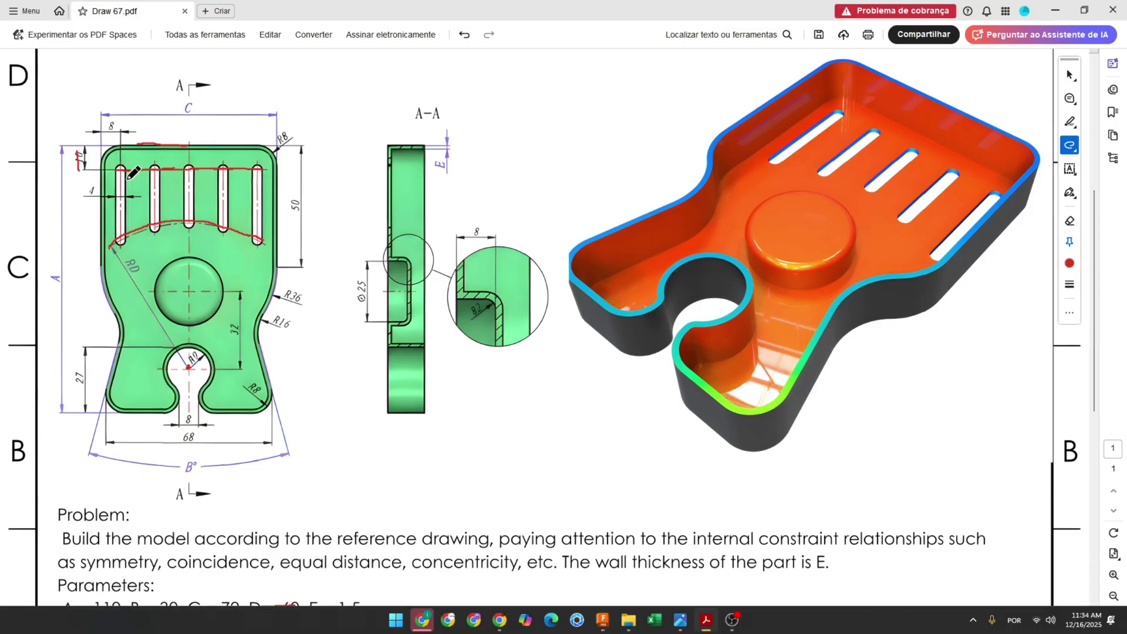
pyautogui.moveTo(80, 192); pyautogui.dragTo(99, 191)
pyautogui.moveTo(111, 245); pyautogui.dragTo(145, 229)
pyautogui.click(603, 620)
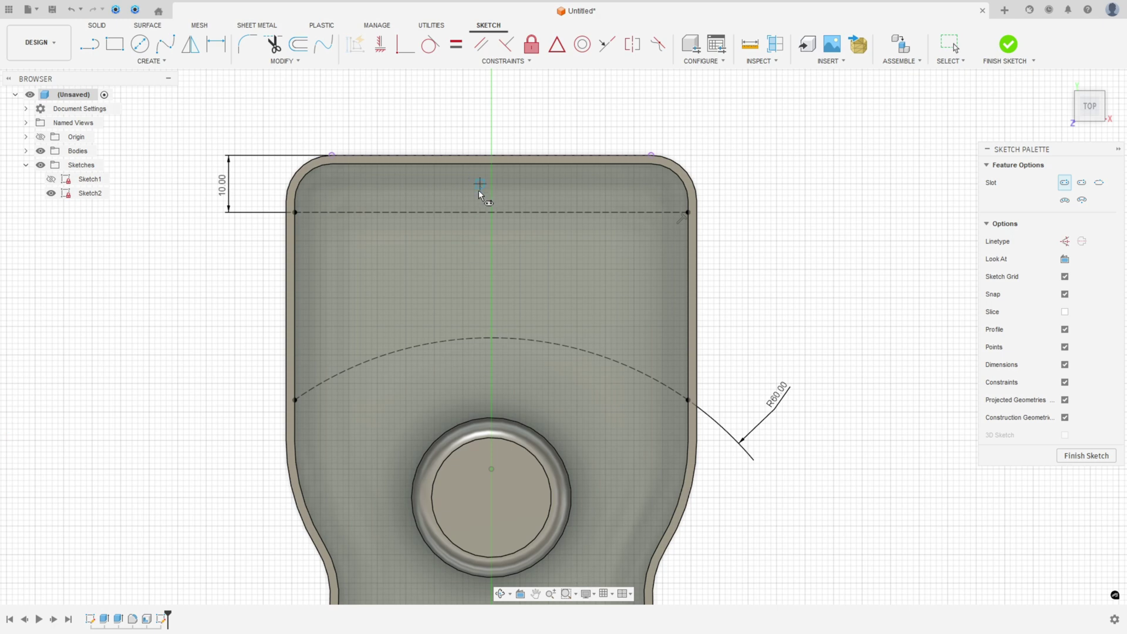
# - Back in Fusion, draw a 4 mm wide vertical slot on the centre axis from the horizontal construction line to the arc
pyautogui.click(493, 212)
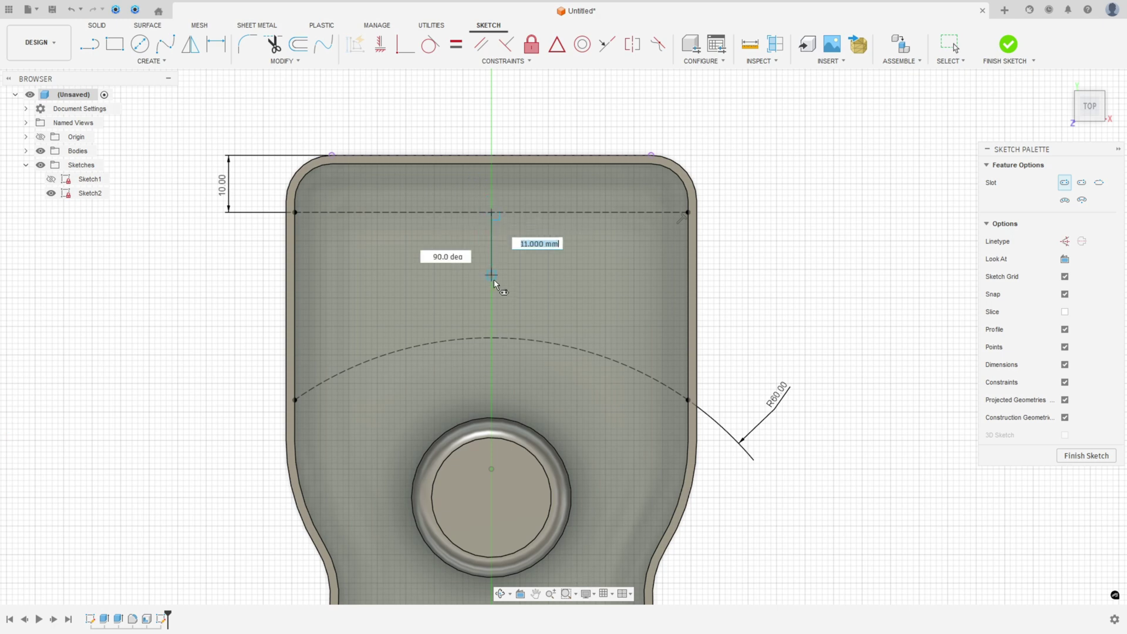
pyautogui.click(492, 339)
pyautogui.write('4')
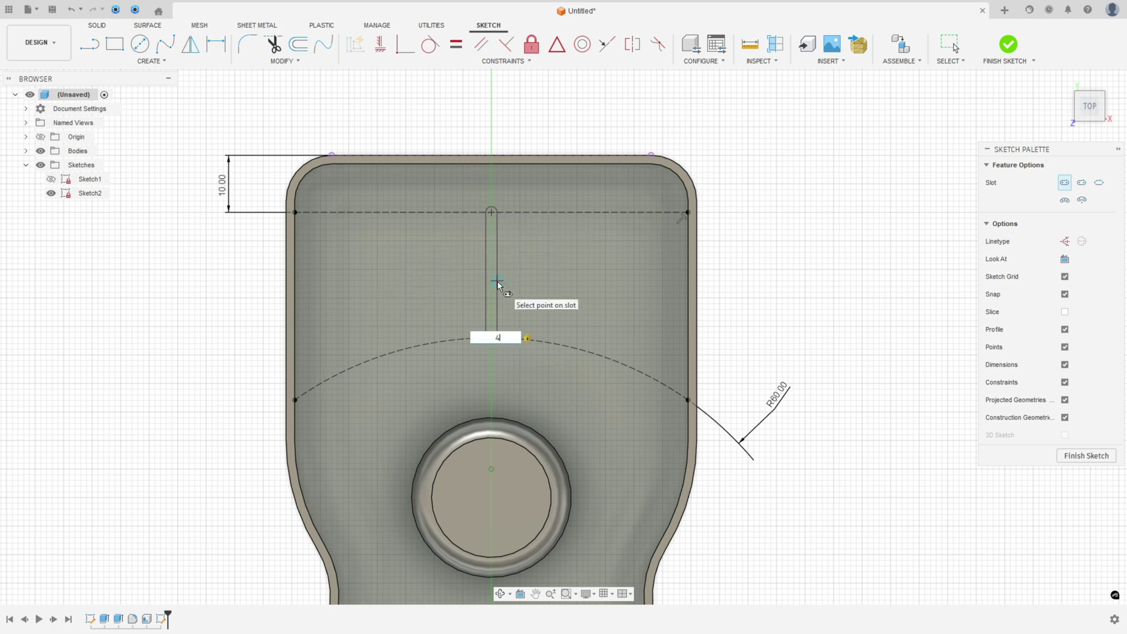
pyautogui.press('Return')
pyautogui.press('Escape')
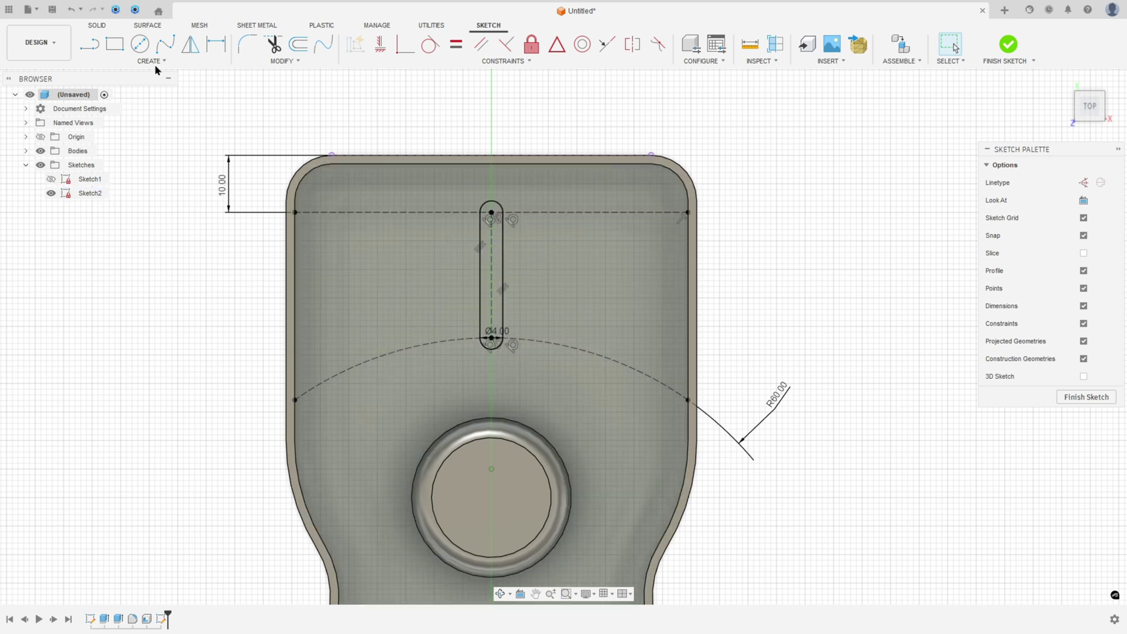
# - Draw a second 4 mm wide vertical slot, about 24 mm between centres, left of the middle slot from the construction line to the arc
pyautogui.click(154, 61)
pyautogui.moveTo(115, 143)
pyautogui.click(218, 143)
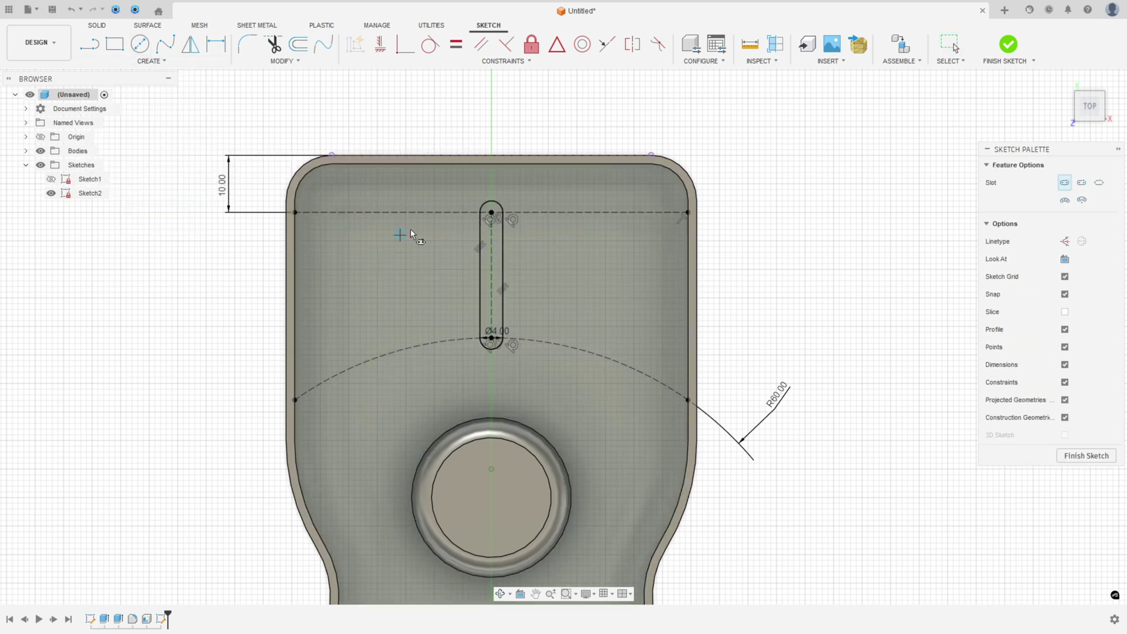
pyautogui.click(403, 210)
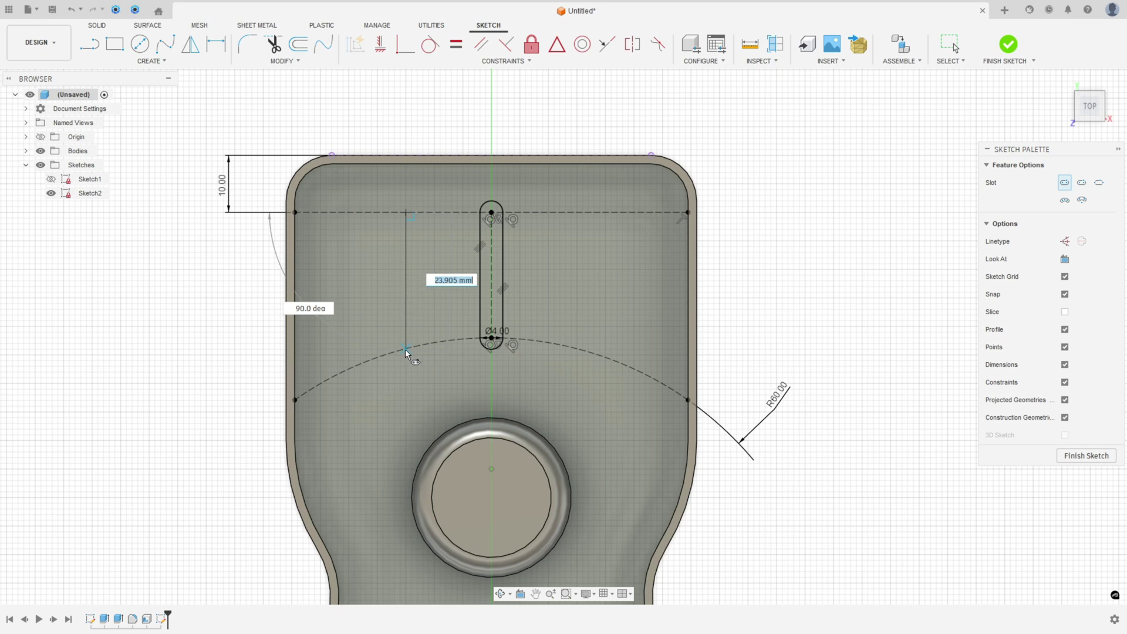
pyautogui.click(406, 348)
pyautogui.write('4')
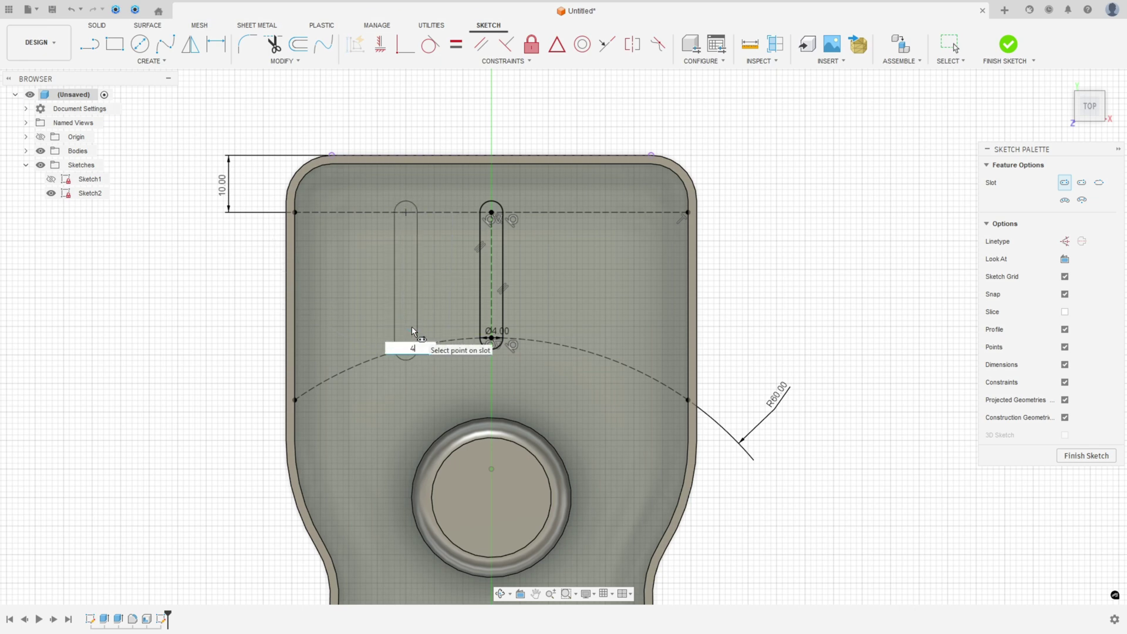
pyautogui.press('Return')
# - Draw a third 4 mm wide vertical slot near the left wall, from the construction line to the arc
pyautogui.click(336, 211)
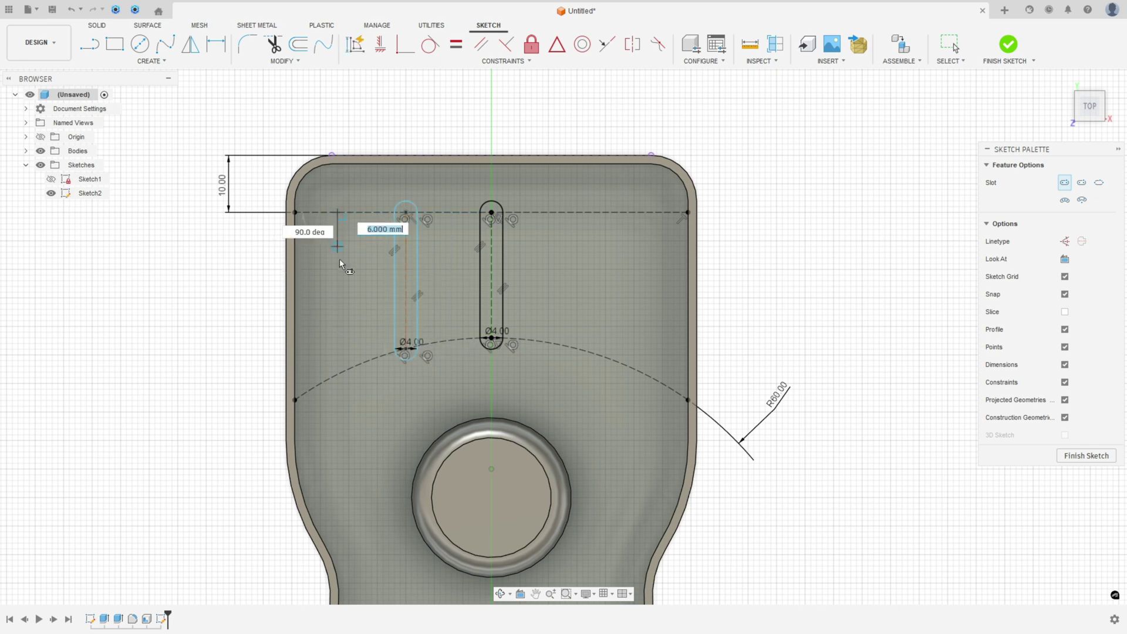
pyautogui.click(338, 373)
pyautogui.write('4')
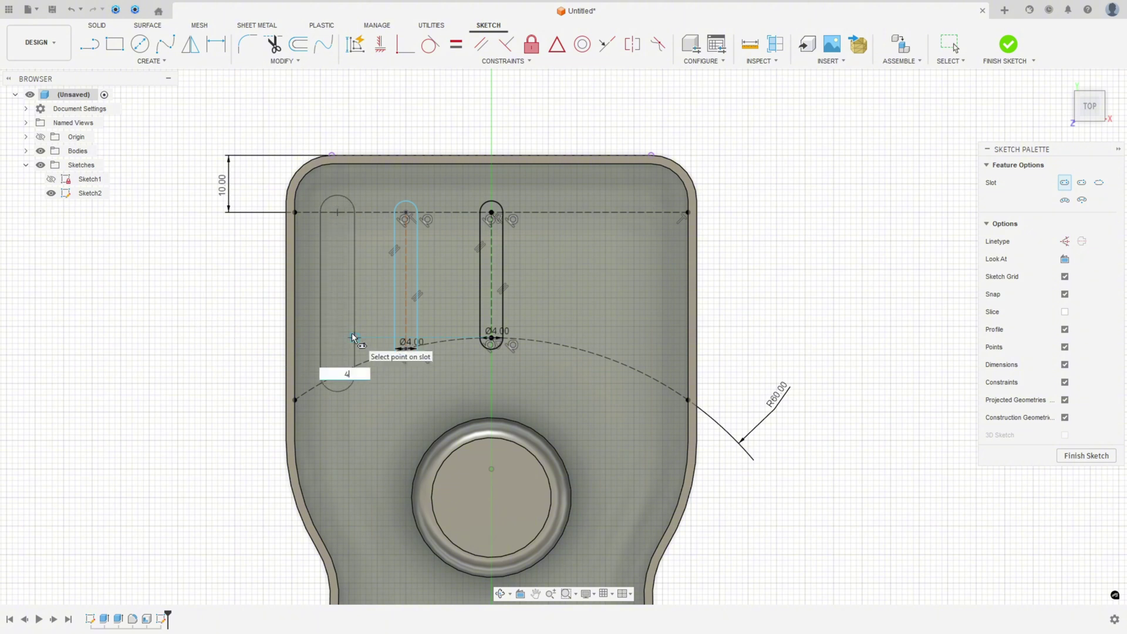
pyautogui.press('Return')
pyautogui.press('Escape')
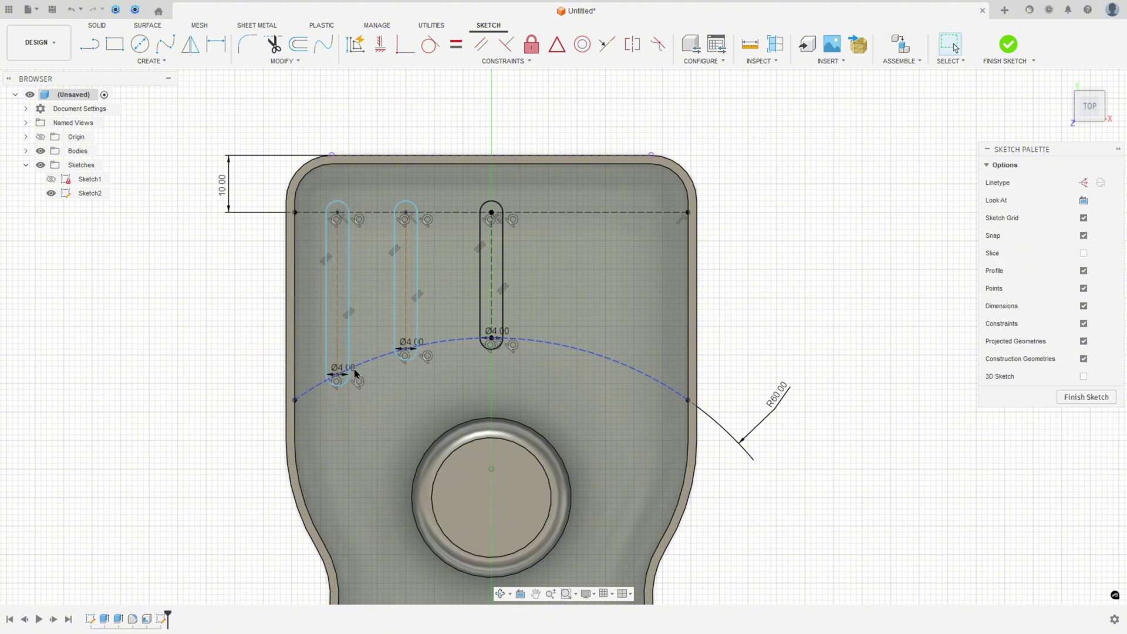
pyautogui.click(214, 48)
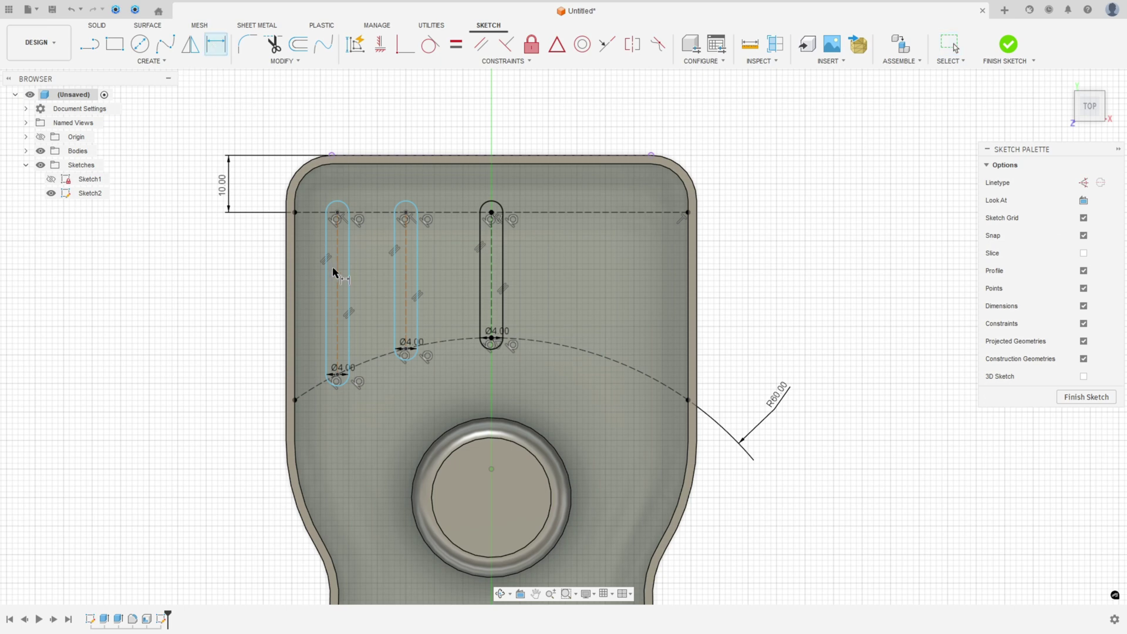
pyautogui.click(339, 262)
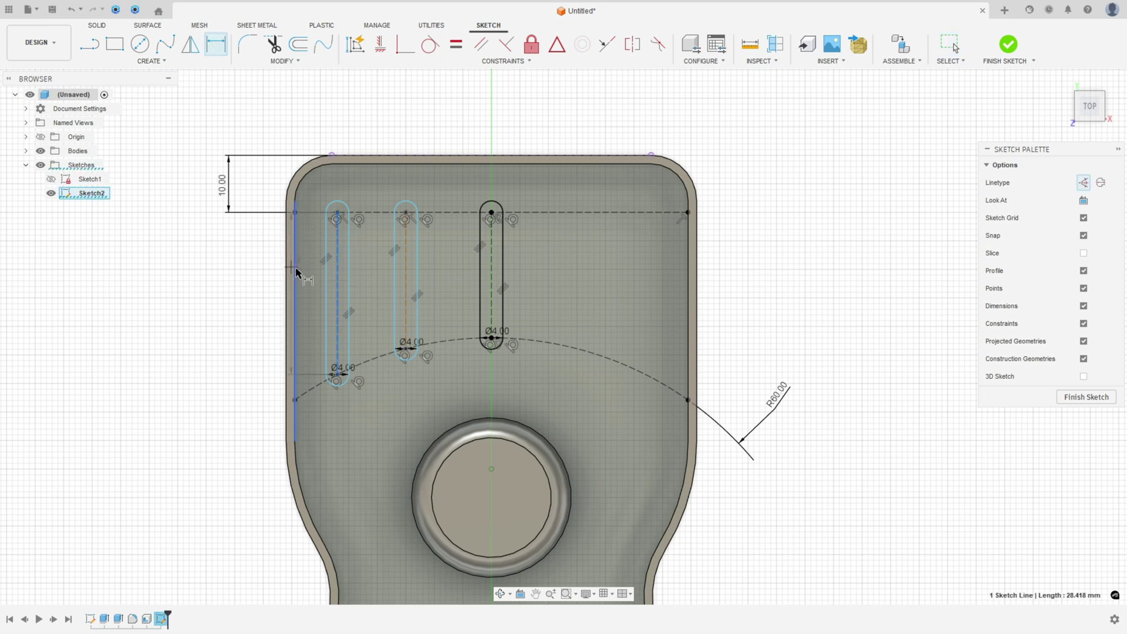
pyautogui.press('Escape')
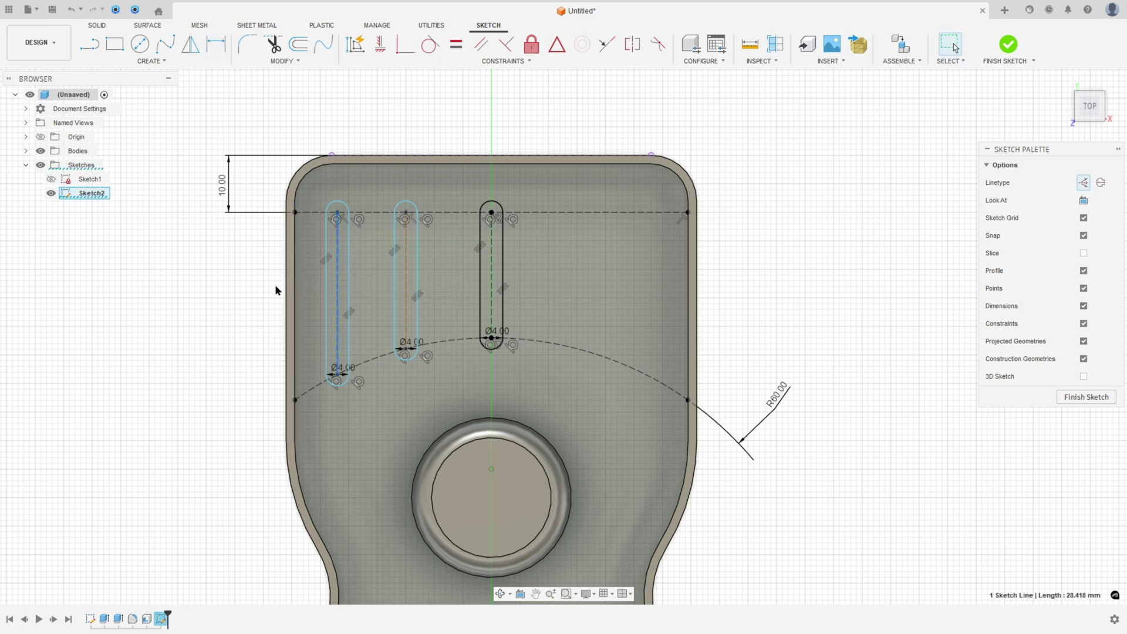
# - Dimension the leftmost slot's centreline 8 mm from the body's outer left edge
pyautogui.click(287, 290)
pyautogui.click(215, 45)
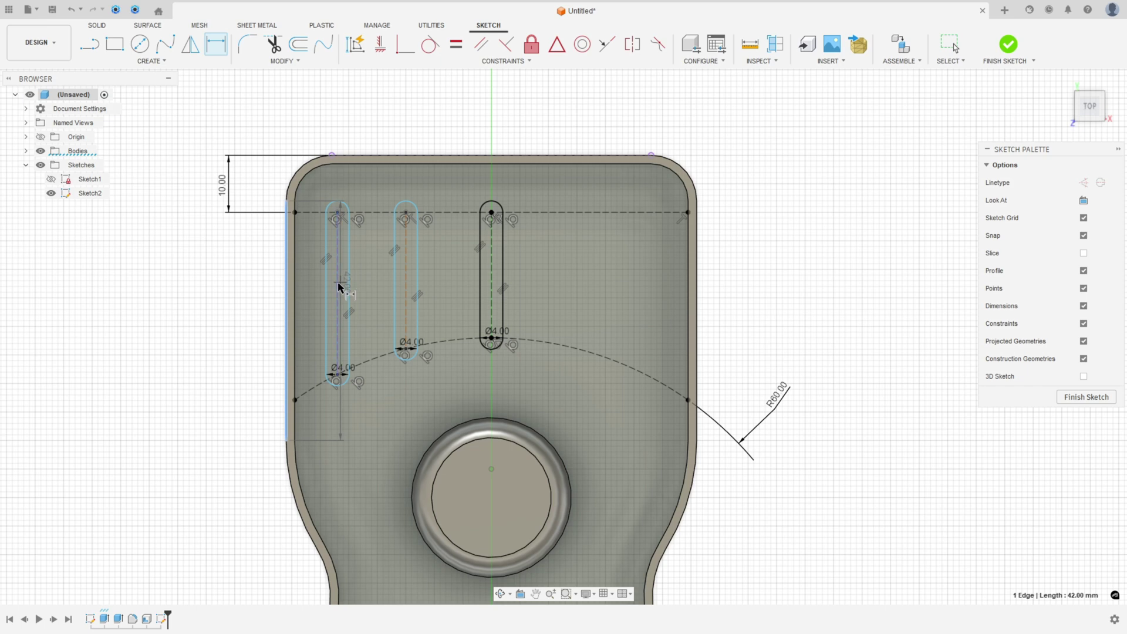
pyautogui.click(337, 283)
pyautogui.click(313, 126)
pyautogui.write('8.9999995977')
pyautogui.press('Return')
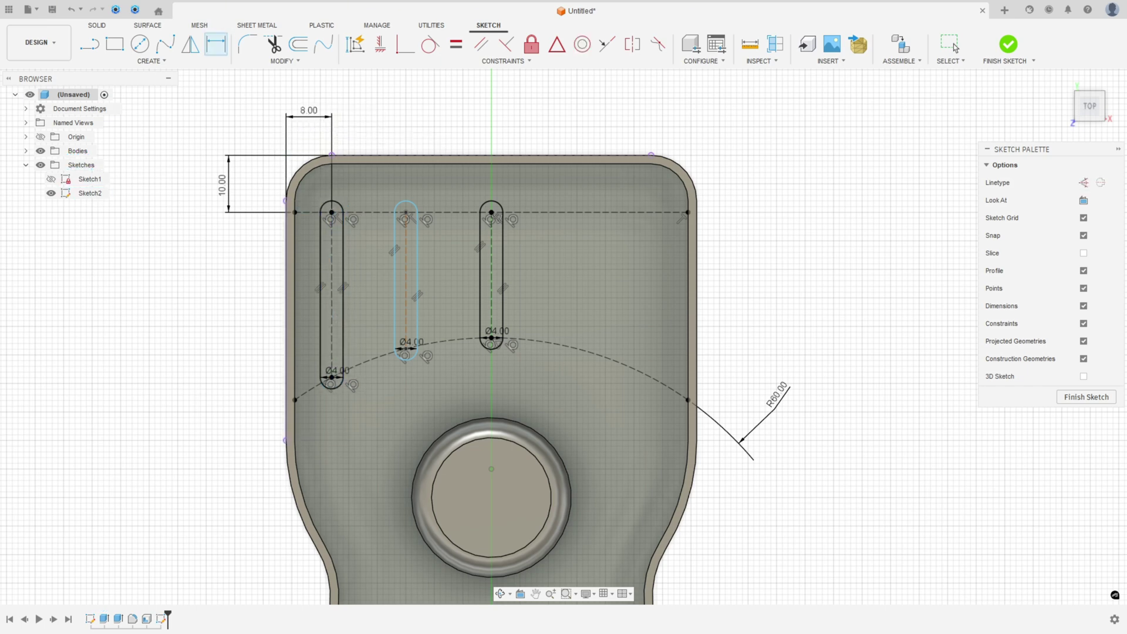
# - In the Draw 67 PDF, mark up the leftmost slot along its length
pyautogui.hotkey('alt', 'Tab')
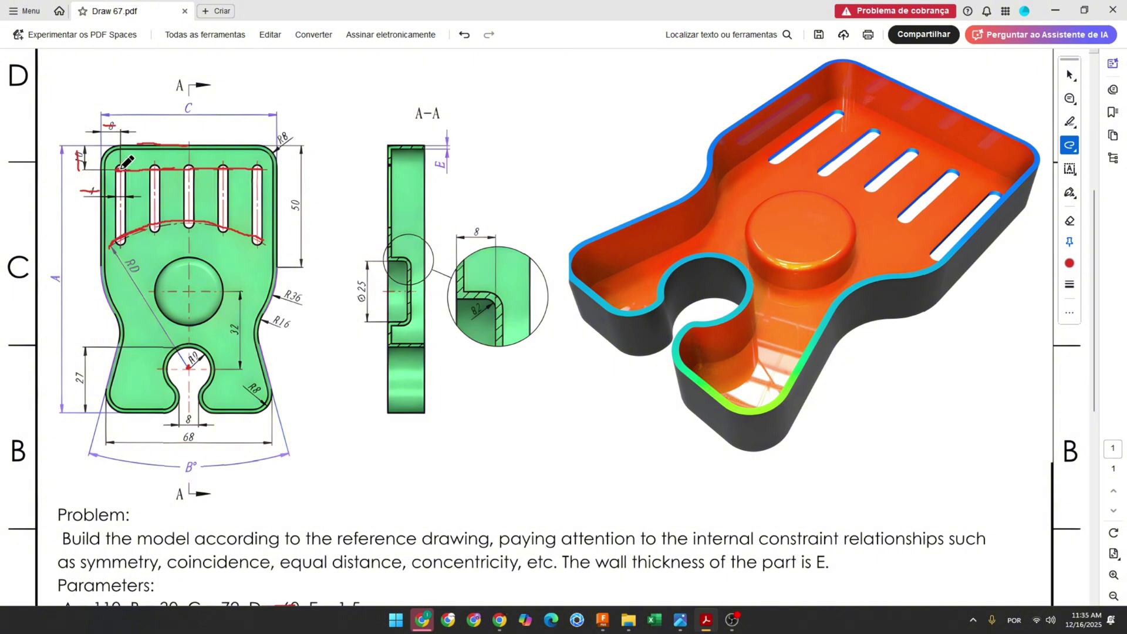
pyautogui.moveTo(121, 168); pyautogui.dragTo(122, 232)
pyautogui.moveTo(125, 171); pyautogui.dragTo(126, 215)
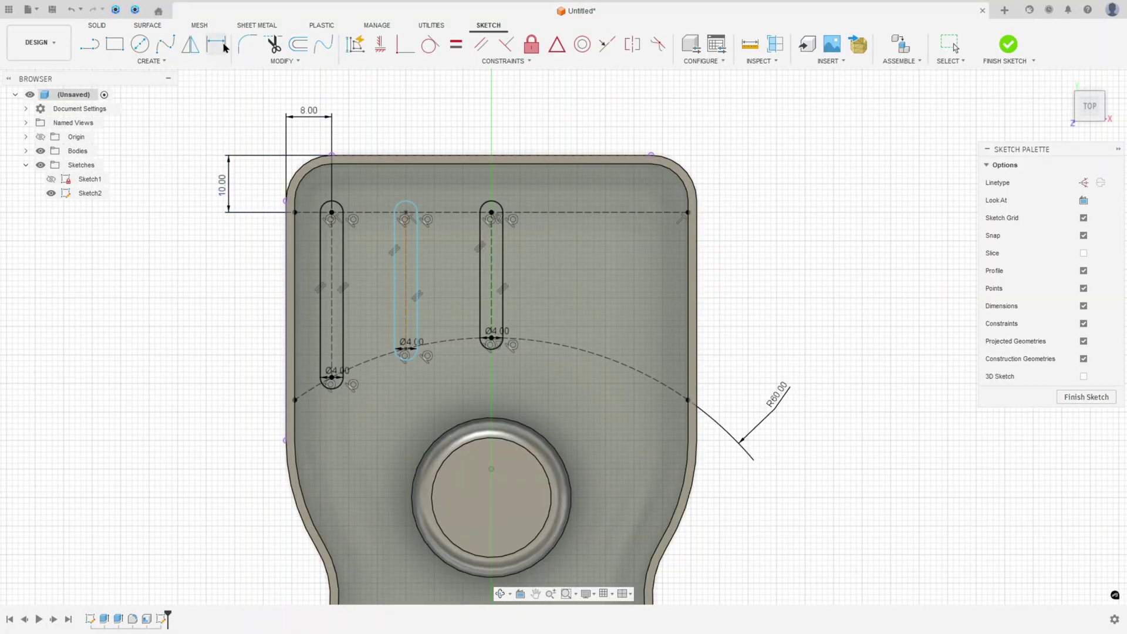
# - Add a driven dimension between the centrelines of the leftmost slot and the middle slot
pyautogui.click(222, 46)
pyautogui.click(332, 236)
pyautogui.click(492, 235)
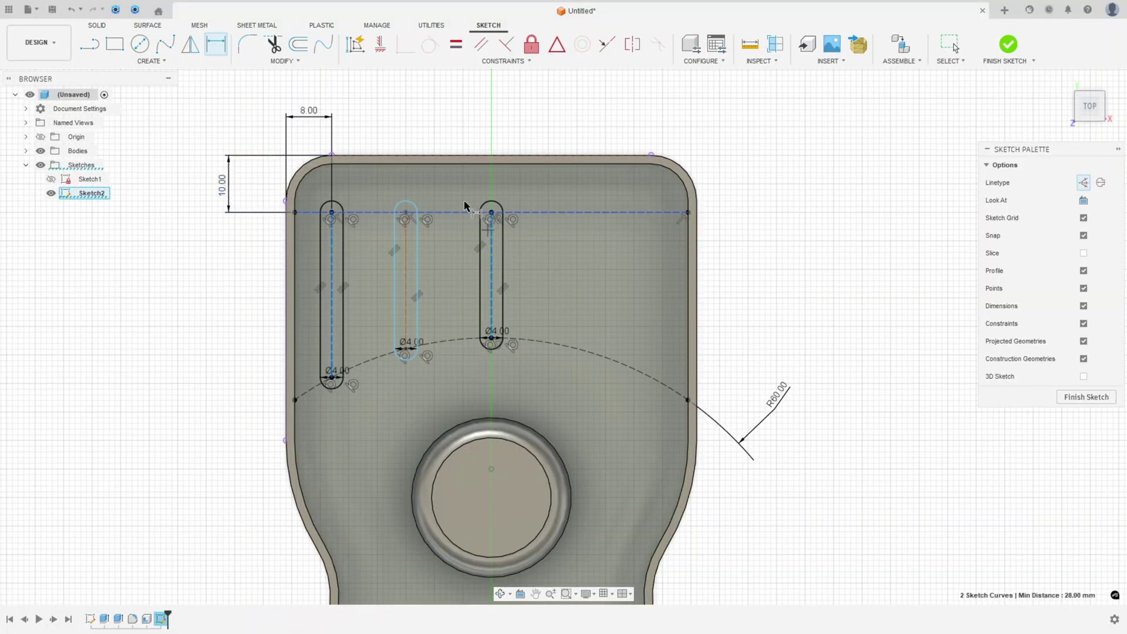
pyautogui.click(386, 118)
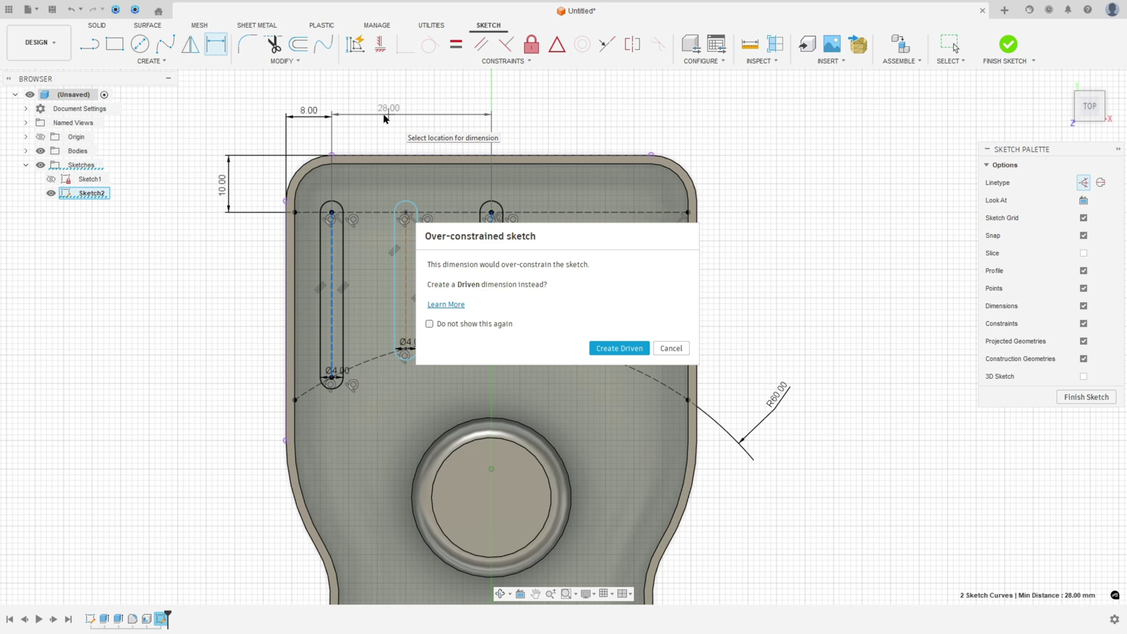
pyautogui.click(628, 348)
# - Dimension the spacing between the centrelines of the leftmost slot and the second slot as 14 mm
pyautogui.click(406, 257)
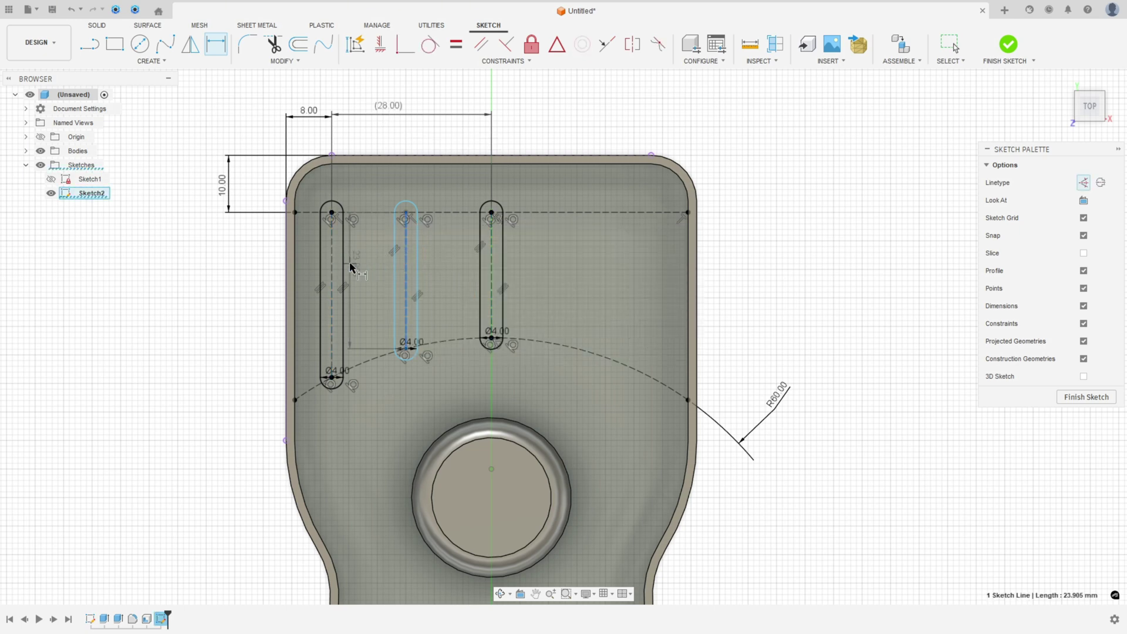
pyautogui.click(332, 281)
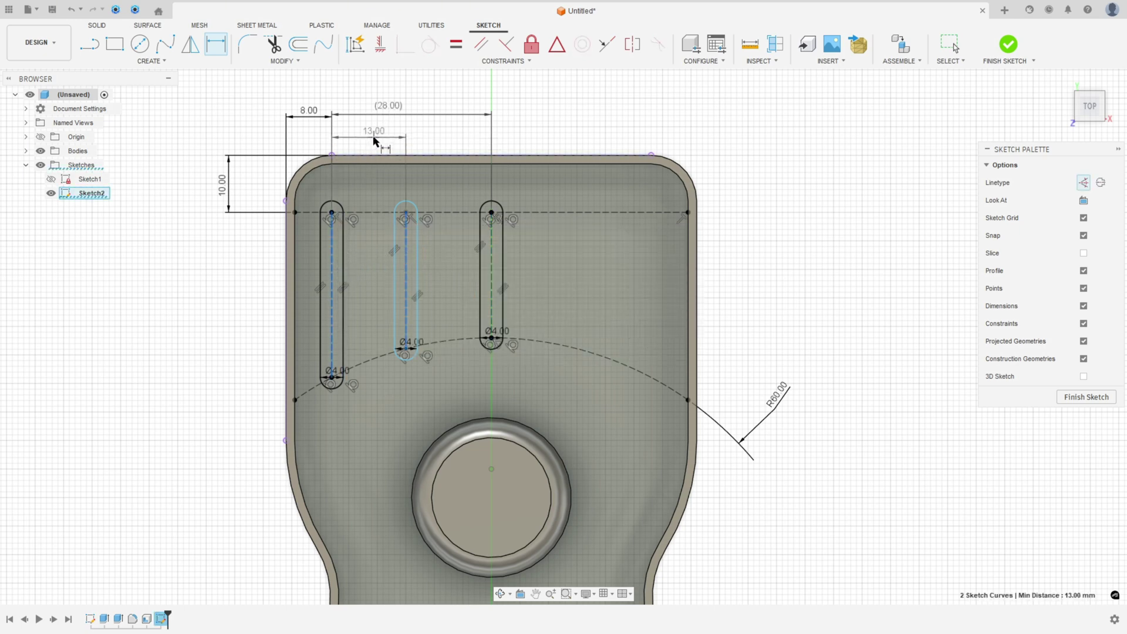
pyautogui.click(387, 133)
pyautogui.write('14')
pyautogui.press('Return')
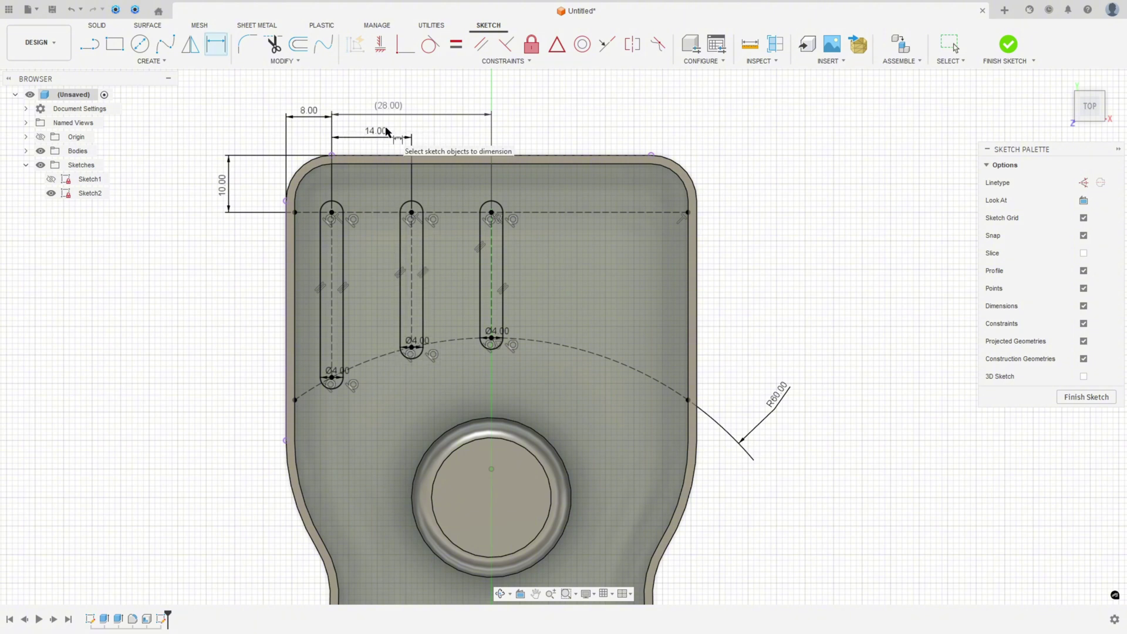
pyautogui.click(413, 259)
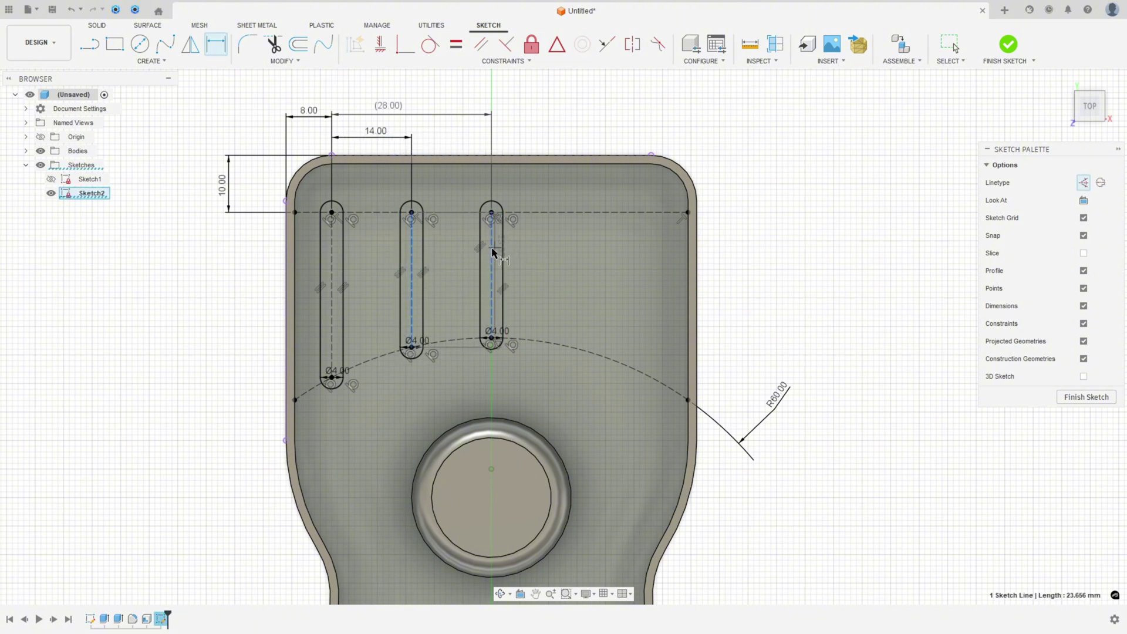
pyautogui.click(492, 252)
pyautogui.press('Escape')
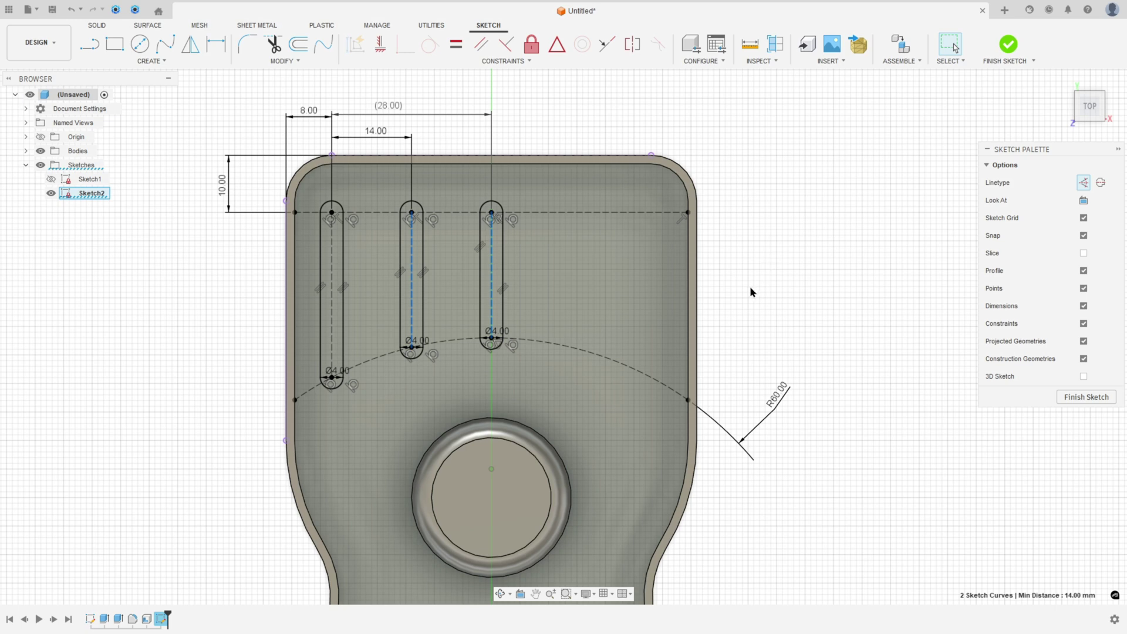
# - Mirror the two slots left of the middle slot across the middle slot's centreline
pyautogui.scroll(-1, 750, 292)
pyautogui.click(190, 43)
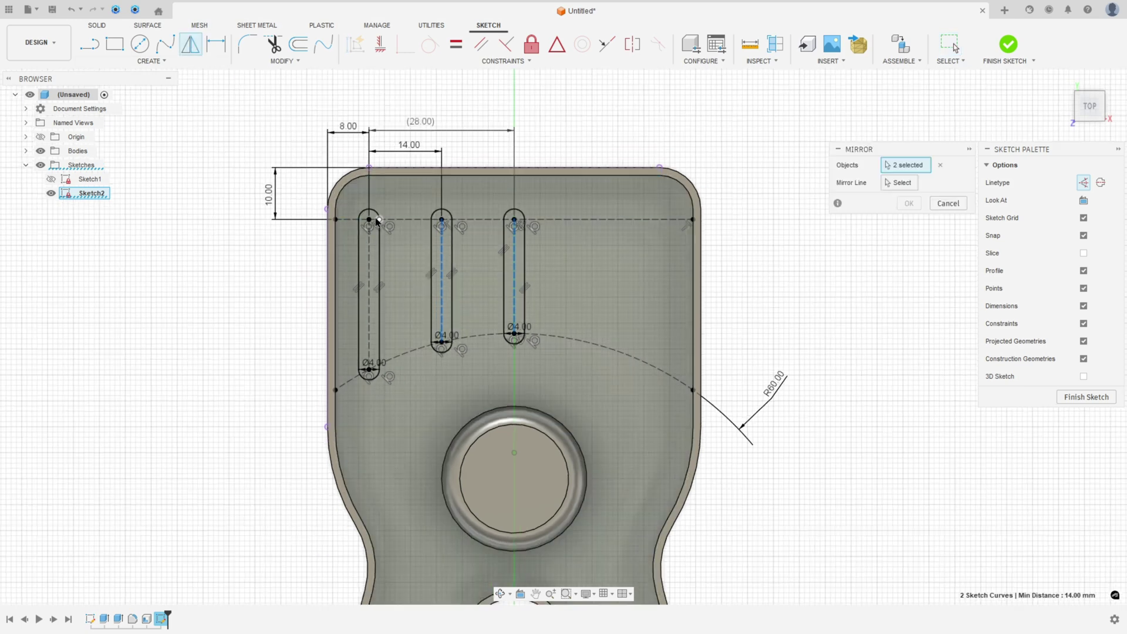
pyautogui.moveTo(356, 200); pyautogui.dragTo(464, 400)
pyautogui.click(898, 183)
pyautogui.scroll(1, 532, 273)
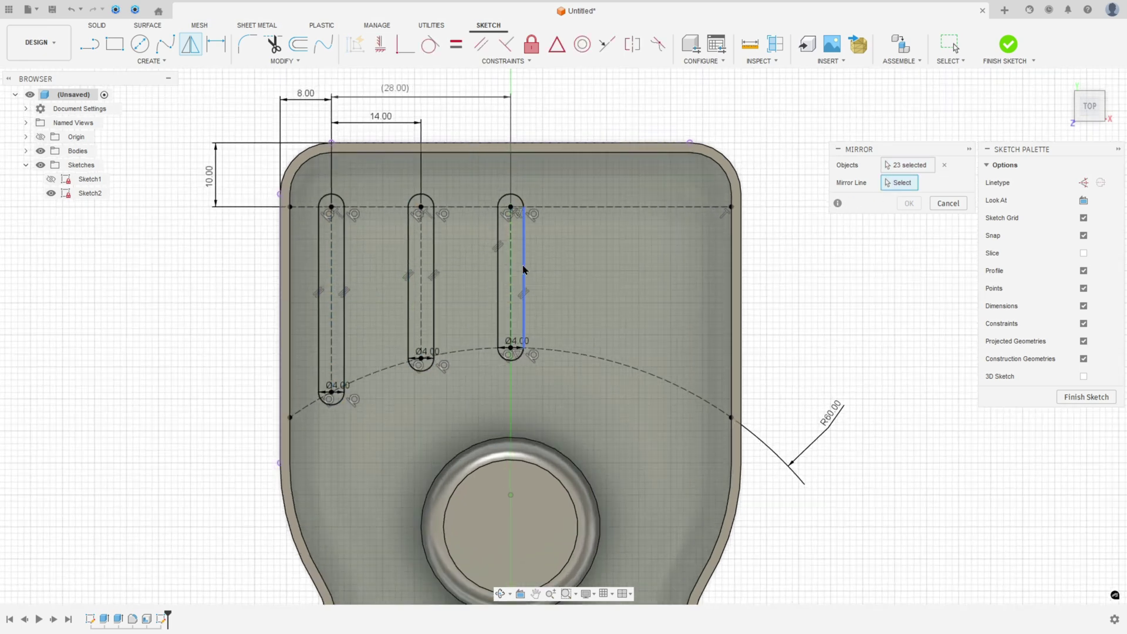
pyautogui.click(511, 259)
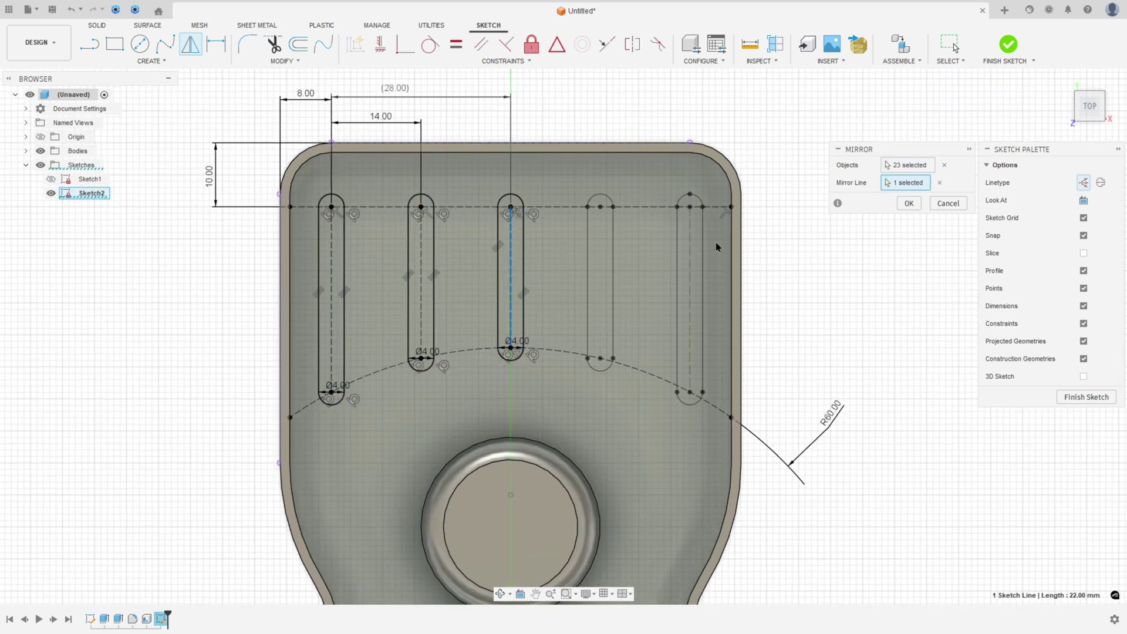
pyautogui.click(910, 204)
# - Hide the constraint symbols in the sketch and finish the slot sketch
pyautogui.scroll(-1, 868, 251)
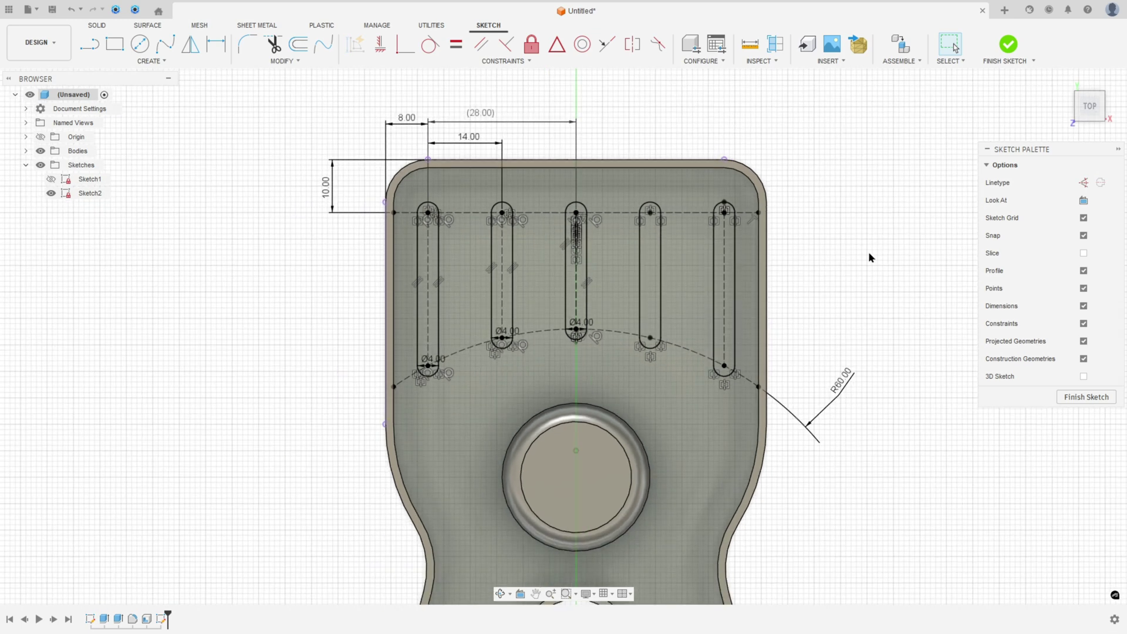
pyautogui.click(1084, 324)
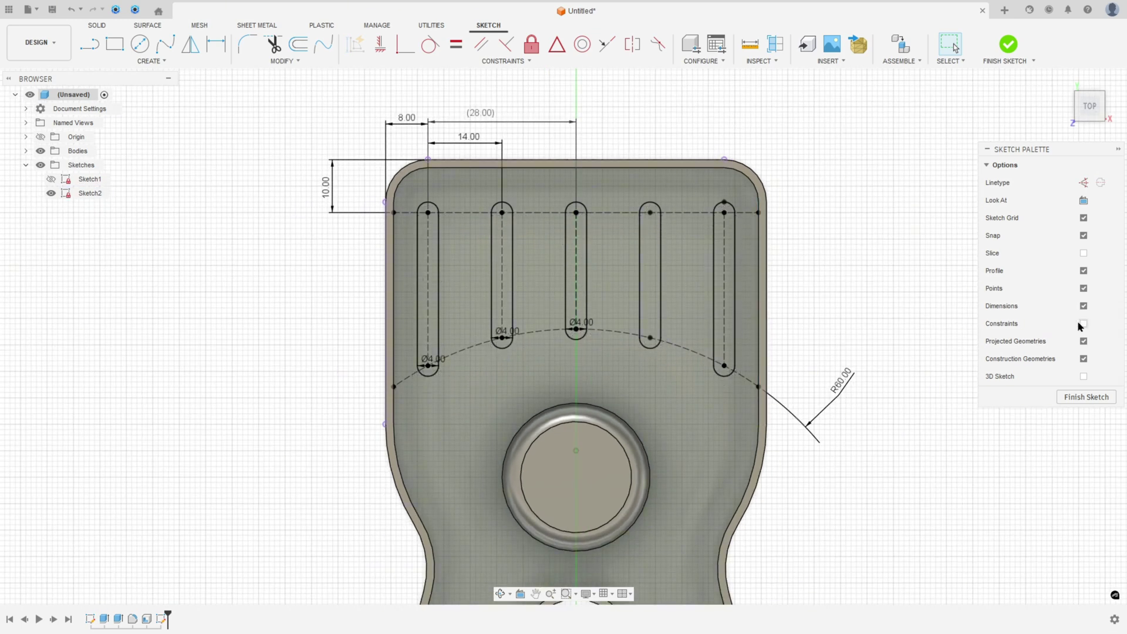
pyautogui.click(1008, 52)
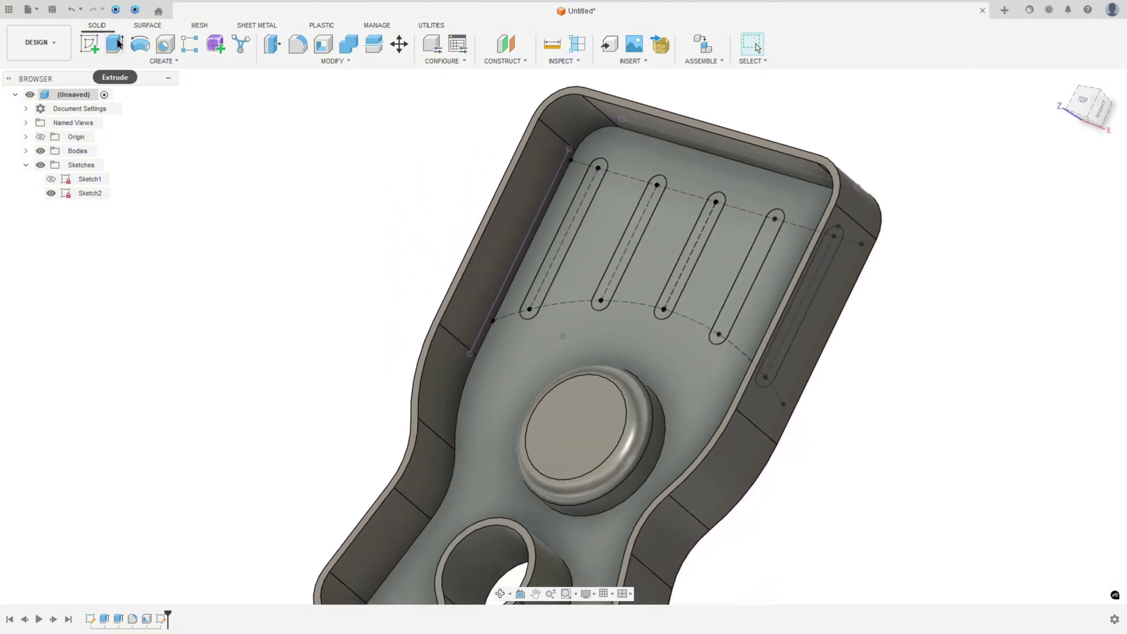
# - Extrude all five slot profiles as a cut through the floor, with extent type All and the direction flipped
pyautogui.click(115, 44)
pyautogui.click(570, 206)
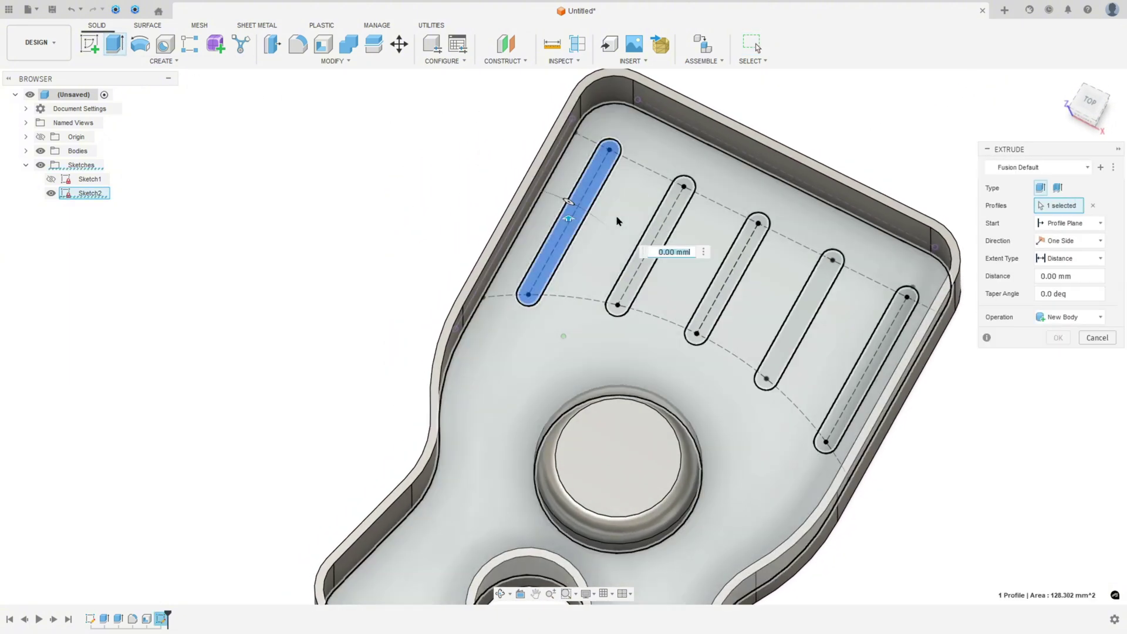
pyautogui.click(660, 235)
pyautogui.click(747, 256)
pyautogui.click(823, 284)
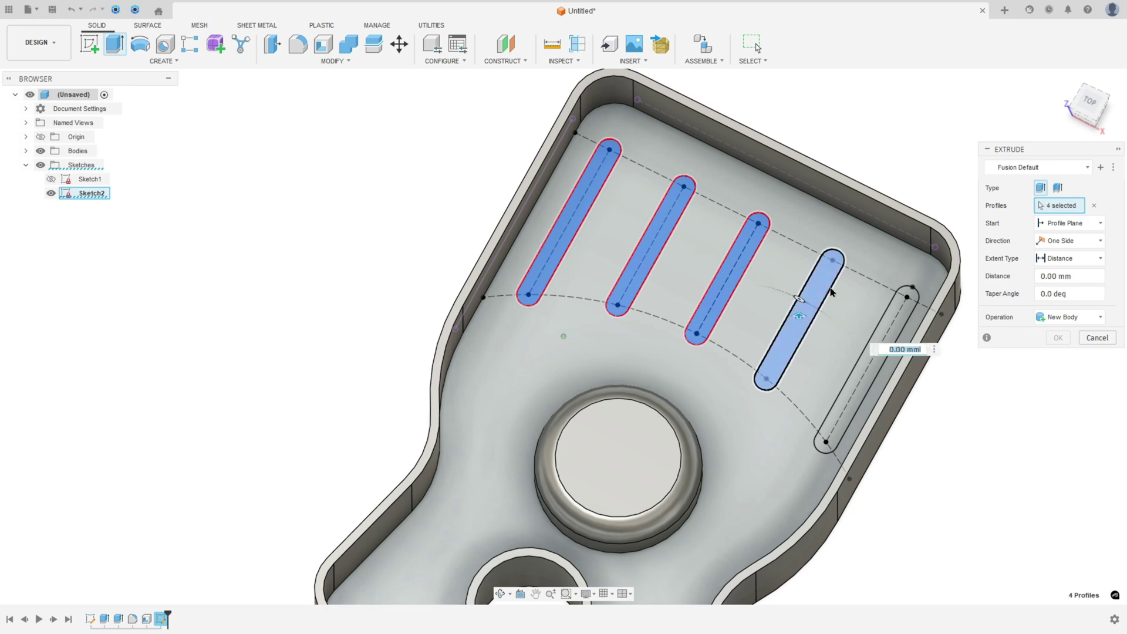
pyautogui.click(869, 367)
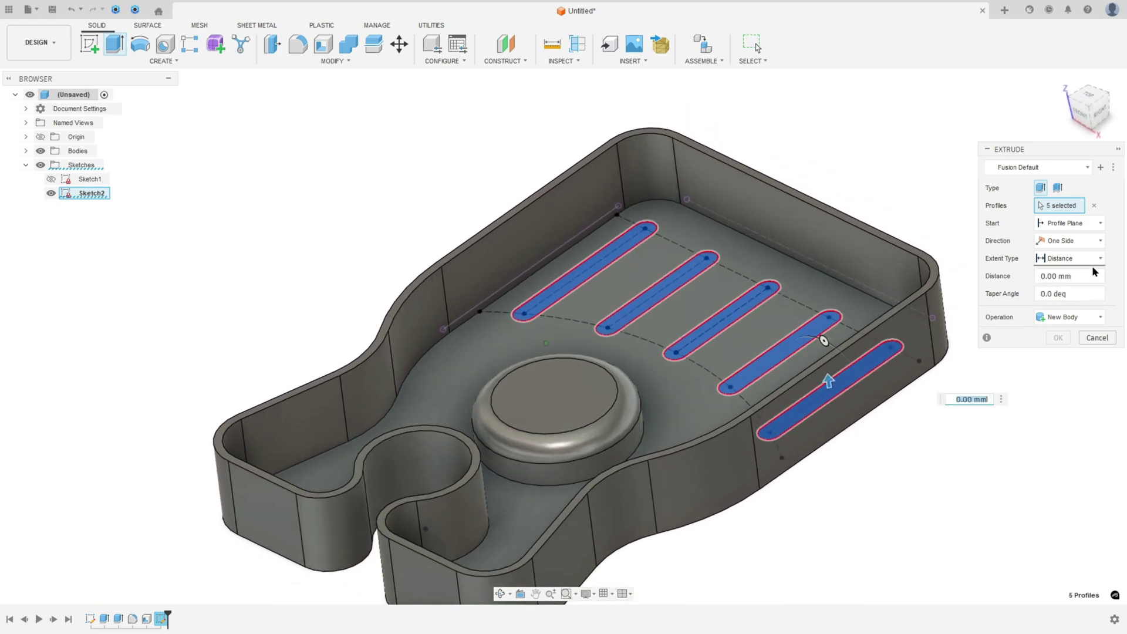
pyautogui.click(1070, 258)
pyautogui.click(1057, 308)
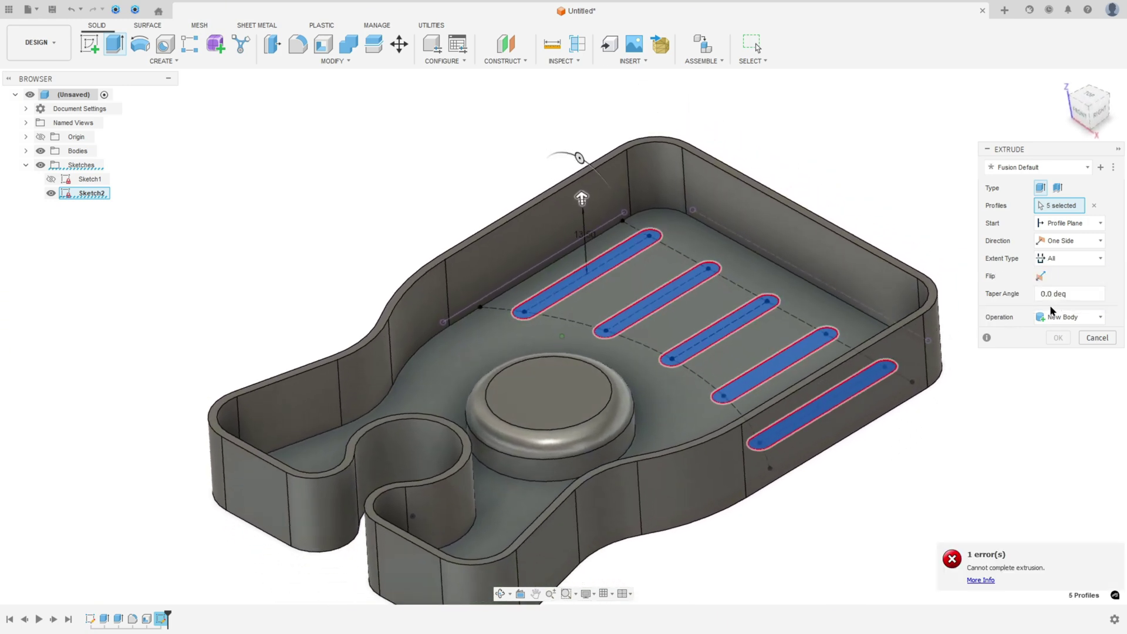
pyautogui.click(1040, 276)
pyautogui.click(1058, 356)
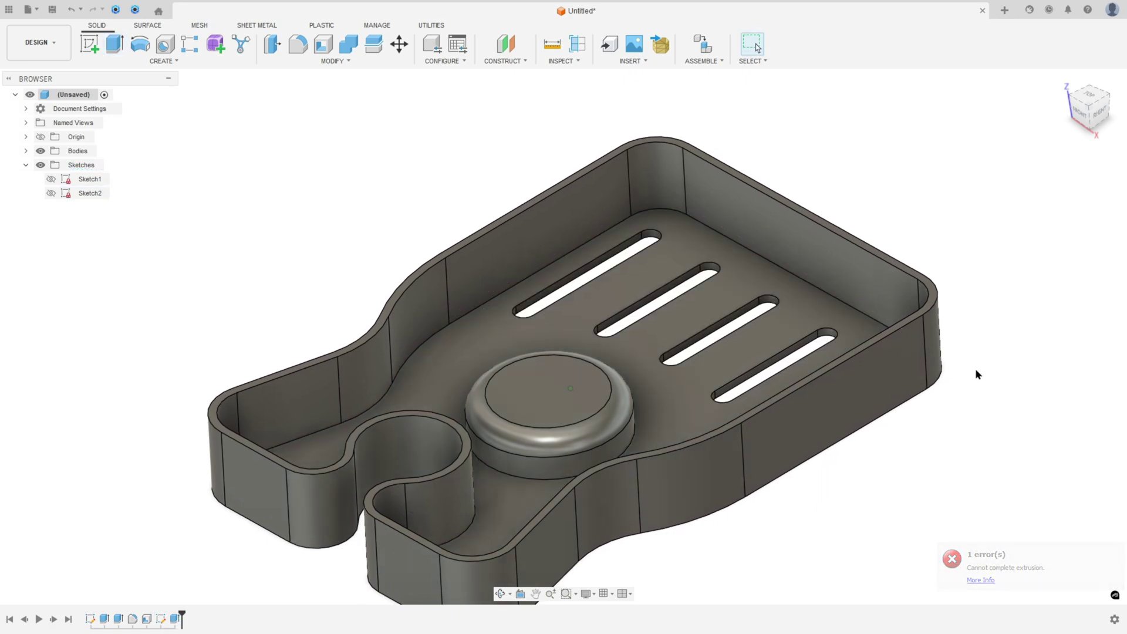
pyautogui.keyDown('shift'); pyautogui.moveTo(974, 368); pyautogui.dragTo(970, 325, button='middle'); pyautogui.keyUp('shift')
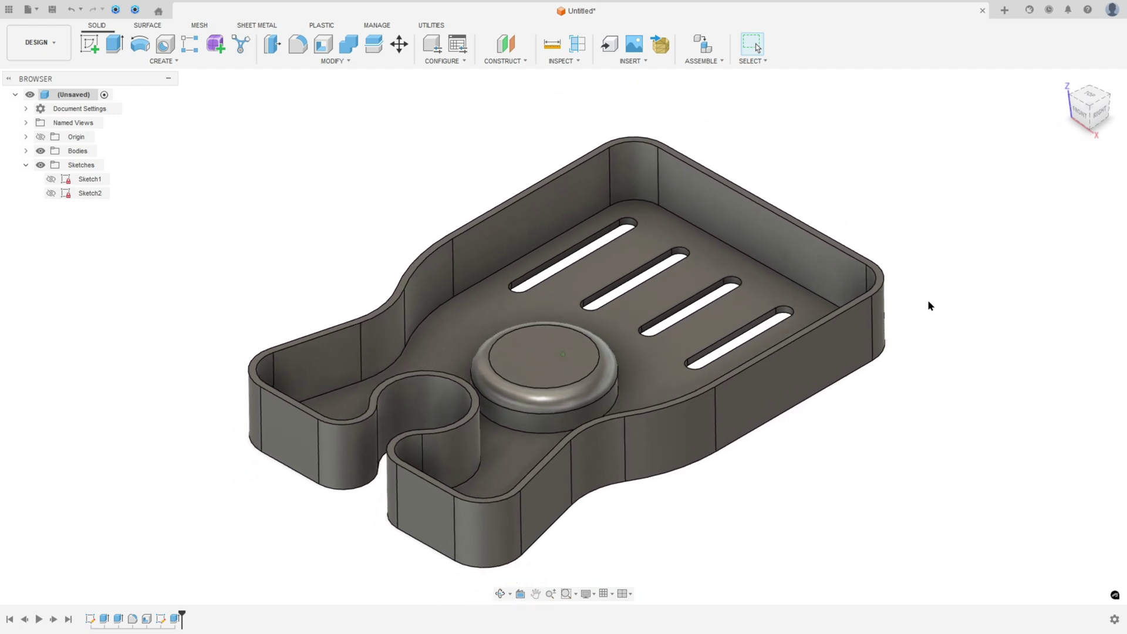
# - Switch to the Draw 67 PDF and draw a red box around the standard volume answer below the question
pyautogui.hotkey('alt', 'Tab')
pyautogui.scroll(-3, 302, 372)
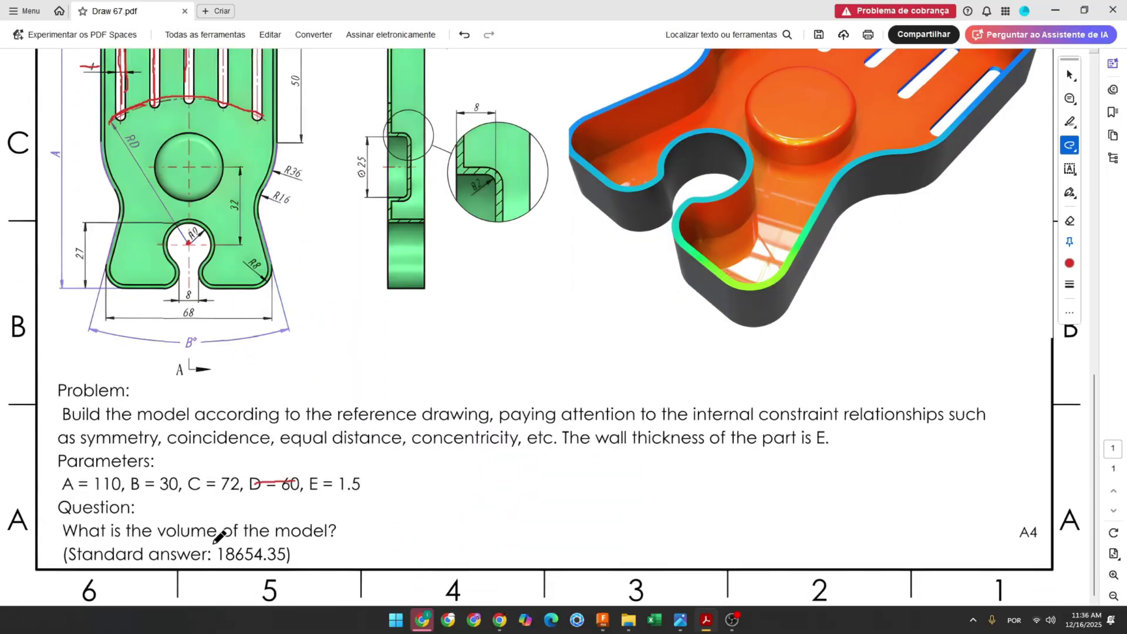
pyautogui.moveTo(215, 544)
pyautogui.mouseDown()
pyautogui.moveTo(215, 567)
pyautogui.moveTo(273, 568)
pyautogui.moveTo(296, 550)
pyautogui.mouseUp()
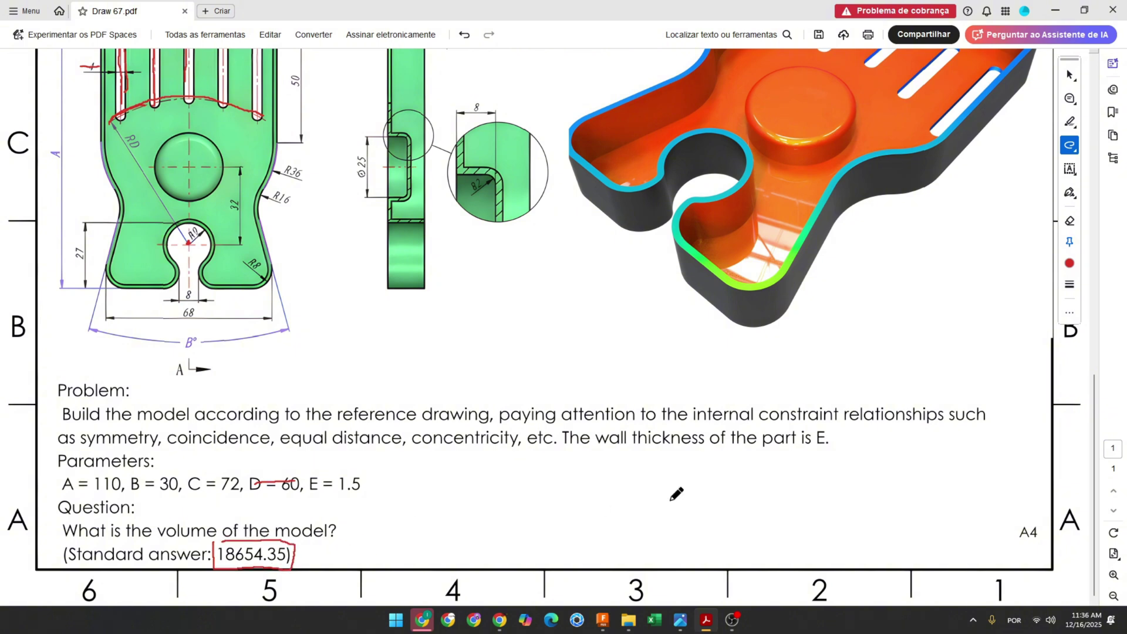
# - Switch back to Fusion and compare the component's volume in its properties with the PDF's standard answer
pyautogui.click(603, 620)
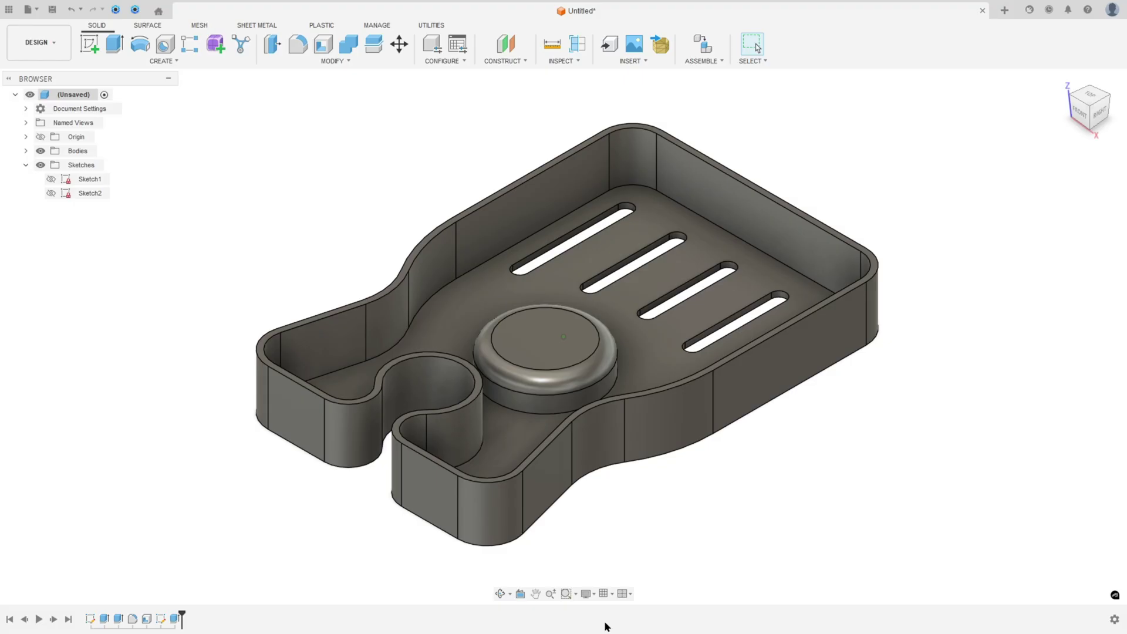
pyautogui.rightClick(76, 95)
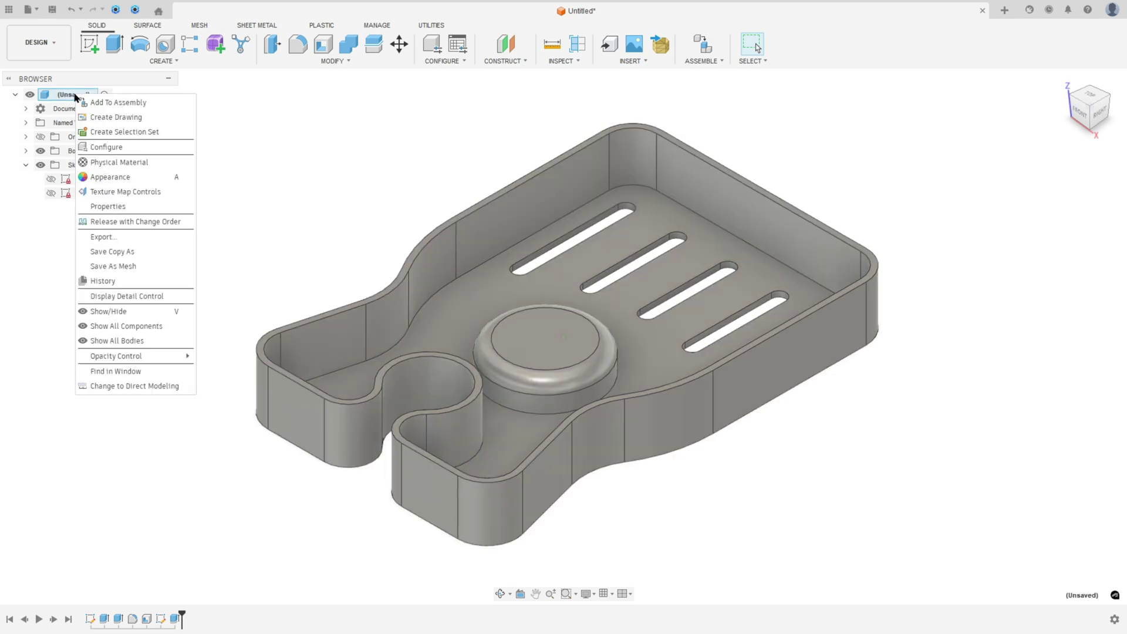
pyautogui.click(113, 210)
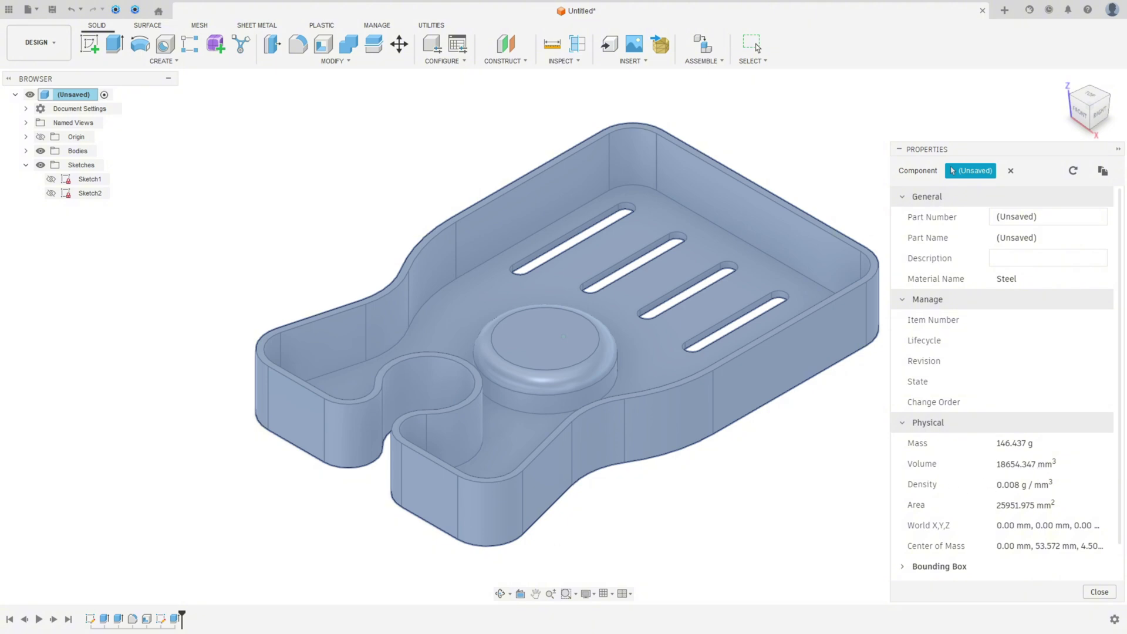
pyautogui.hotkey('alt', 'Tab')
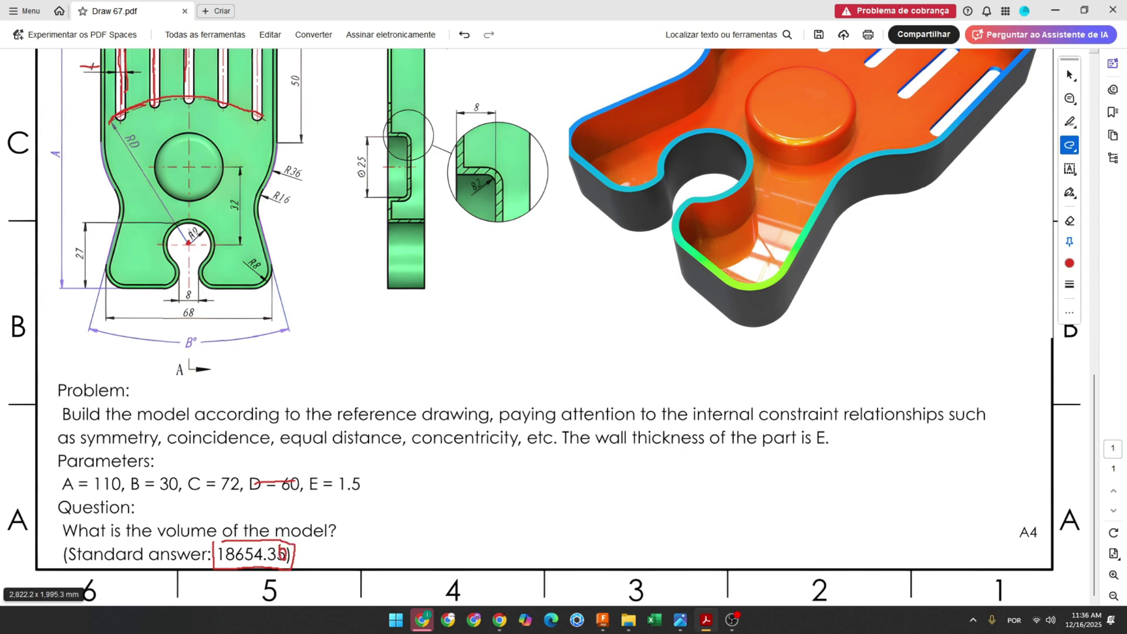
pyautogui.hotkey('alt', 'Tab')
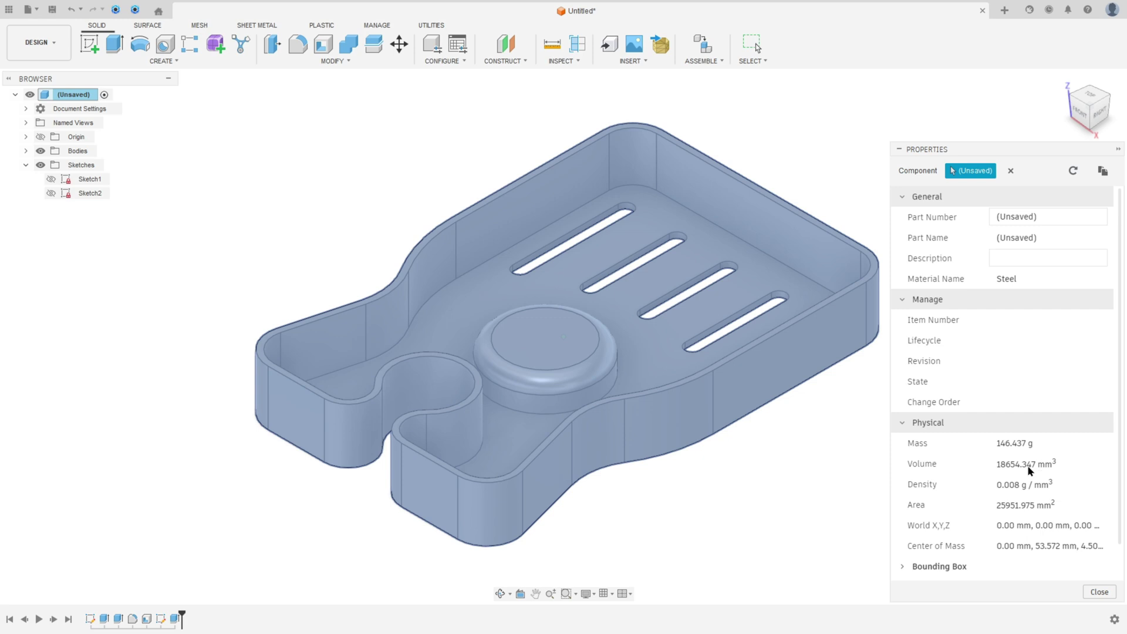
pyautogui.click(1085, 593)
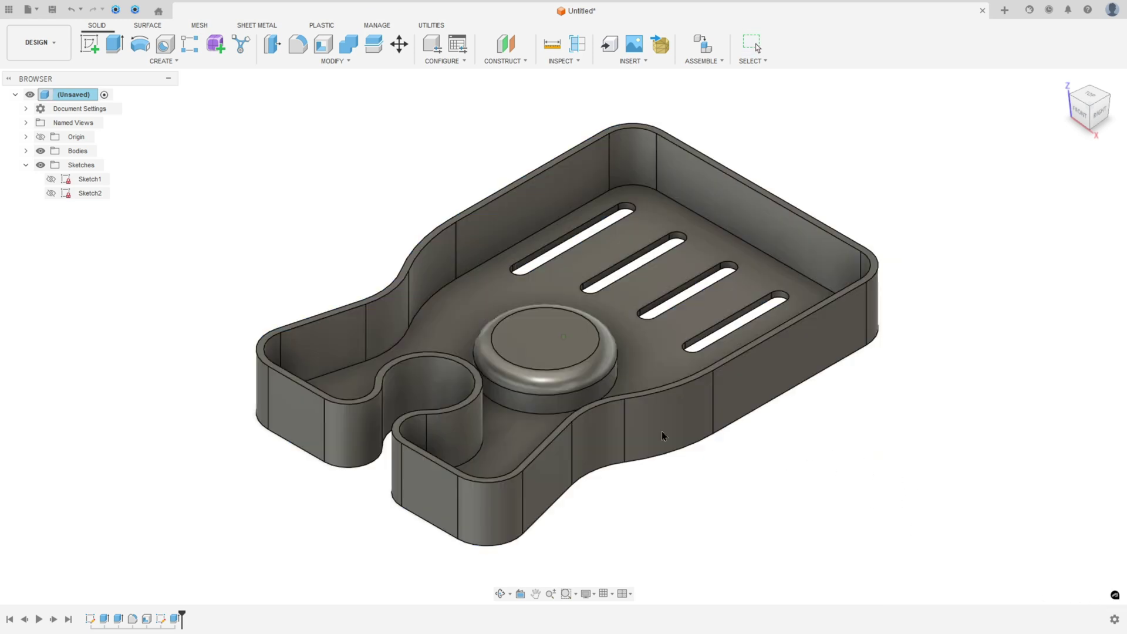
# - Open the Appearance settings and select faces on the body's outer side wall for colouring
pyautogui.press('a')
pyautogui.scroll(3, 558, 427)
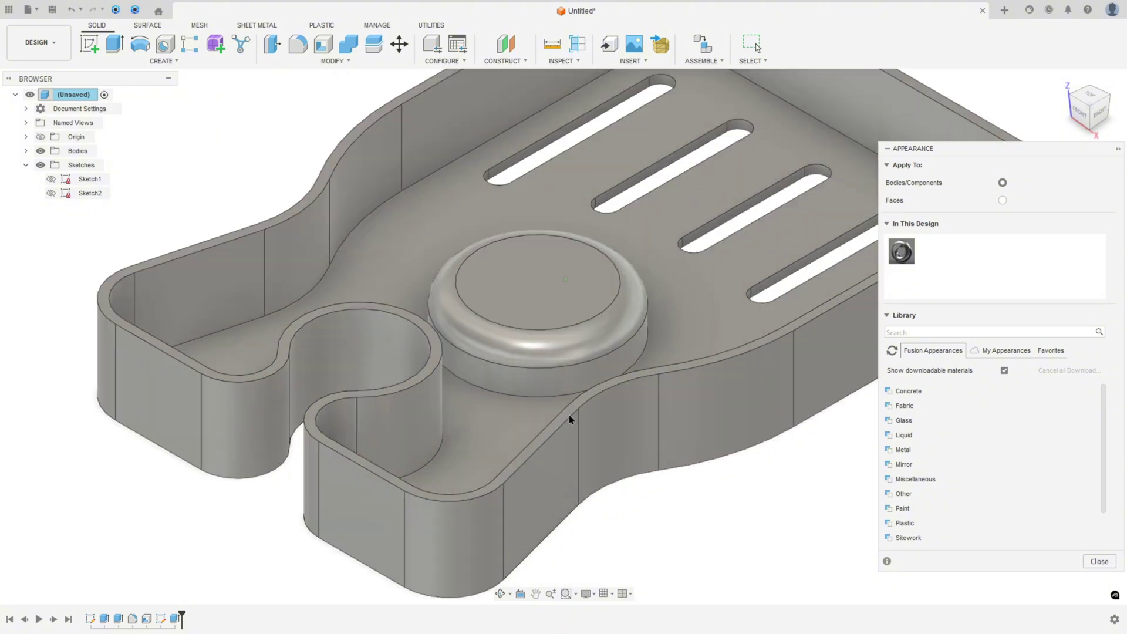
pyautogui.scroll(2, 570, 419)
pyautogui.click(573, 416)
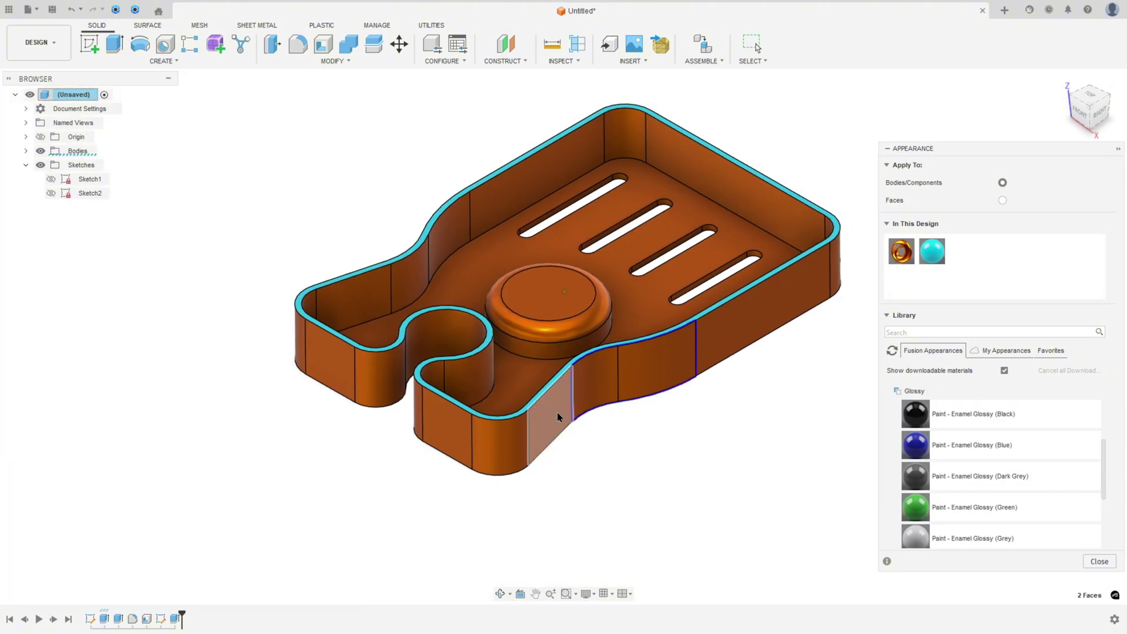